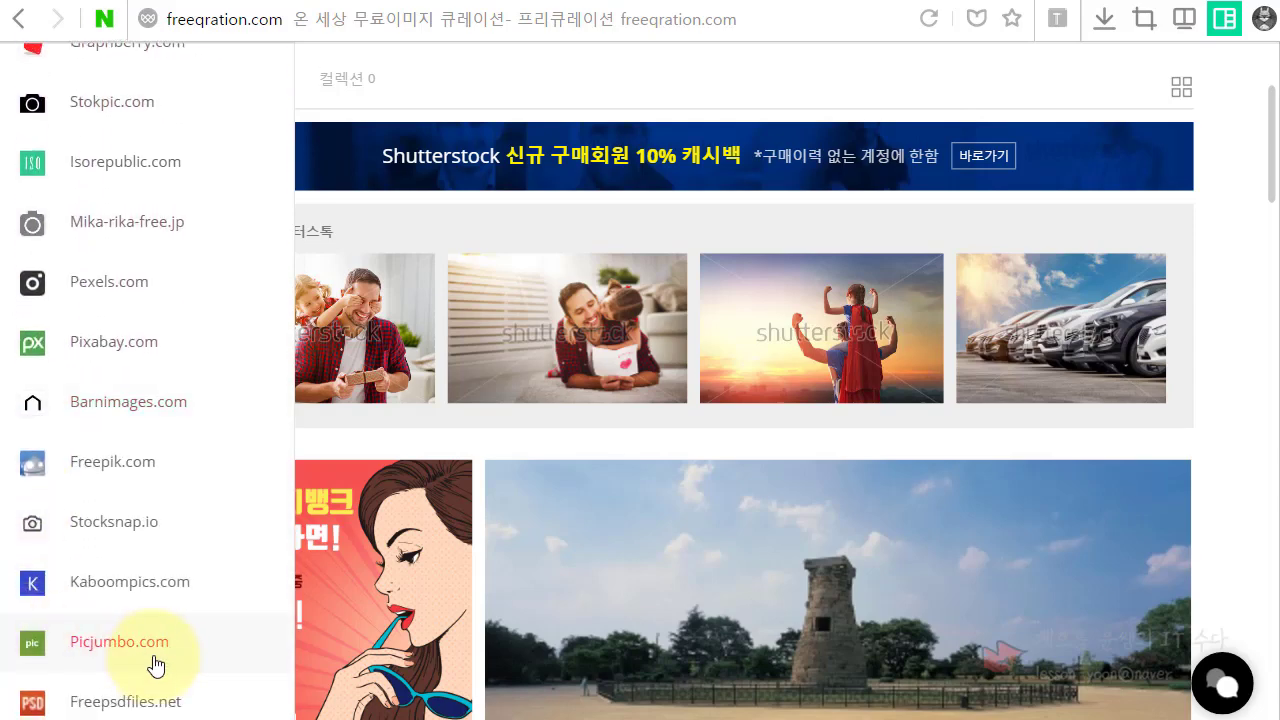
- Open the free silhouette photo of the tower against the evening sky from the 첨성대 search results
scroll(157, 663, "up", 4)
scroll(1027, 440, "up", 3)
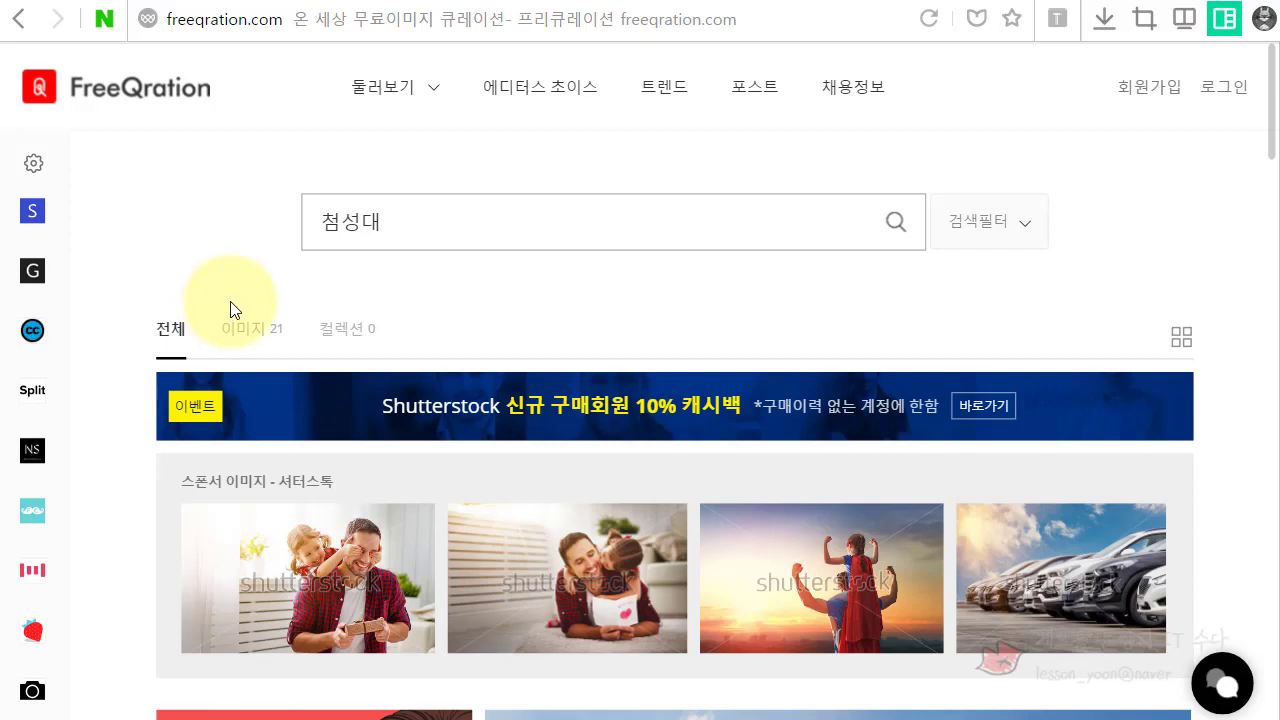
scroll(229, 309, "down", 8)
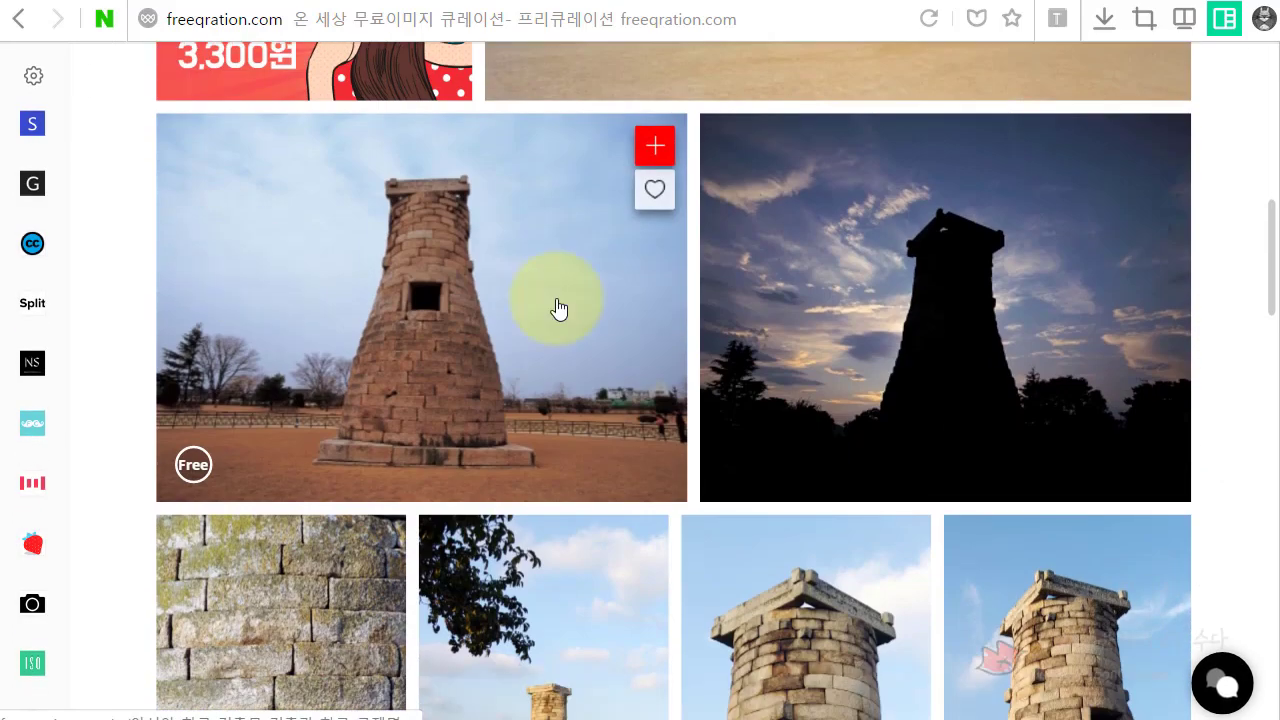
scroll(261, 311, "down", 1)
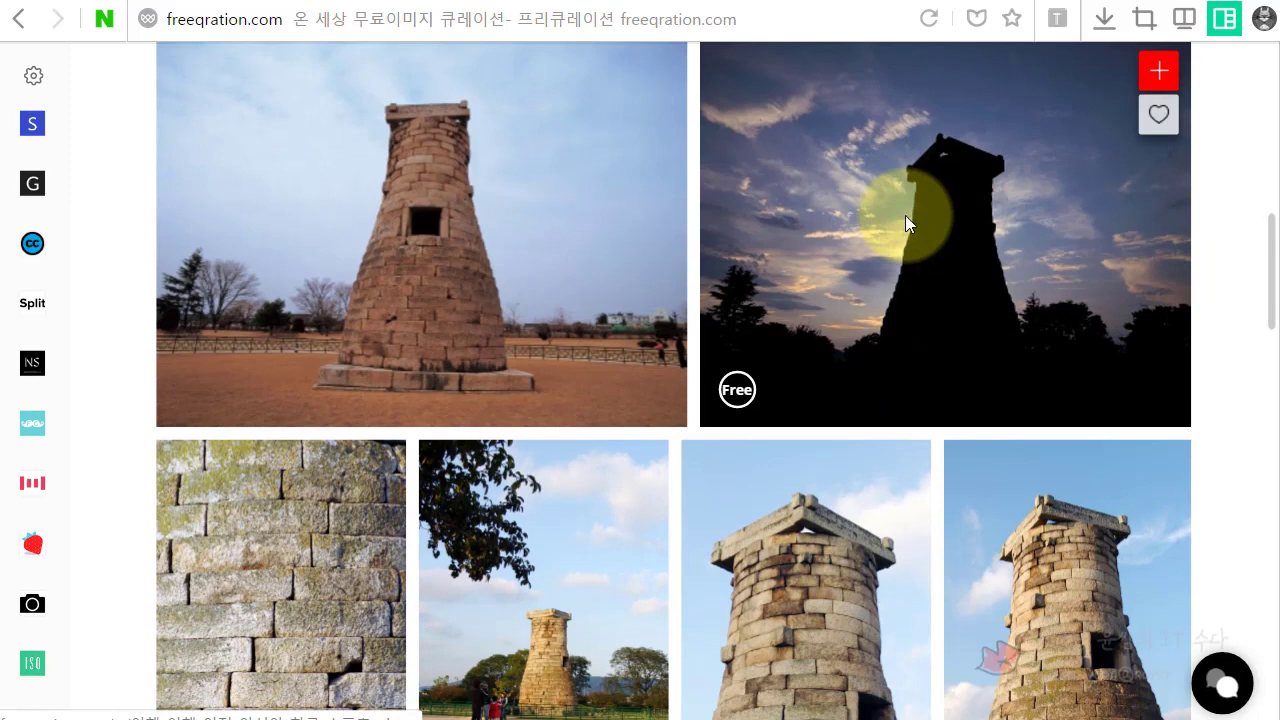
left_click(631, 375)
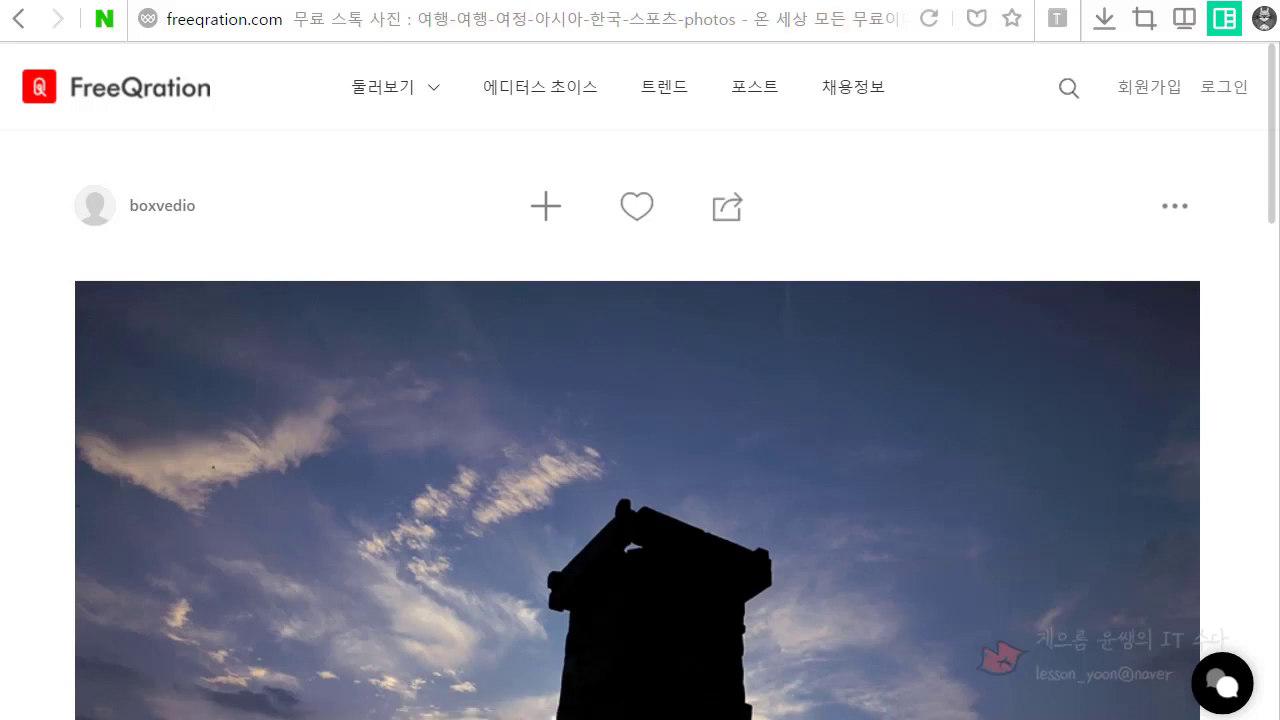
- Check the licence terms under the tower photo and copy the image to the clipboard
scroll(880, 178, "down", 5)
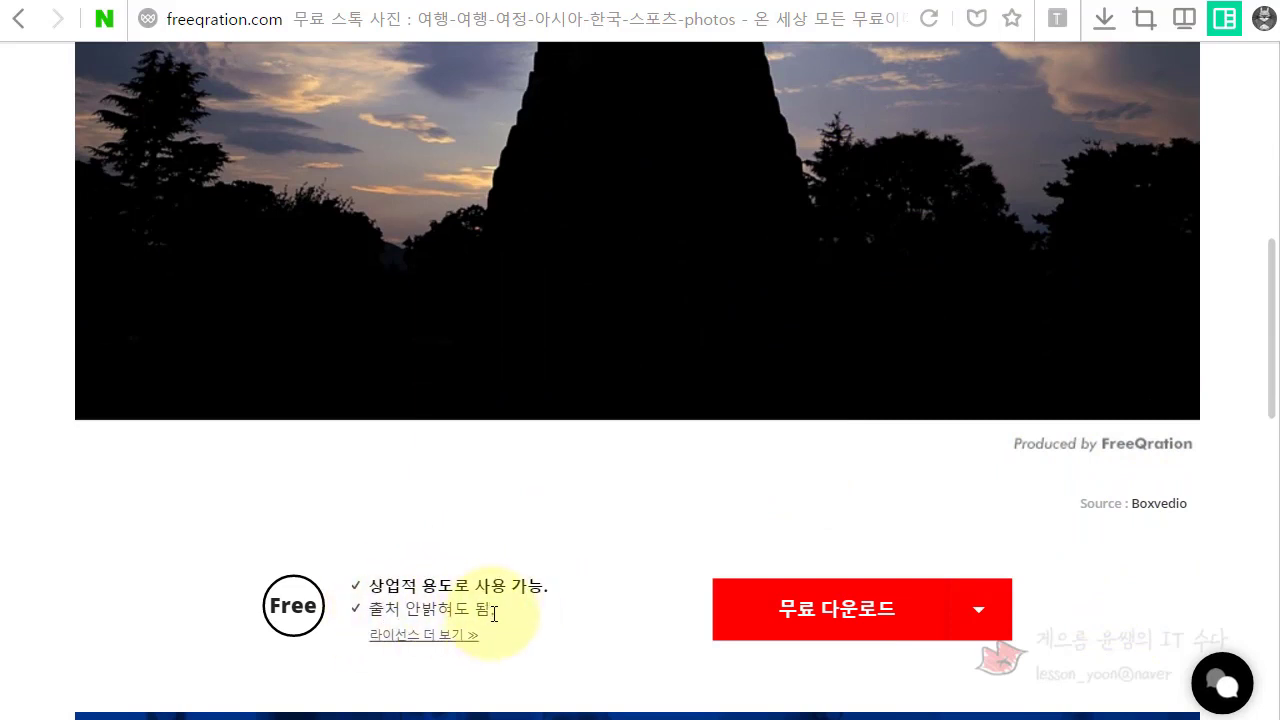
scroll(520, 540, "up", 4)
right_click(565, 437)
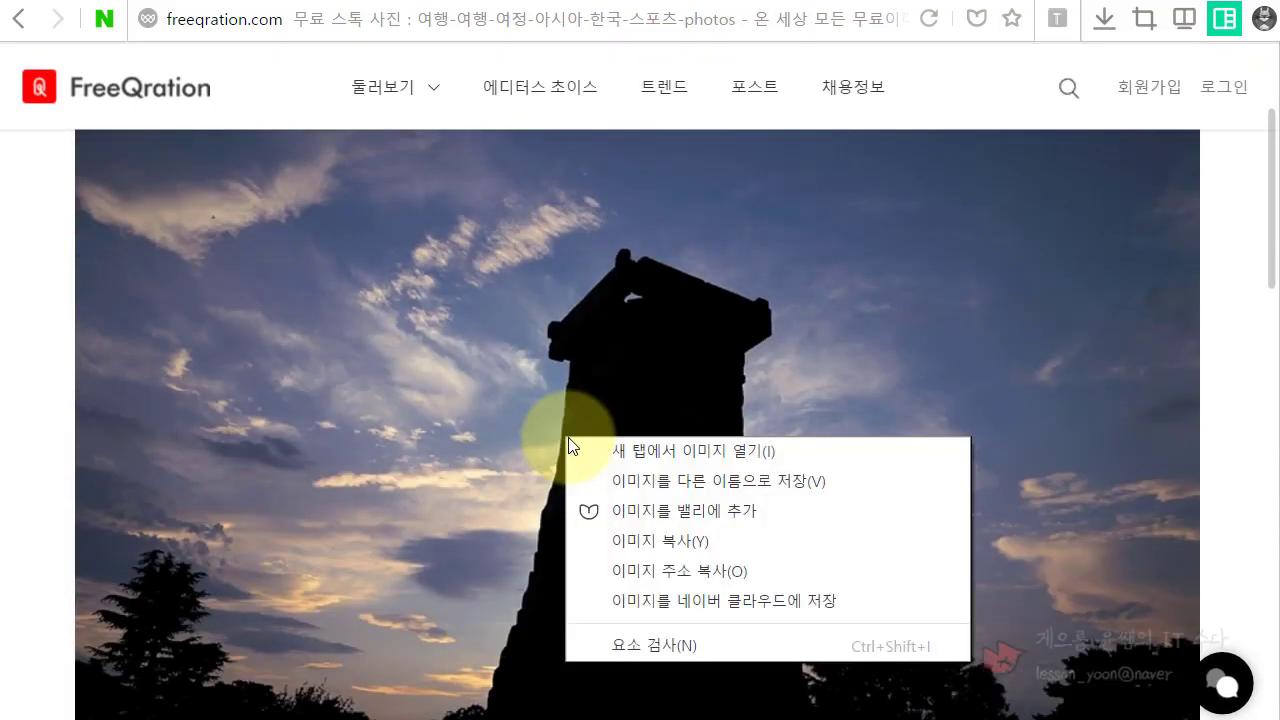
left_click(708, 546)
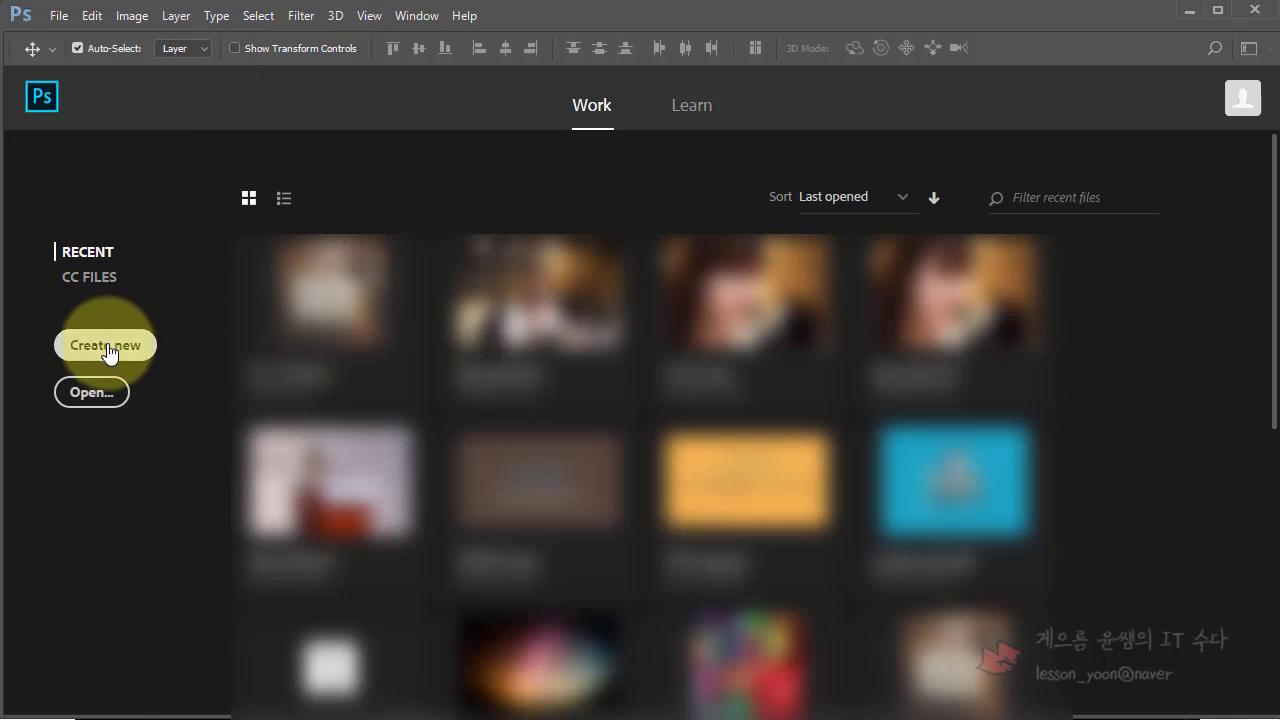
- In Photoshop, create a 900 × 751 pixel document from the Clipboard preset and paste the copied photo into it
left_click(108, 350)
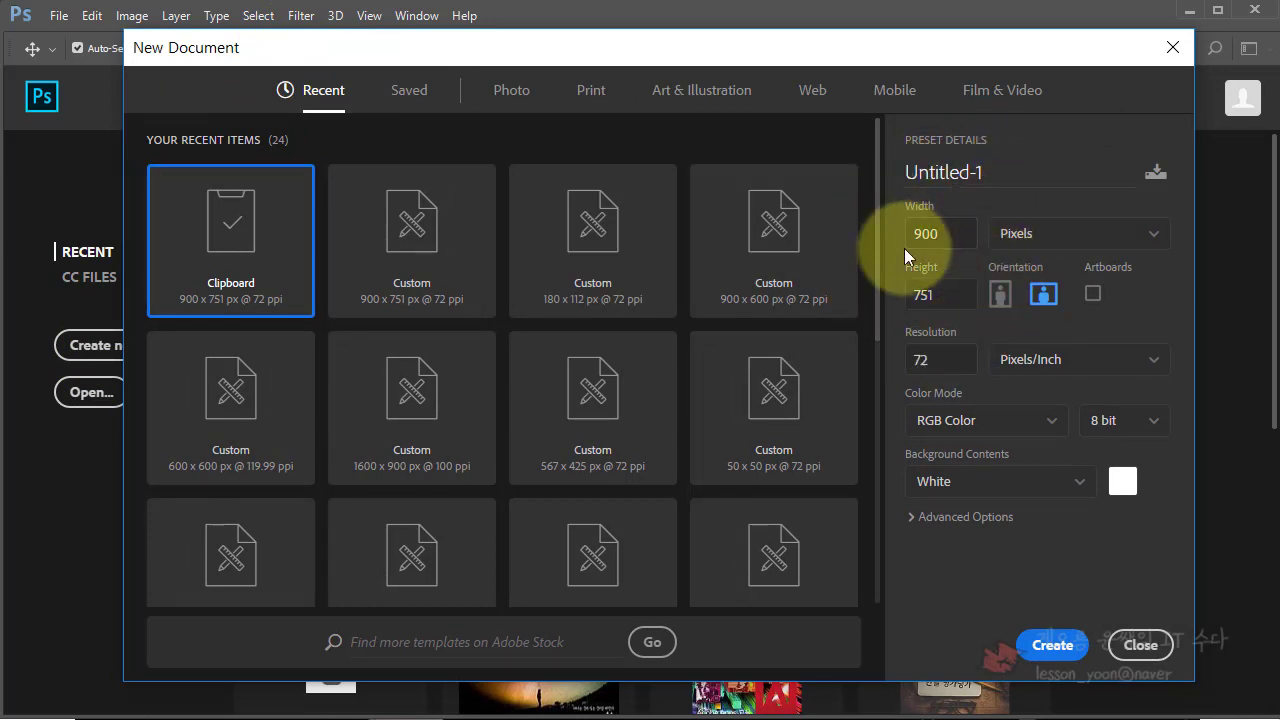
left_click(1054, 651)
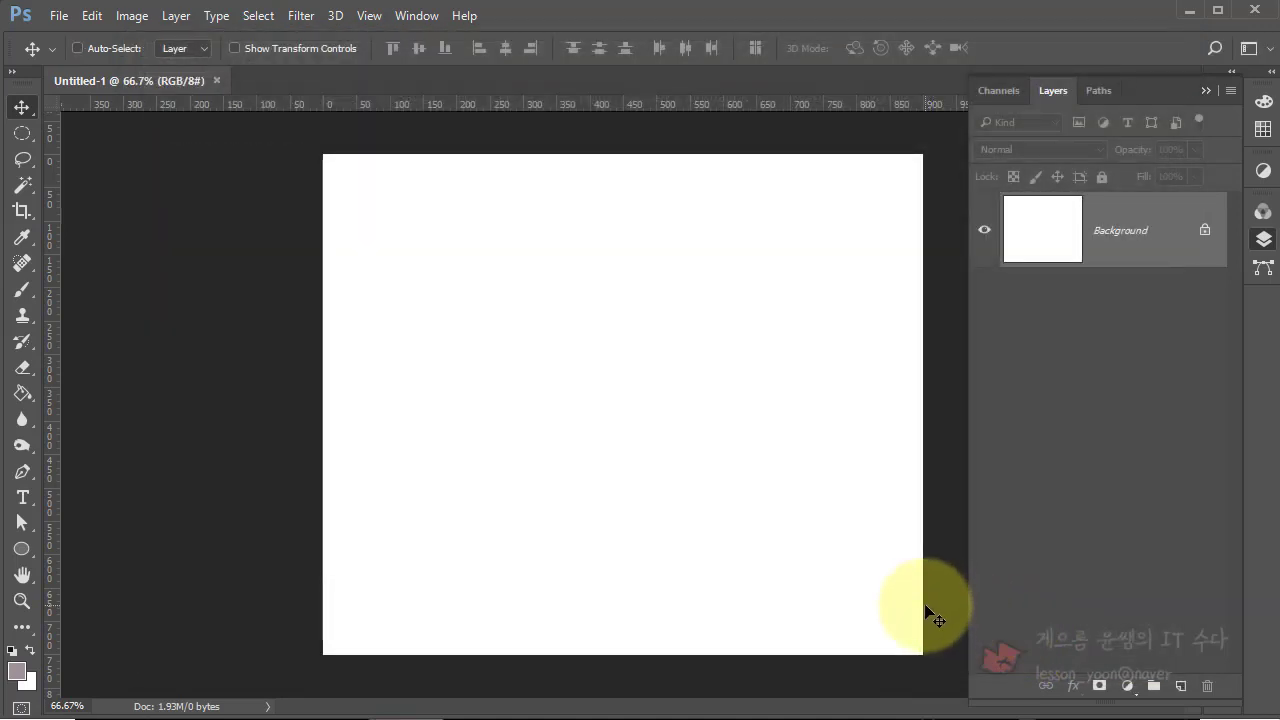
key("ctrl+v")
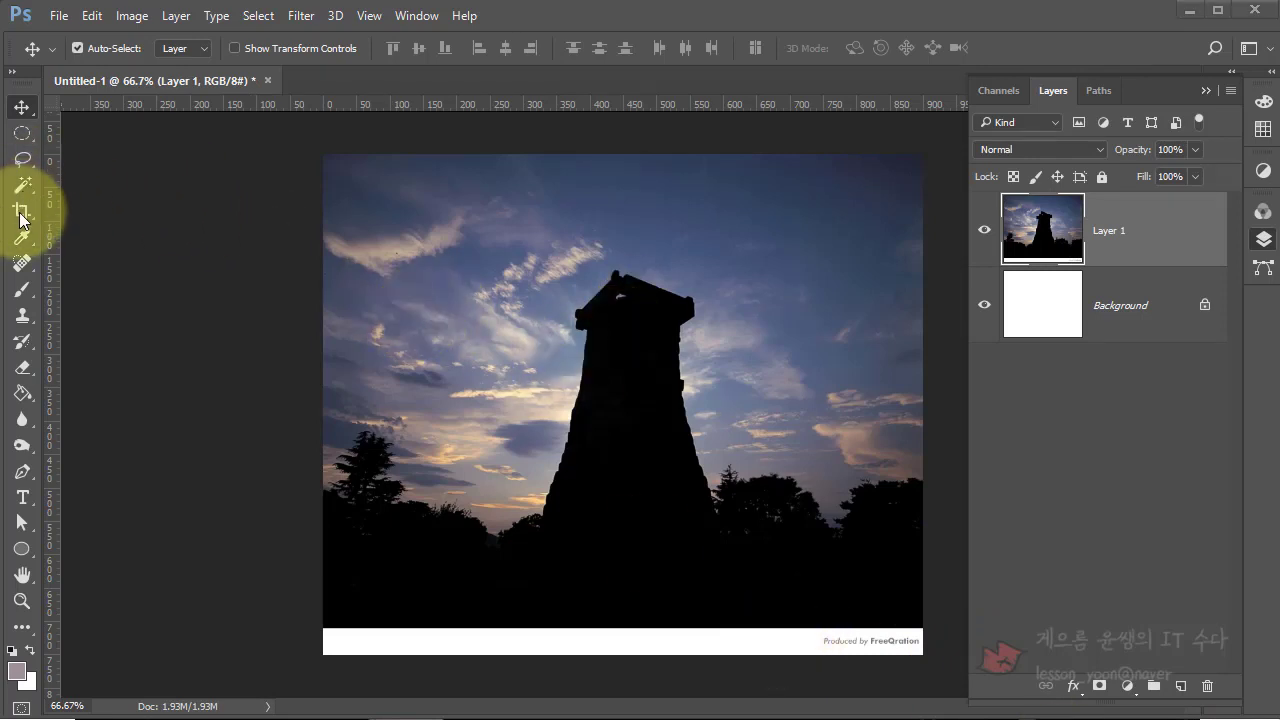
- Try enlarging the canvas to 1300 × 1000 pixels around its centre, and undo the change
left_click(127, 20)
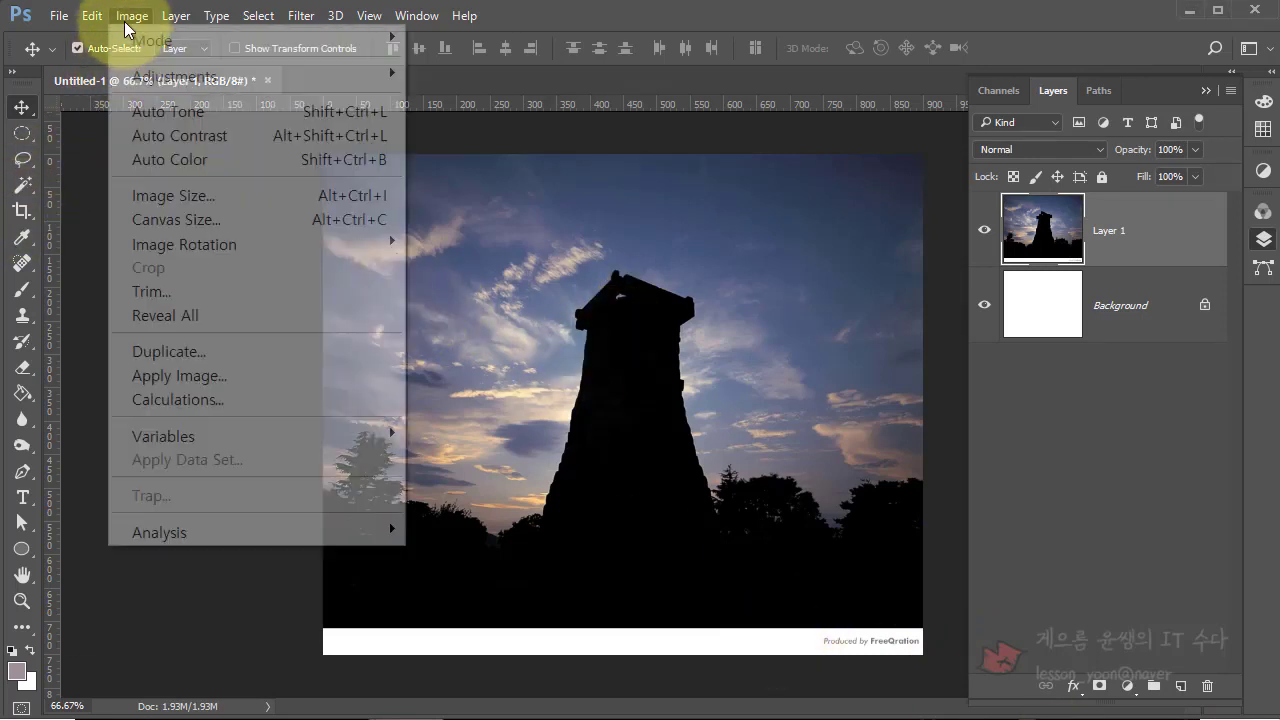
left_click(251, 219)
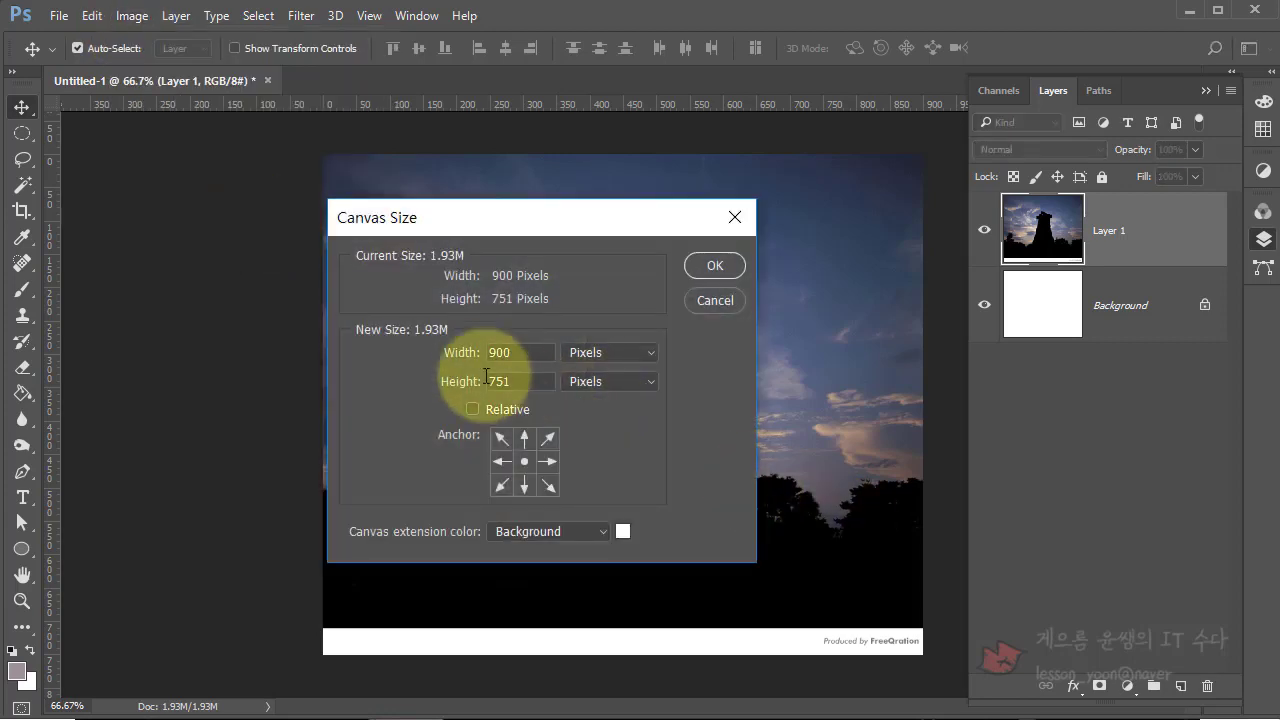
left_click_drag(540, 355, 446, 356)
type("1300")
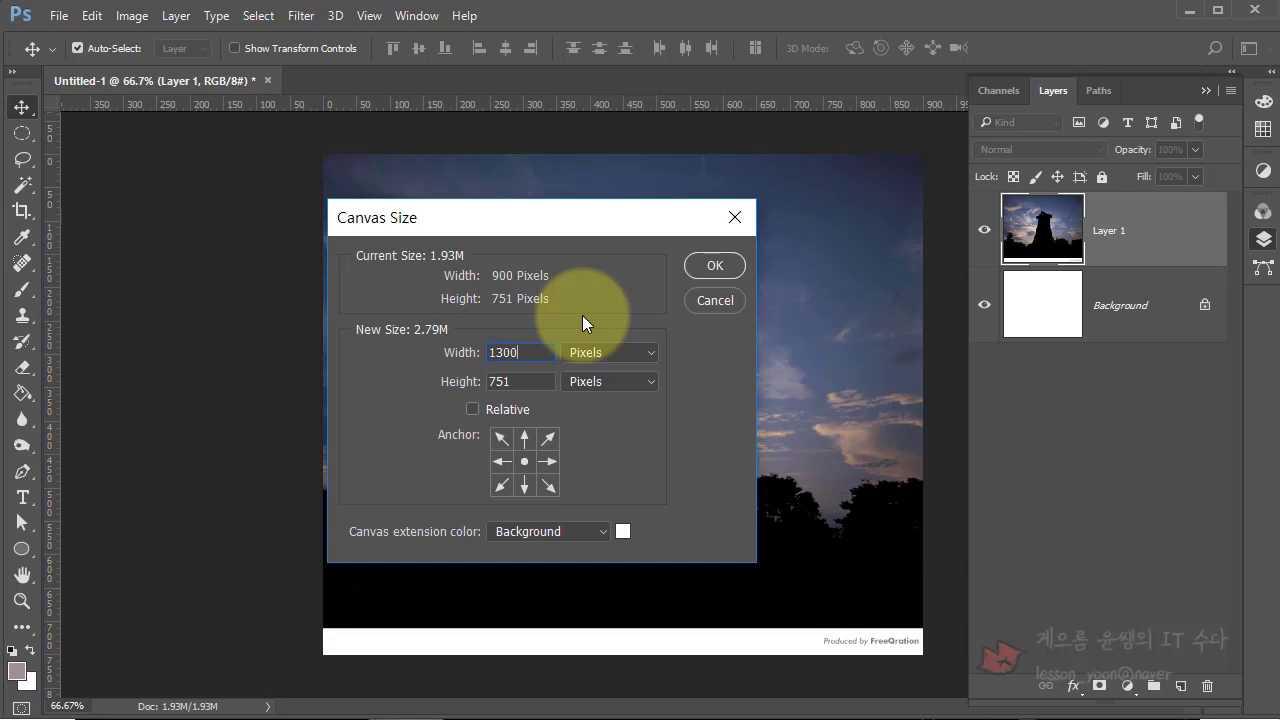
left_click_drag(552, 381, 458, 385)
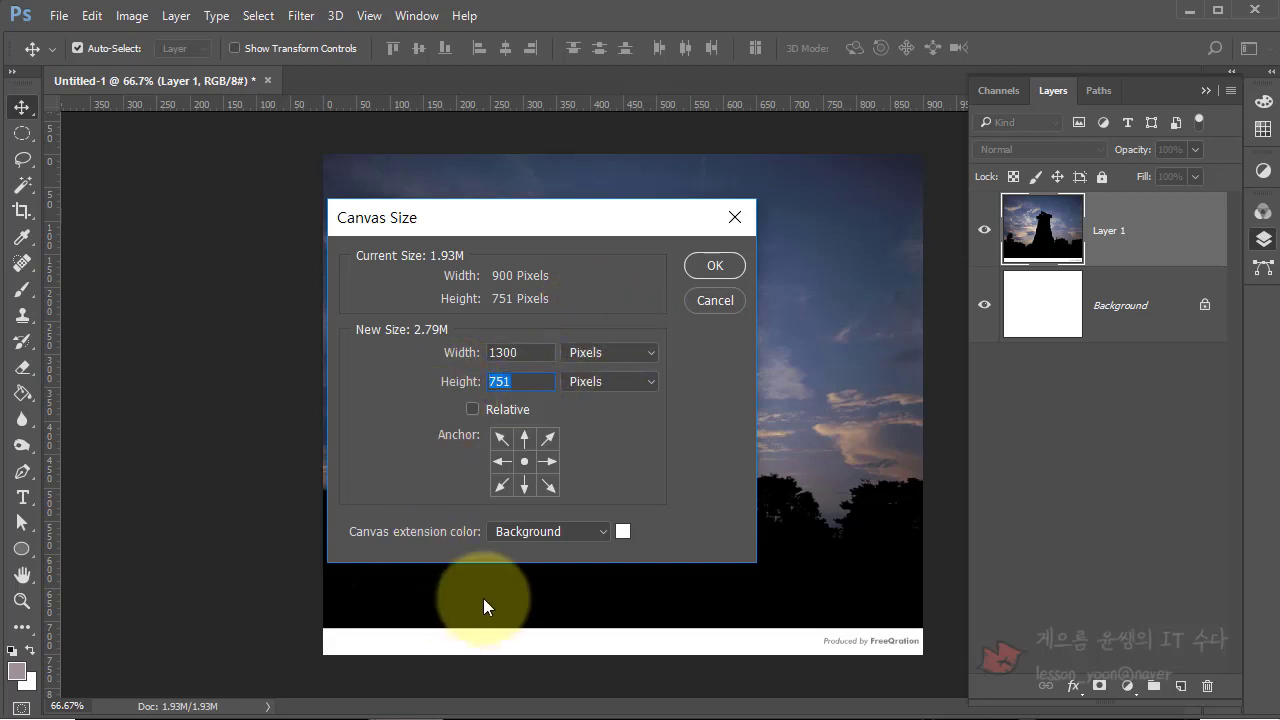
type("1000")
left_click(715, 266)
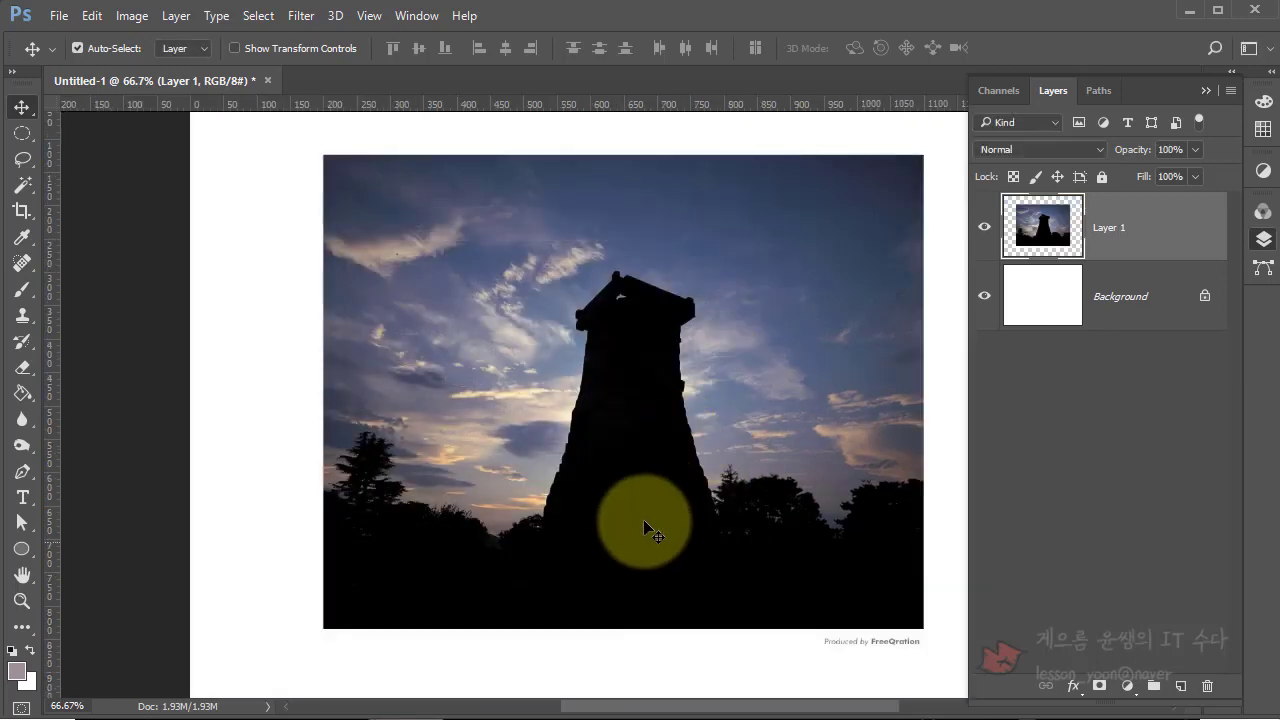
key("ctrl+minus")
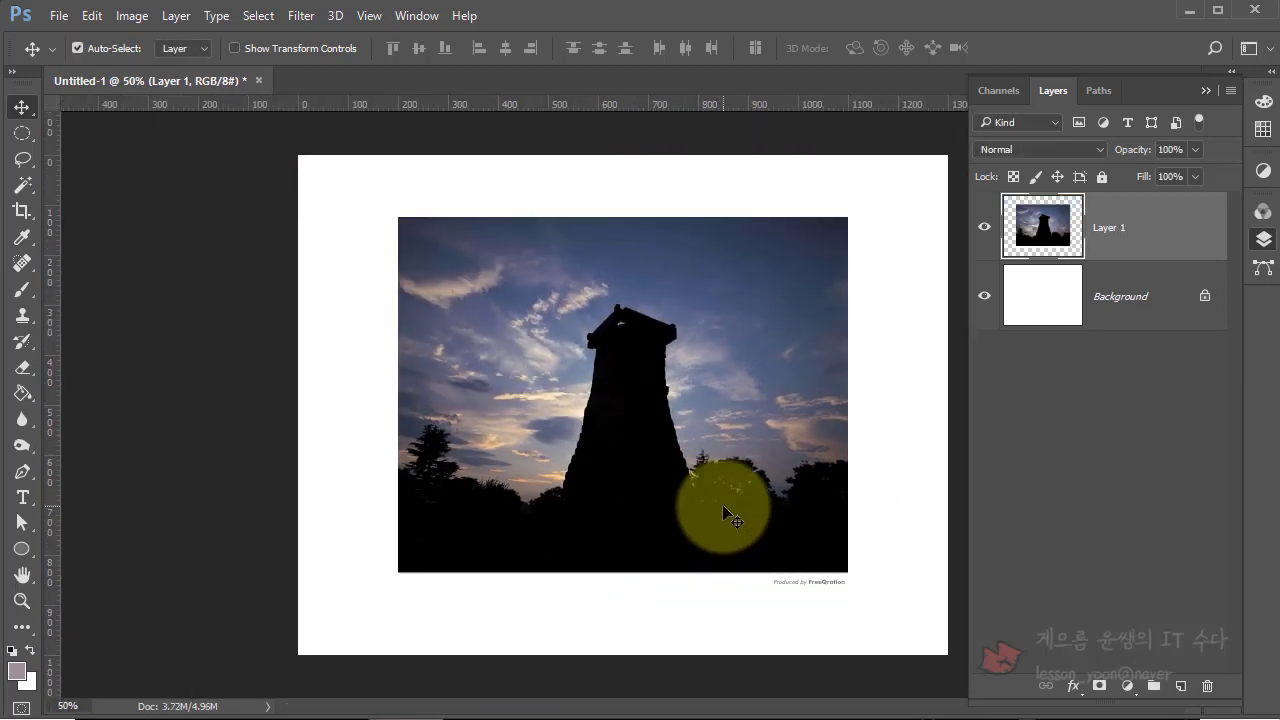
key("ctrl+z")
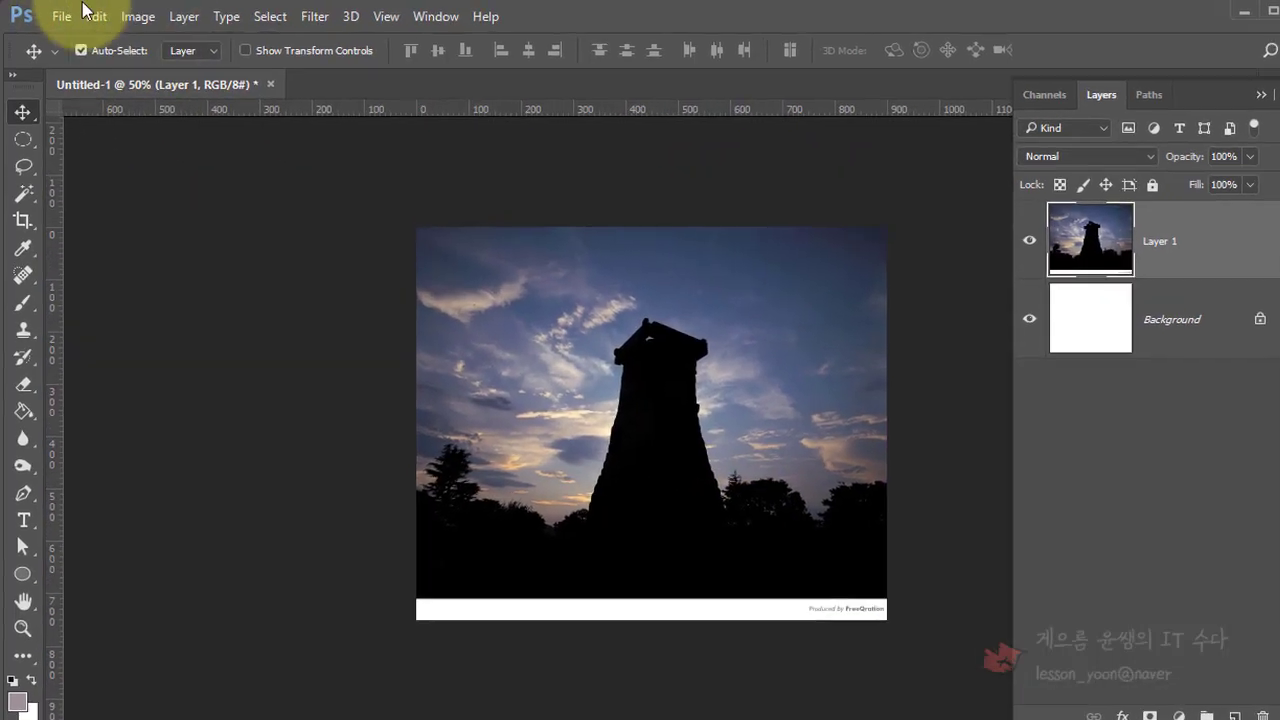
- Enlarge the canvas to 1200 × 1000 pixels with the anchor at the bottom centre
left_click(88, 12)
left_click(92, 18)
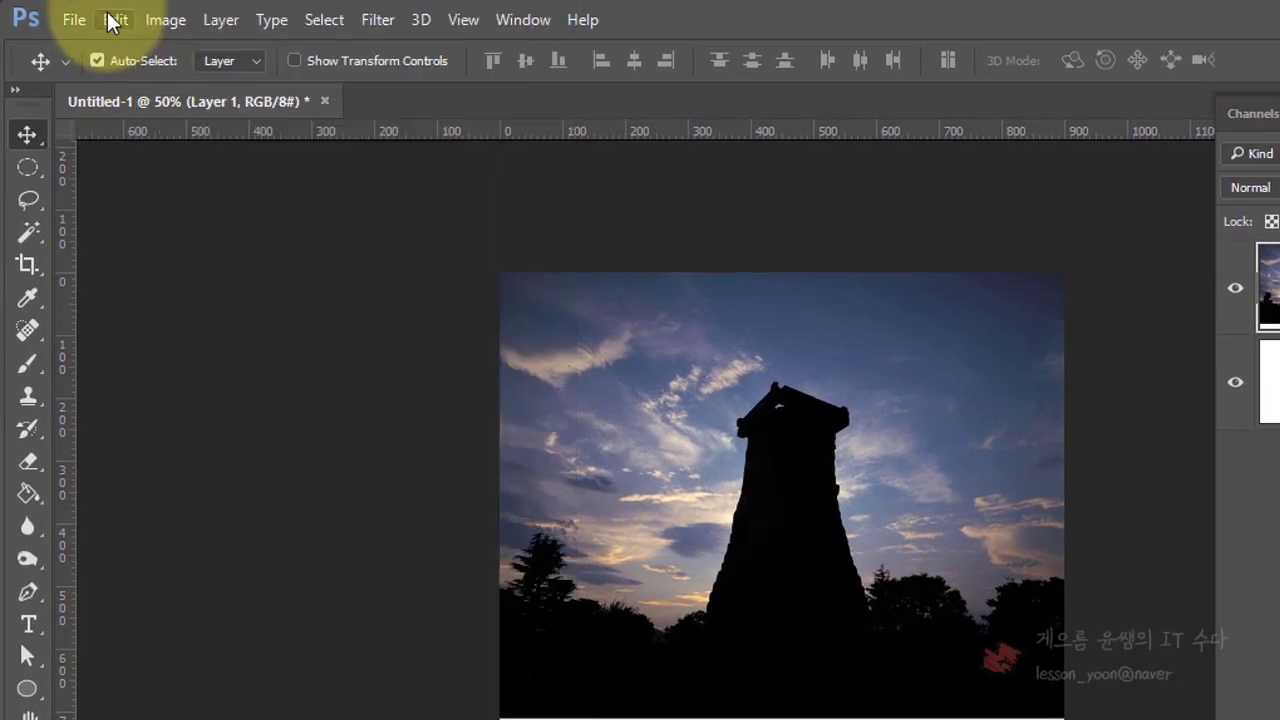
left_click(160, 21)
left_click(229, 275)
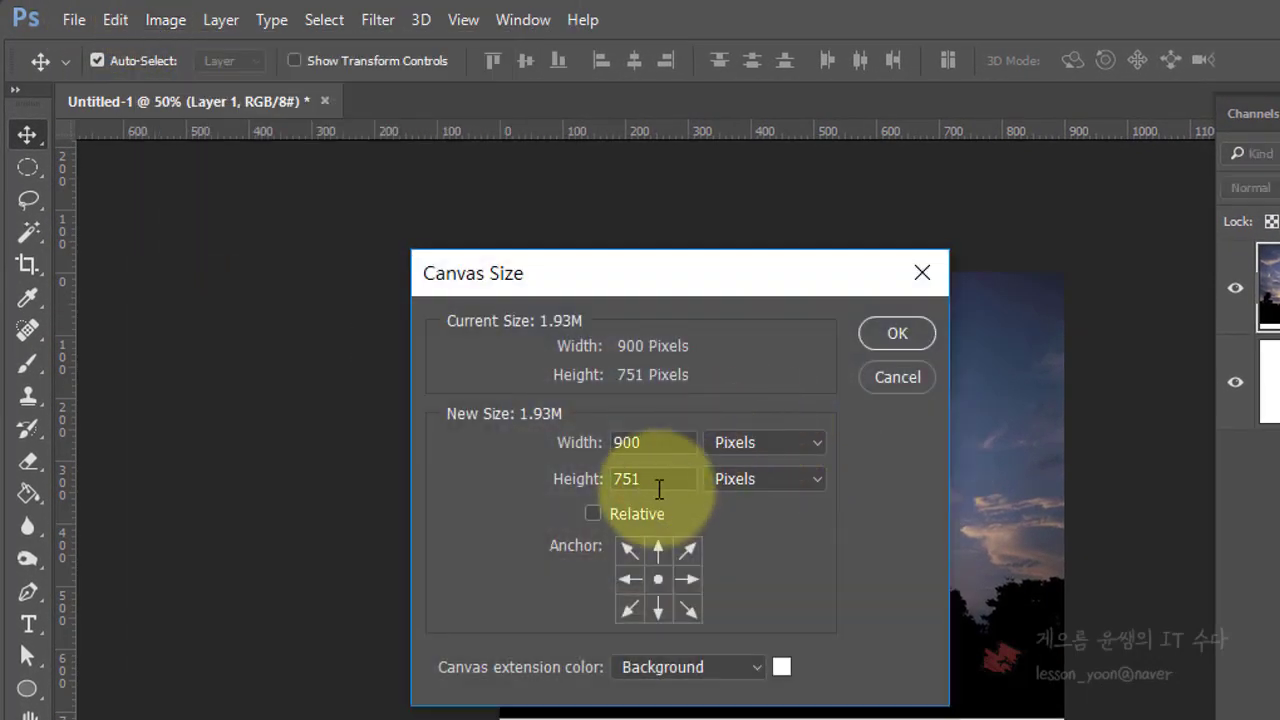
left_click(640, 480)
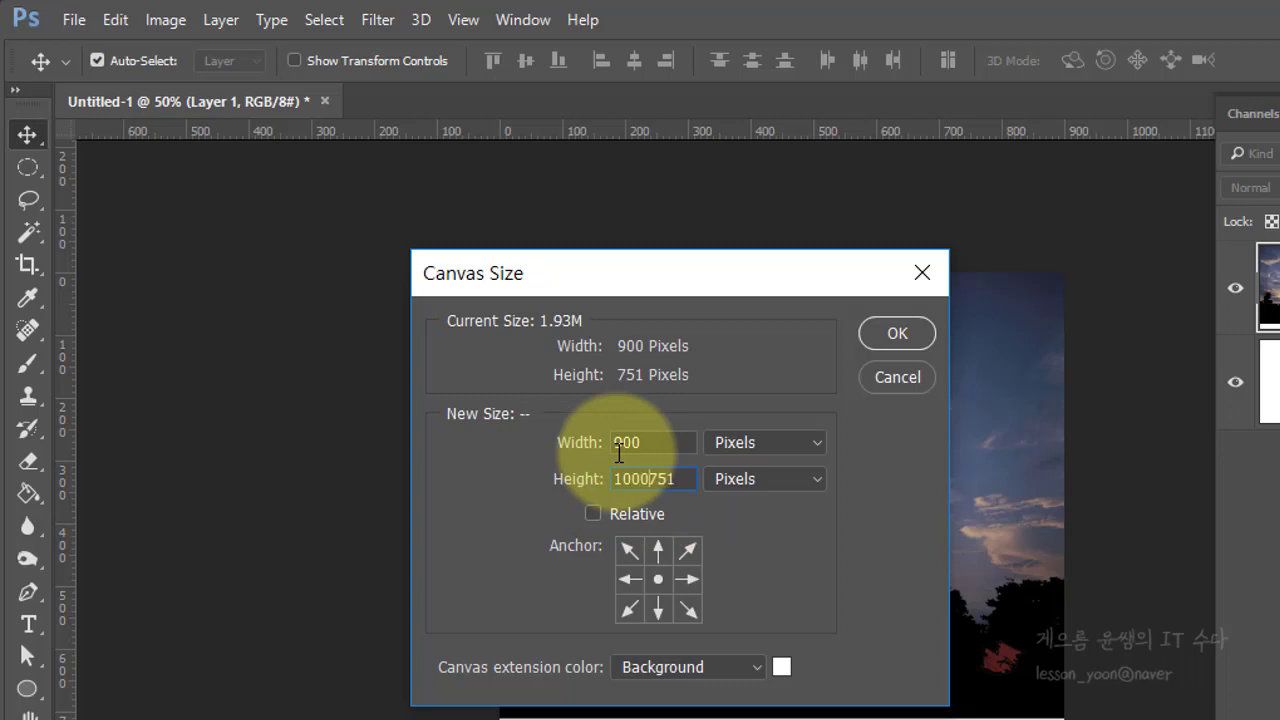
left_click(659, 610)
double_click(650, 443)
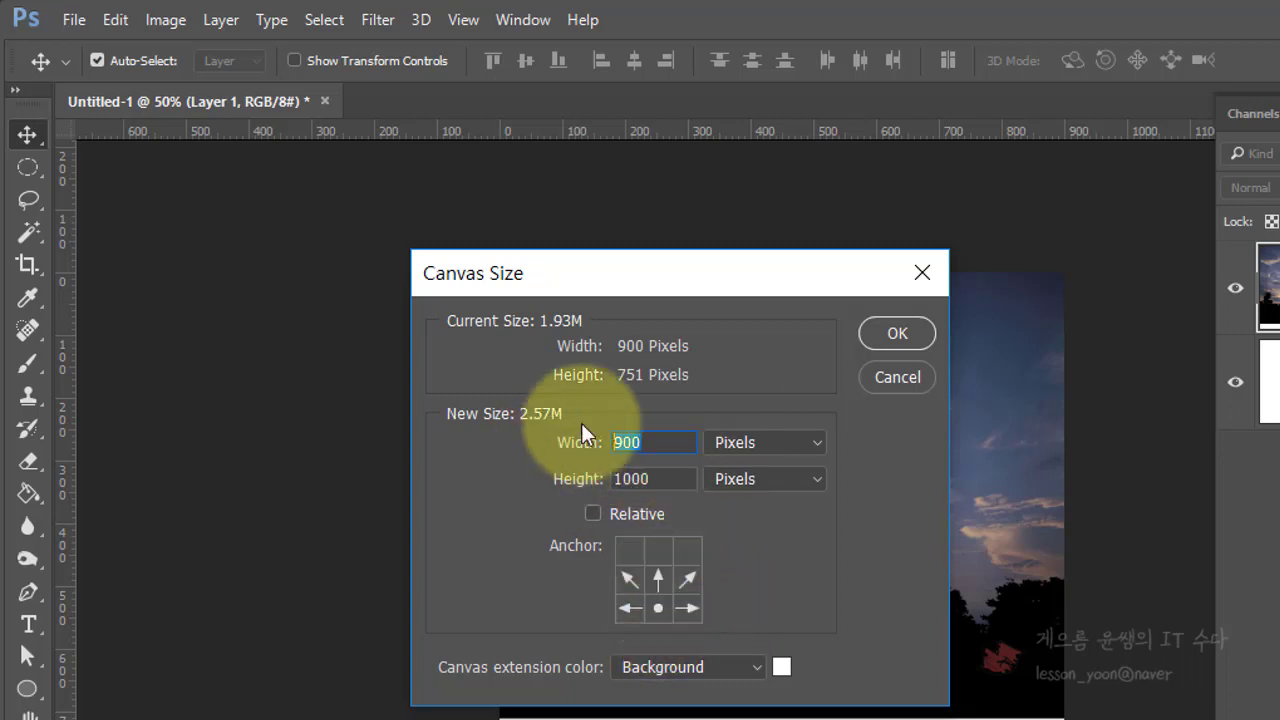
type("1300")
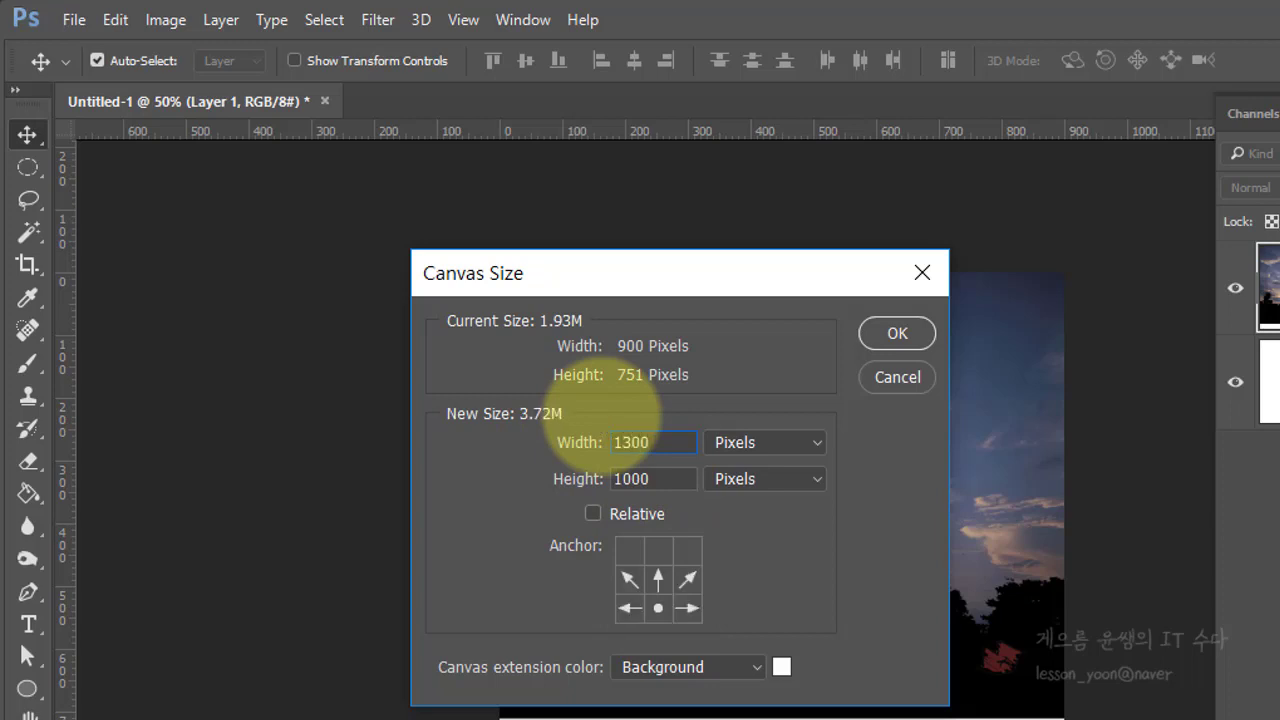
double_click(662, 443)
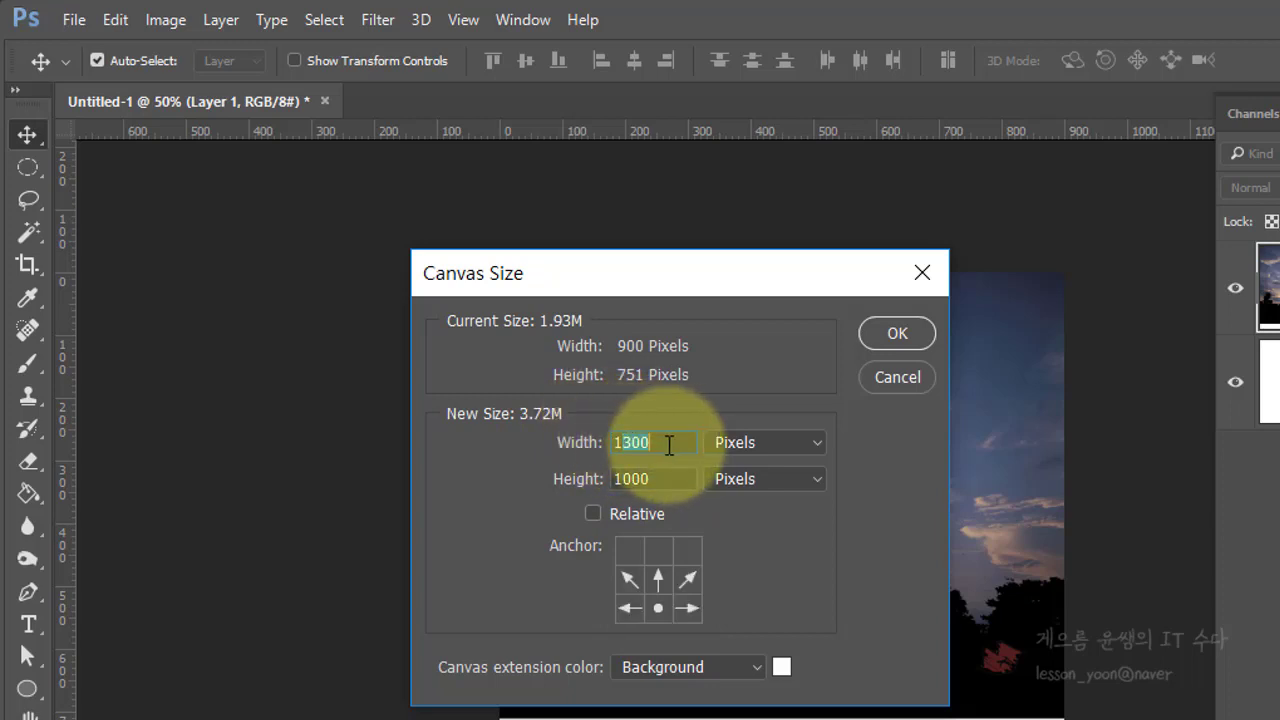
type("12")
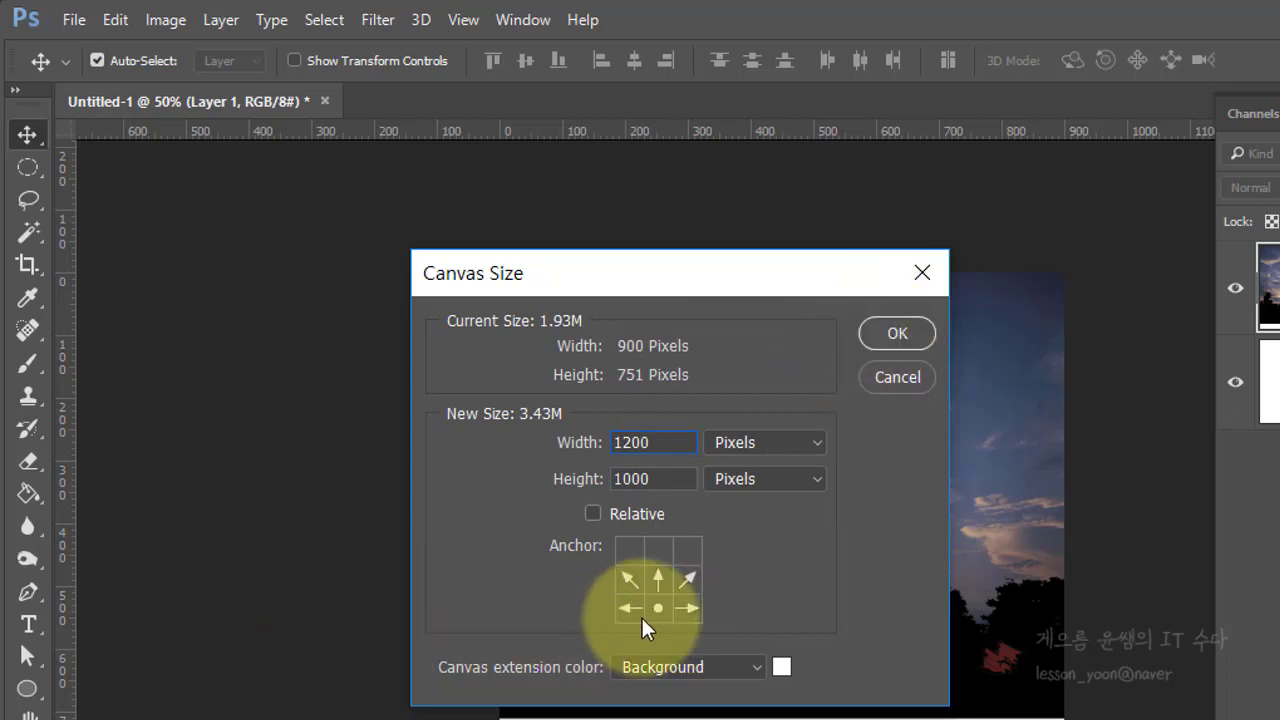
left_click(905, 333)
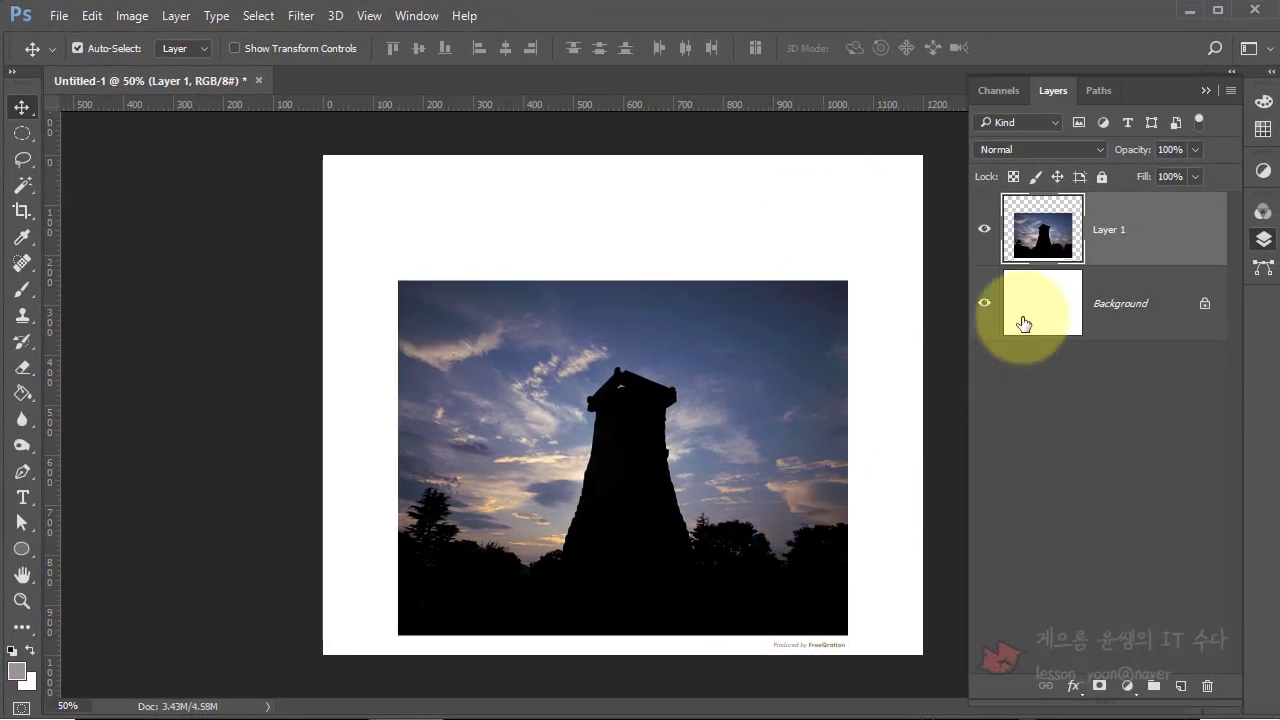
- Move the photo down until its credit strip is off the canvas, and select the empty area around it with the Magic Wand
left_click_drag(748, 513, 766, 532)
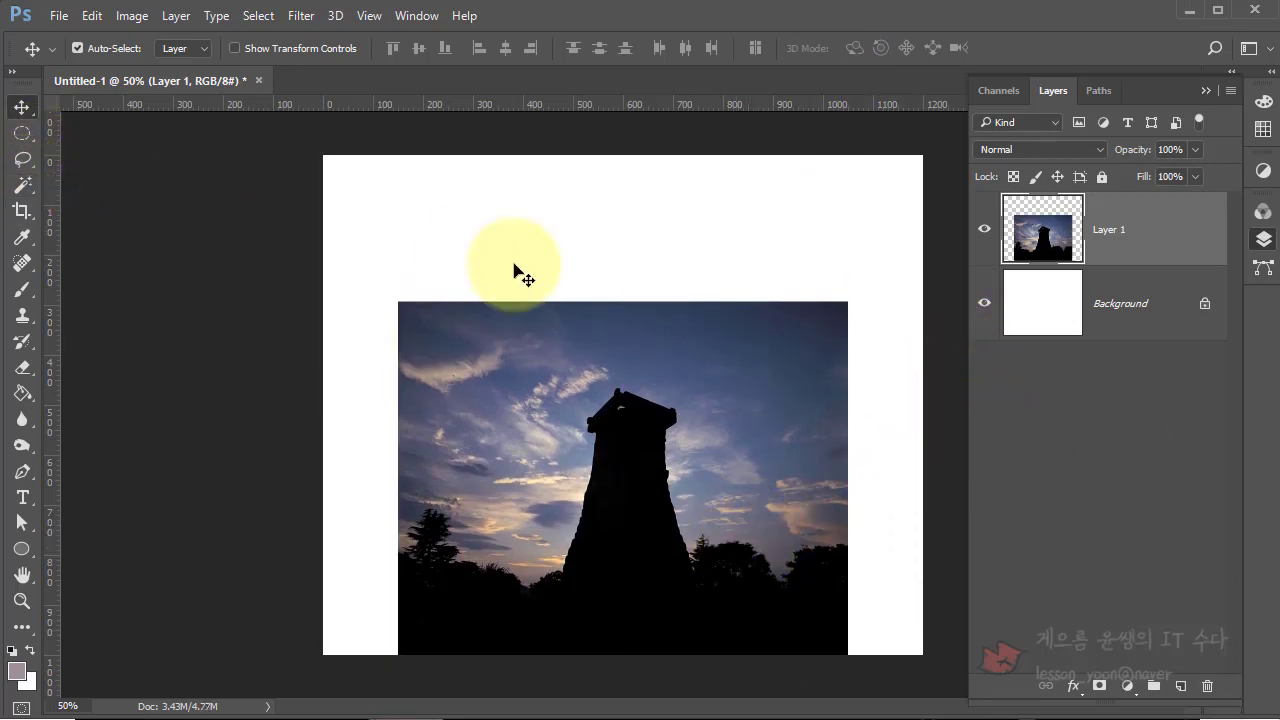
left_click(22, 185)
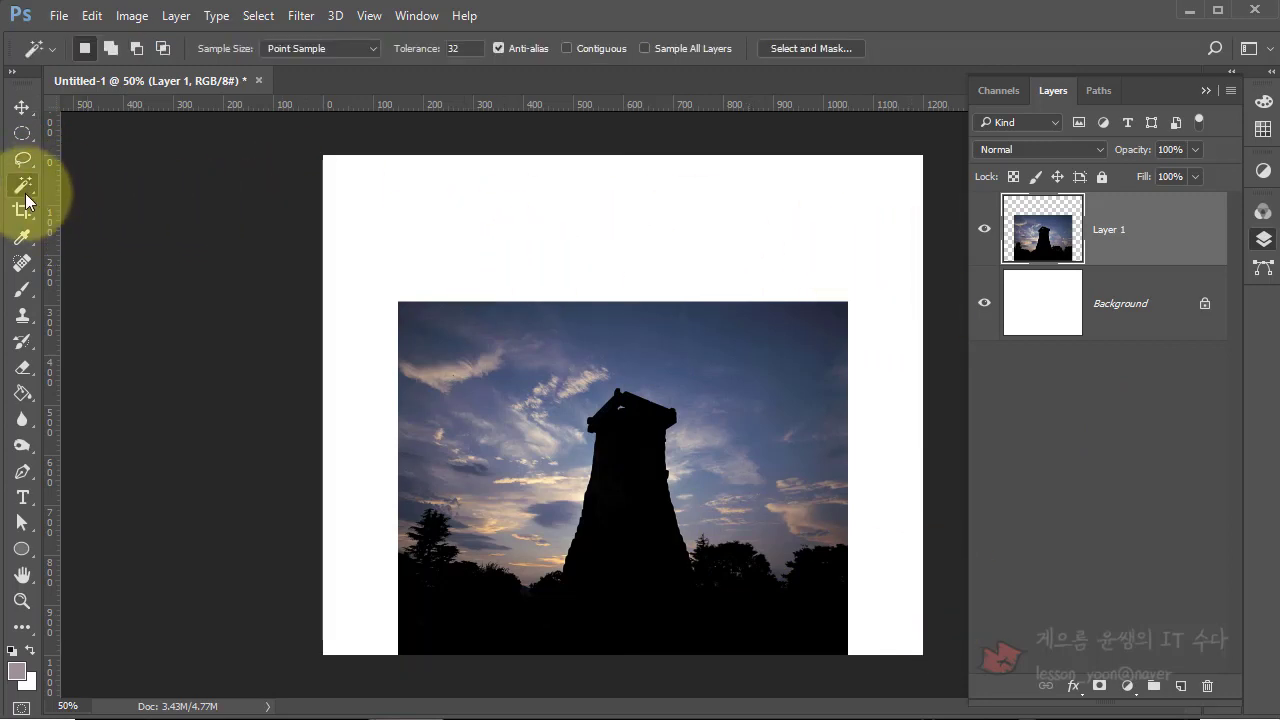
left_click(435, 199)
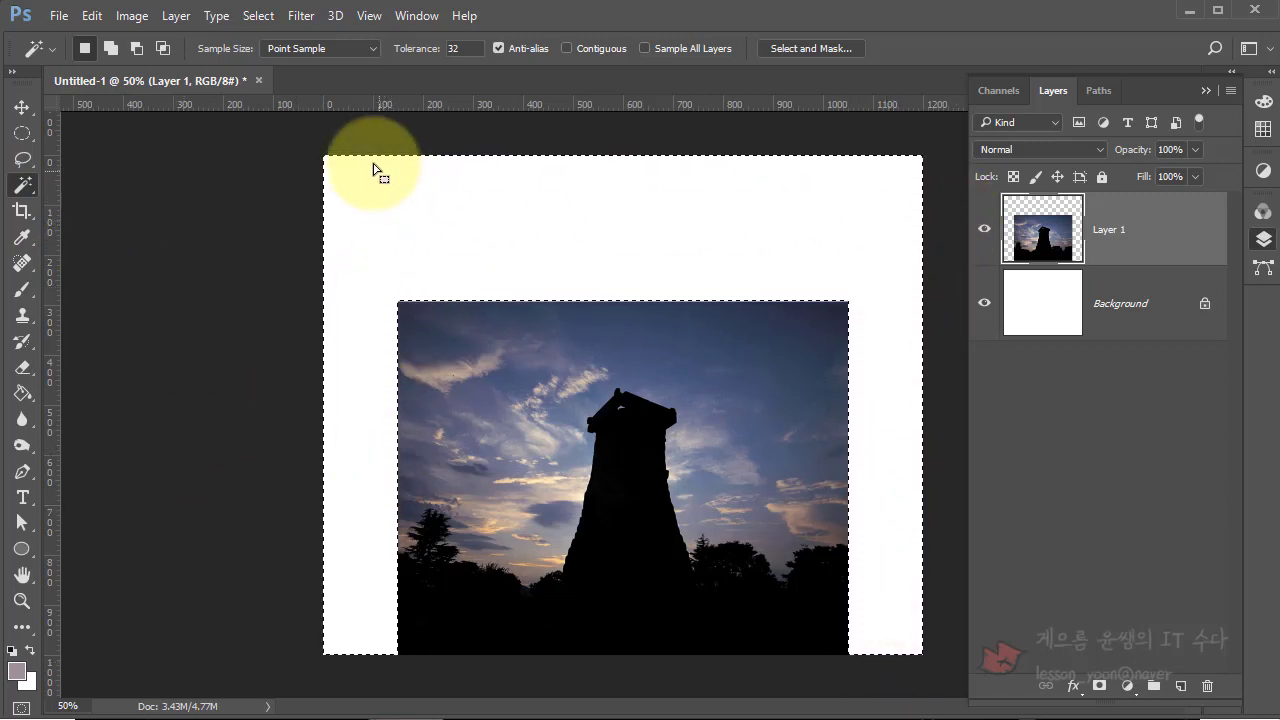
- Expand the selection around the photo by 10 pixels so it overlaps the photo's edges
left_click(257, 20)
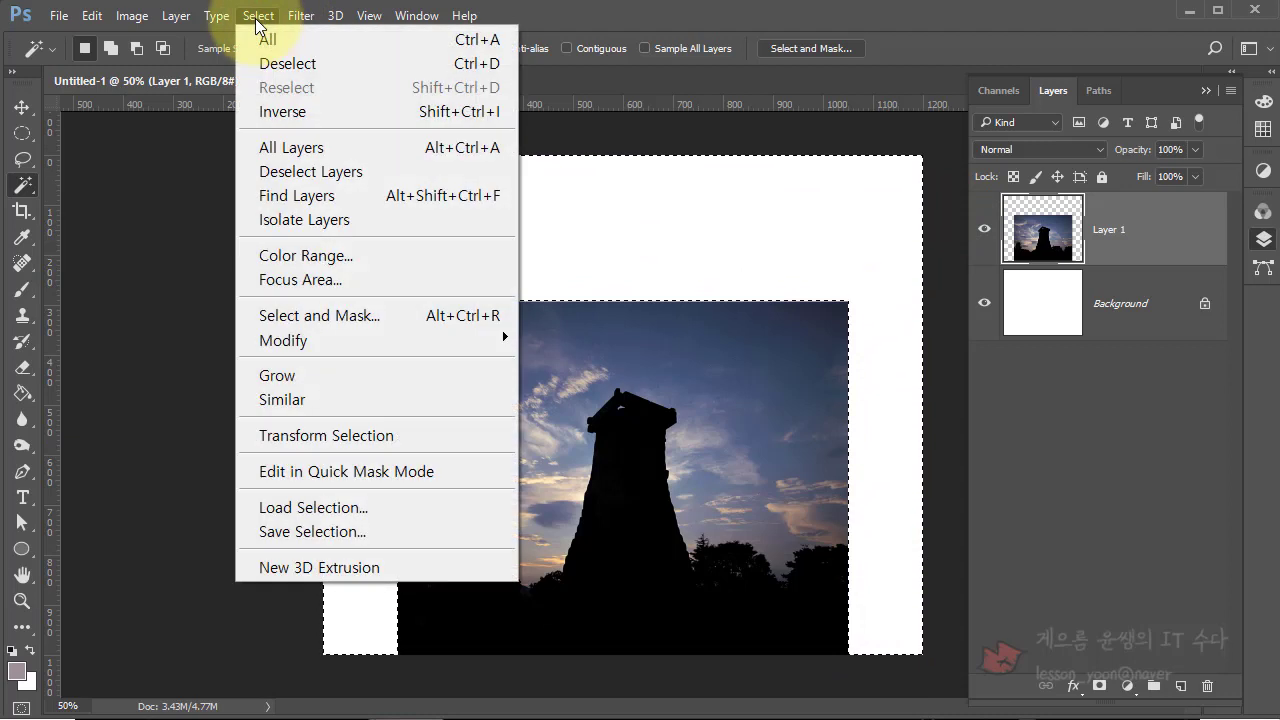
mouse_move(309, 347)
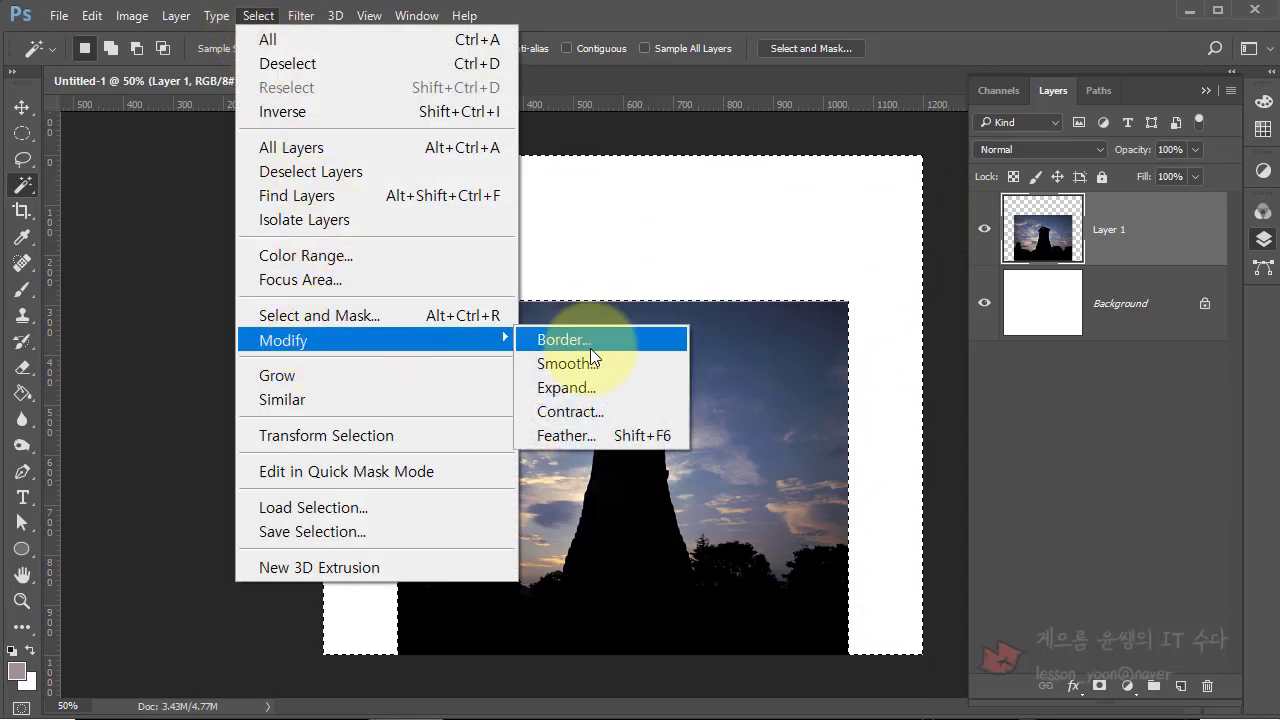
left_click(565, 387)
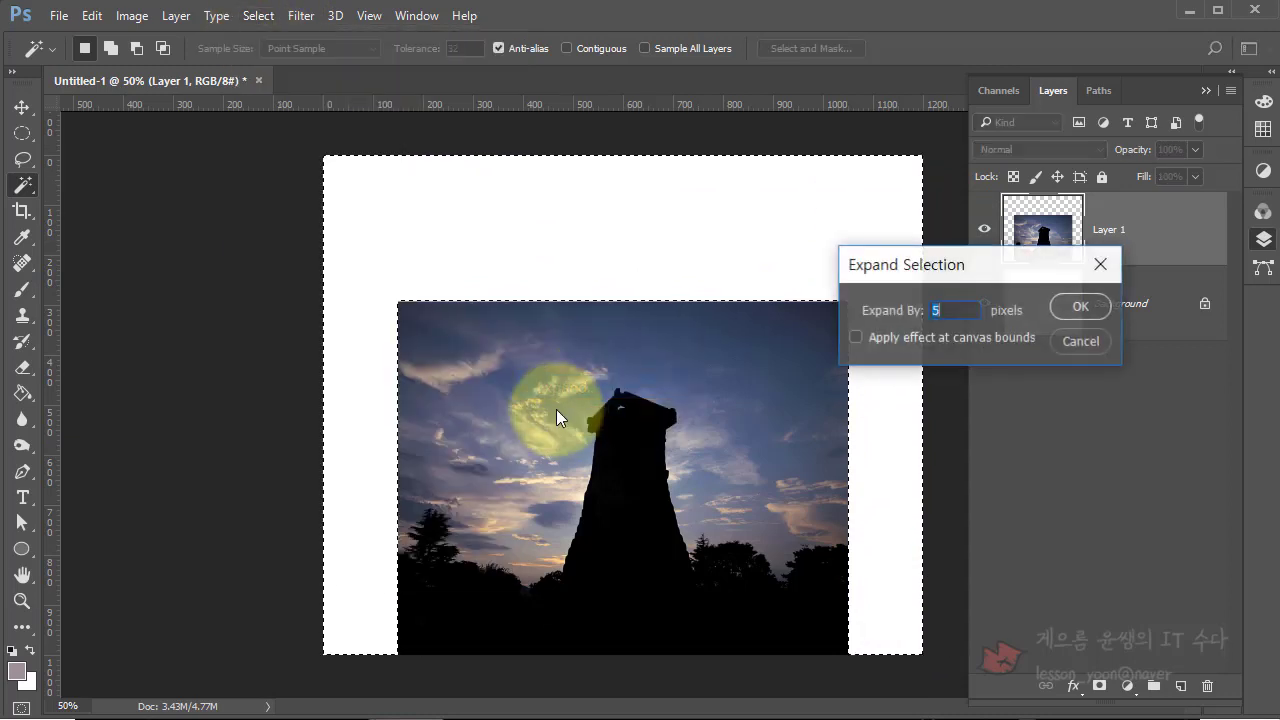
type("10")
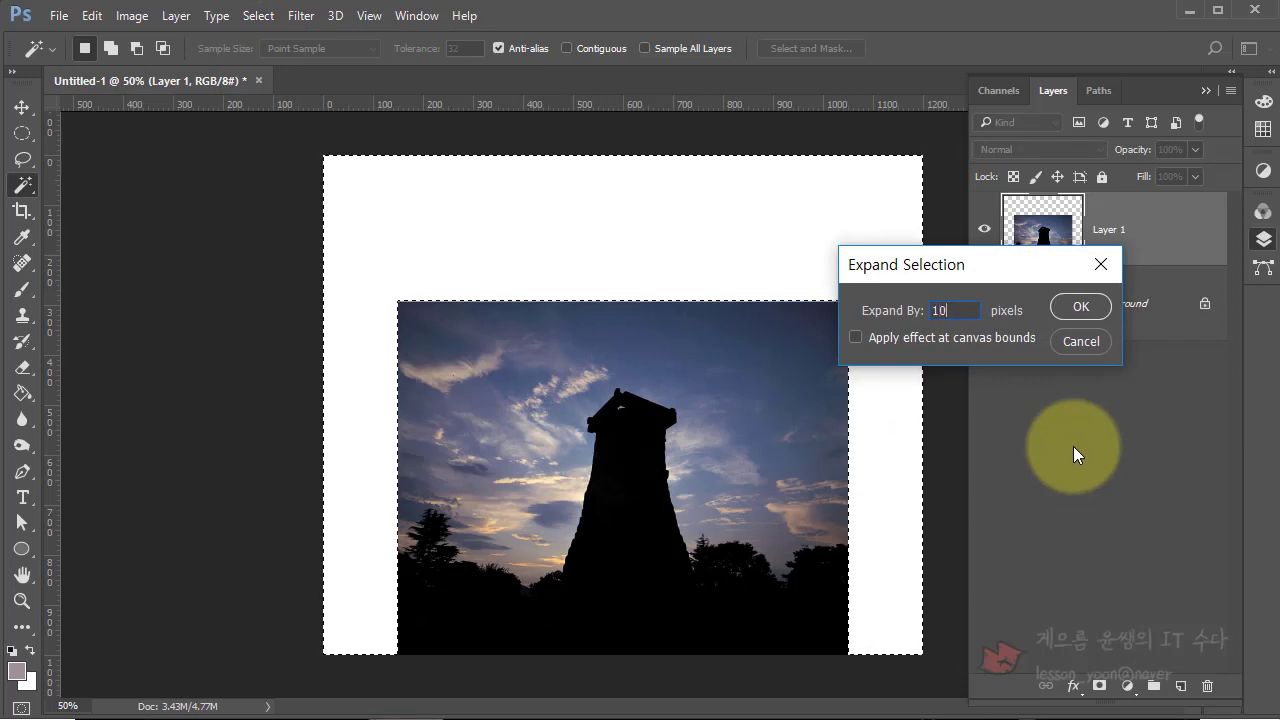
left_click(1091, 316)
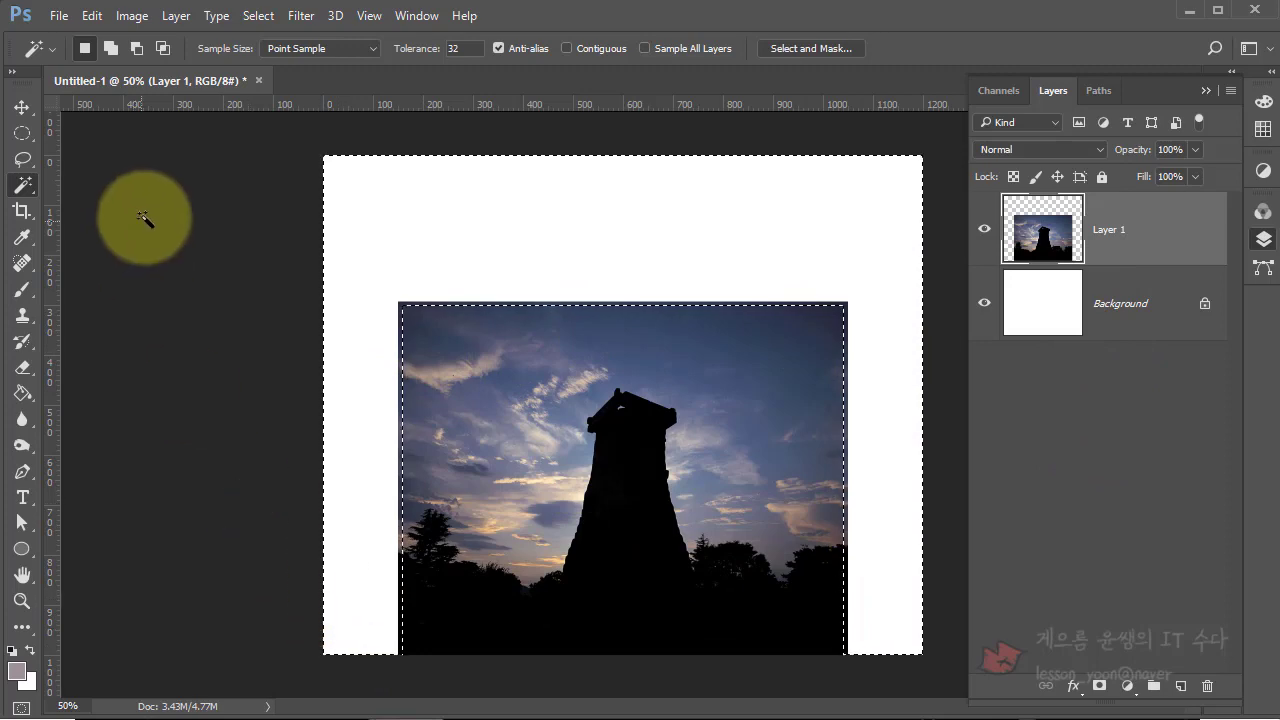
- Fill the selected area around the photo with Content-Aware contents at 100% opacity, and clear the selection
left_click(91, 15)
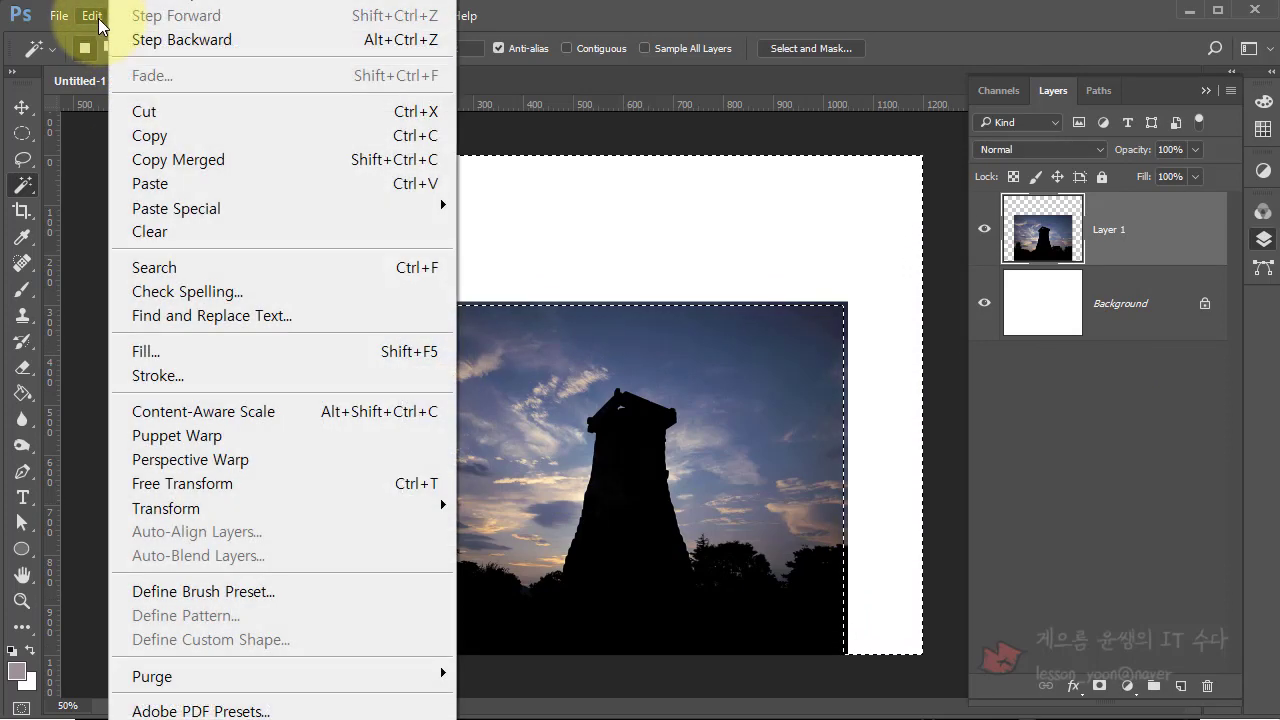
left_click(203, 352)
left_click_drag(601, 214, 896, 184)
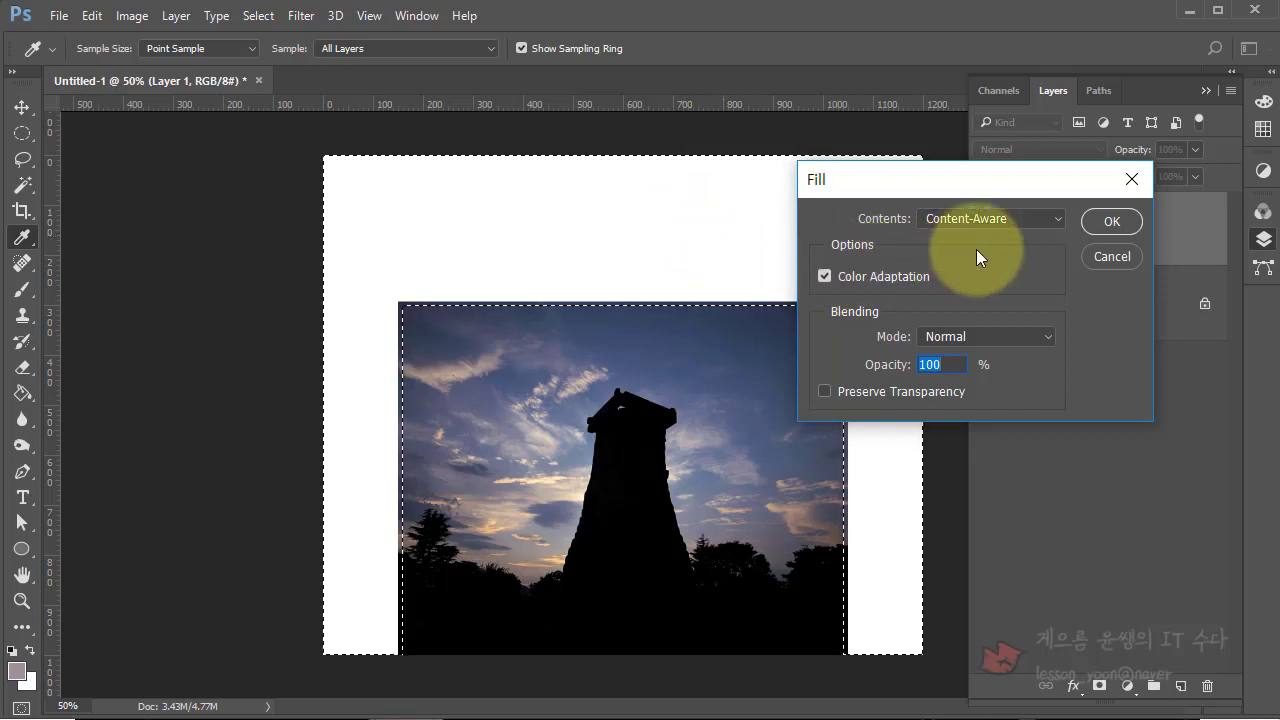
left_click(1110, 222)
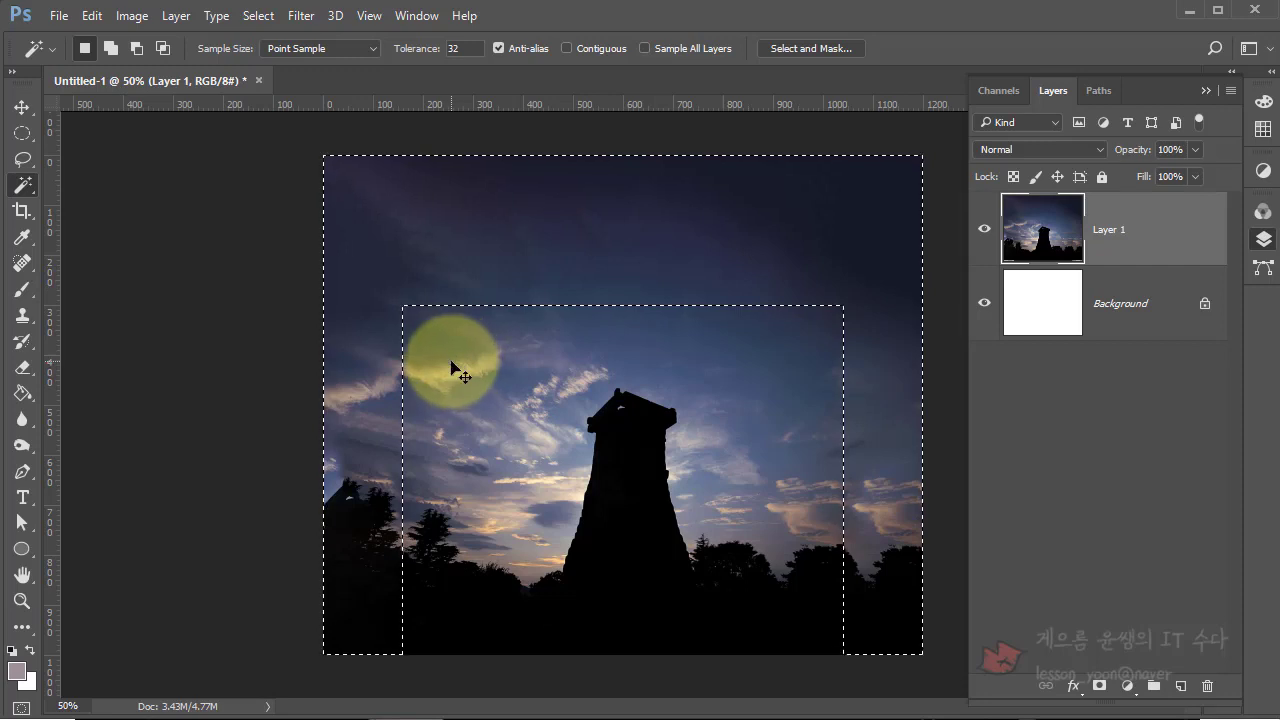
key("ctrl+d")
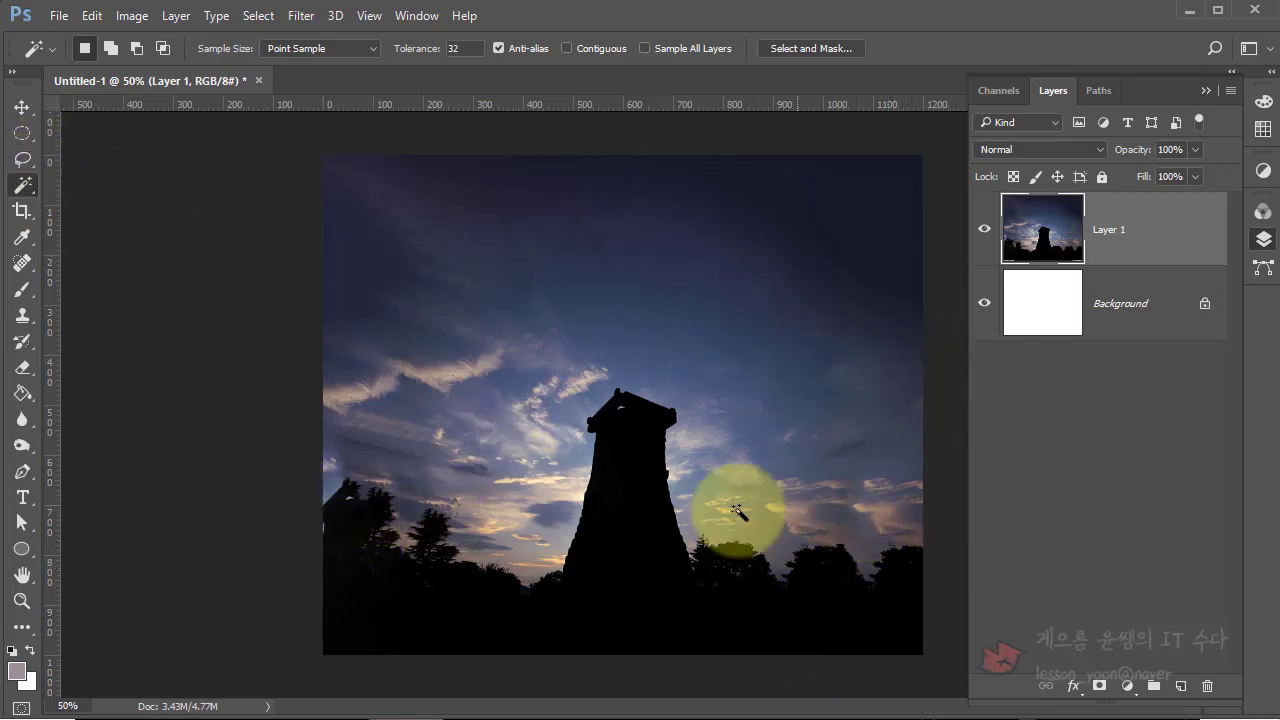
- Copy the black tower and tree silhouette to a new layer named 첨성대, and rename the full photo layer 배경
left_click(628, 459)
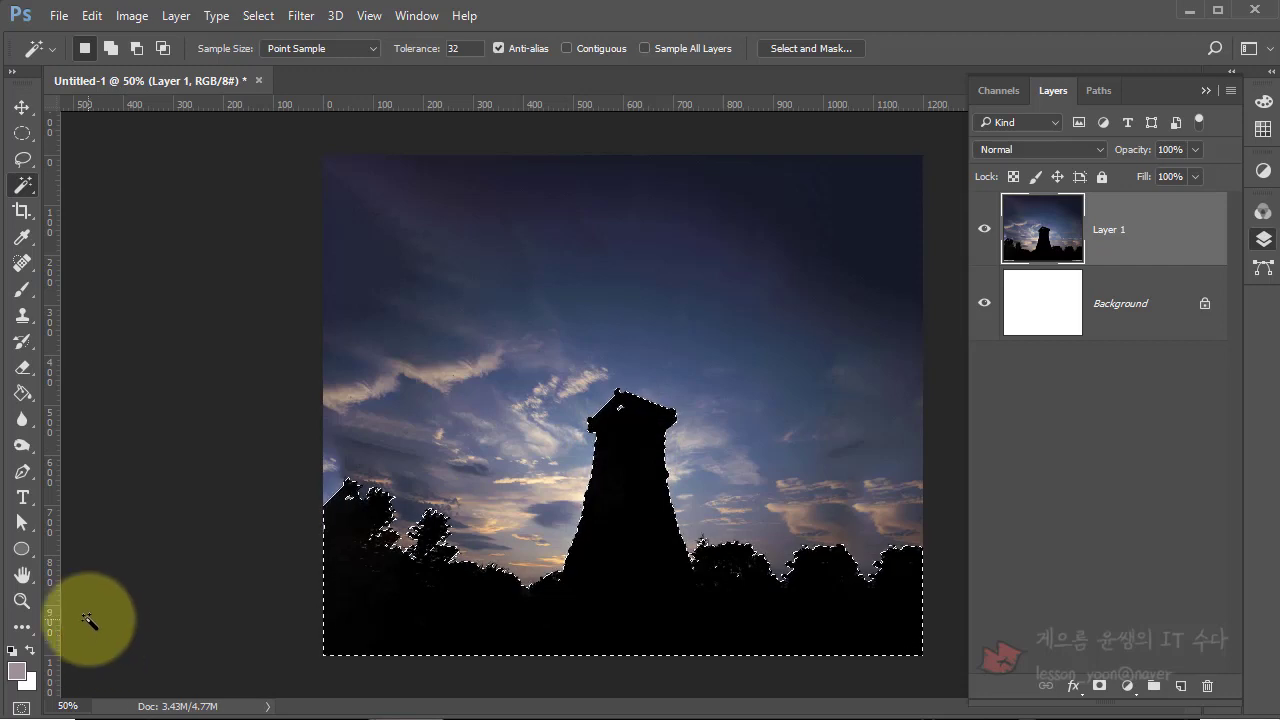
key("ctrl+j")
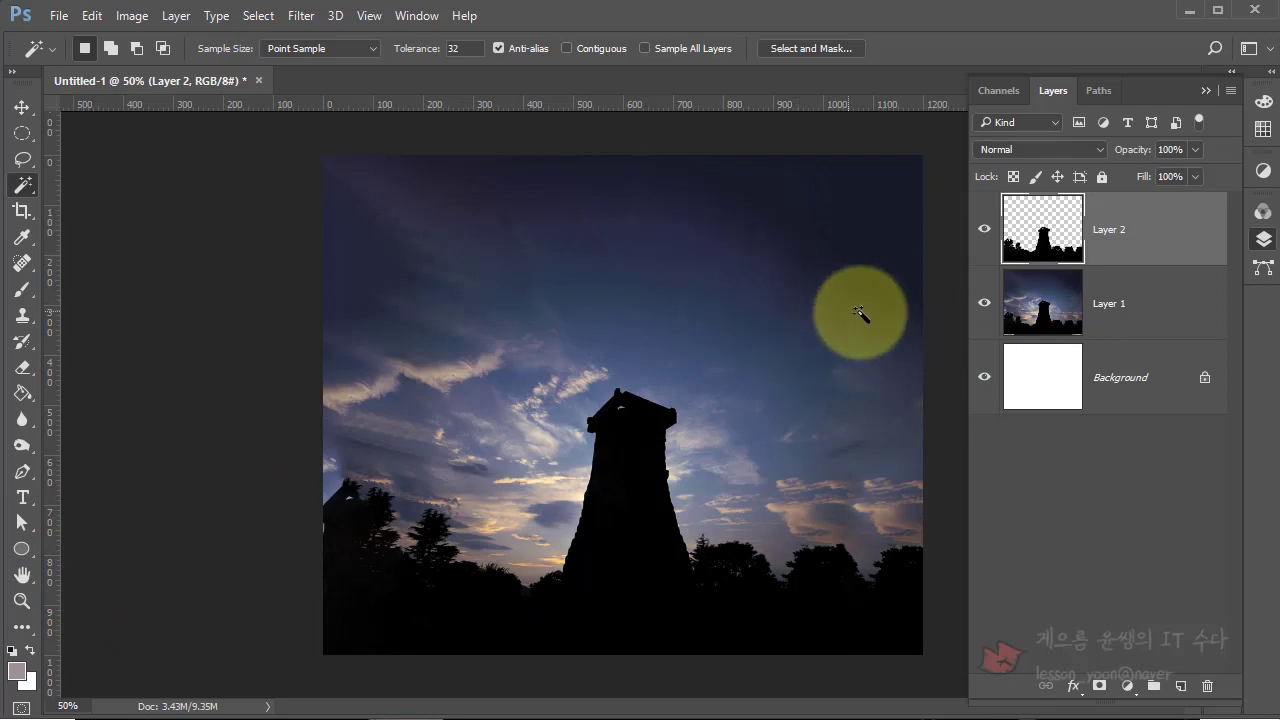
left_click(1054, 306)
double_click(1122, 309)
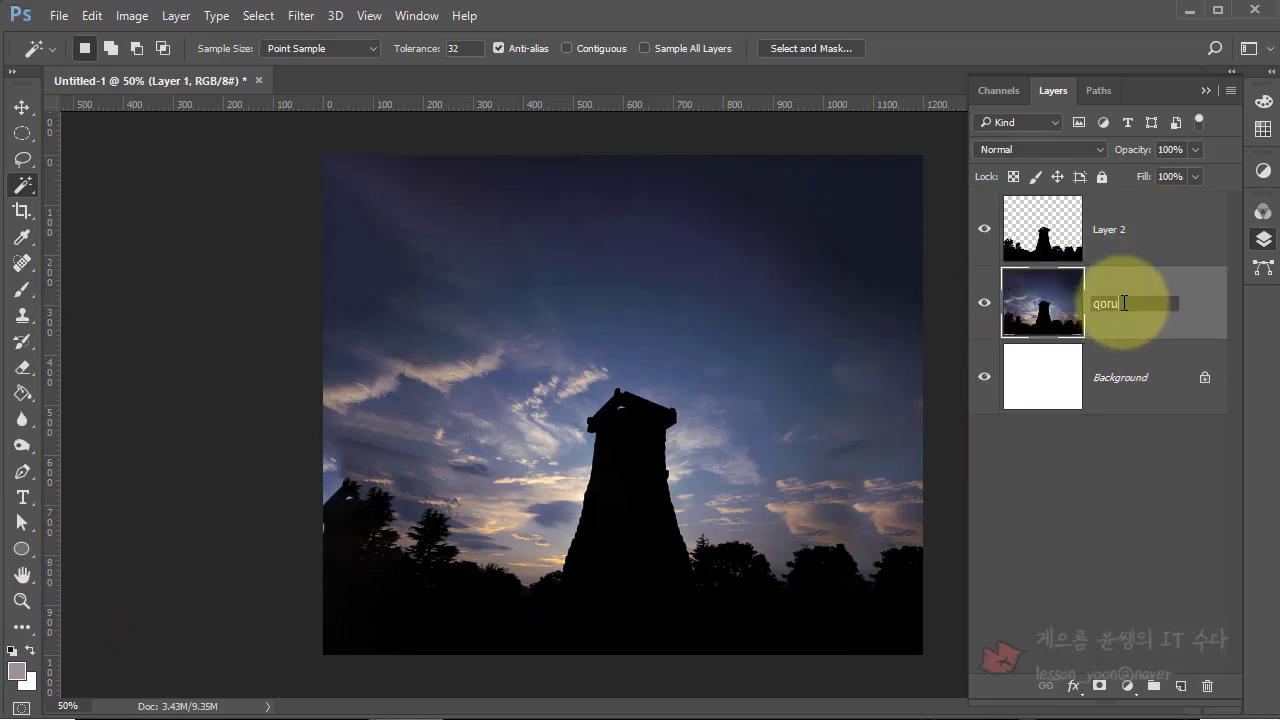
type("배경")
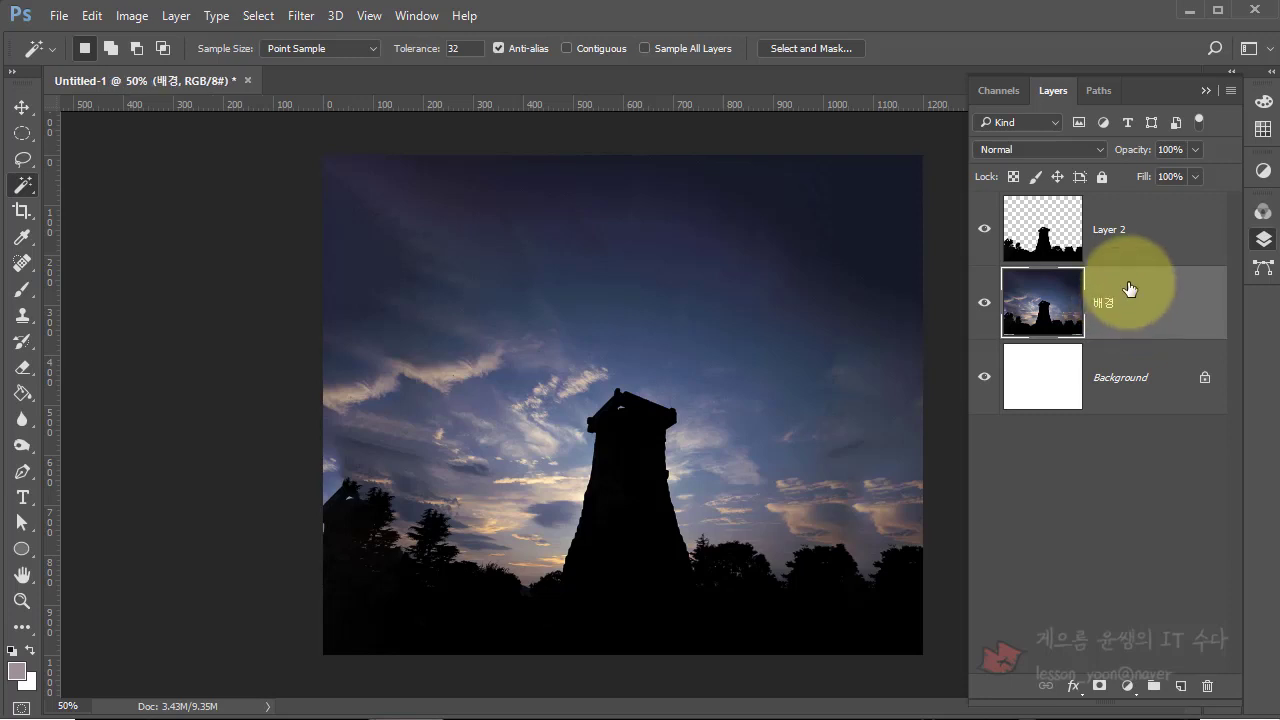
double_click(1116, 229)
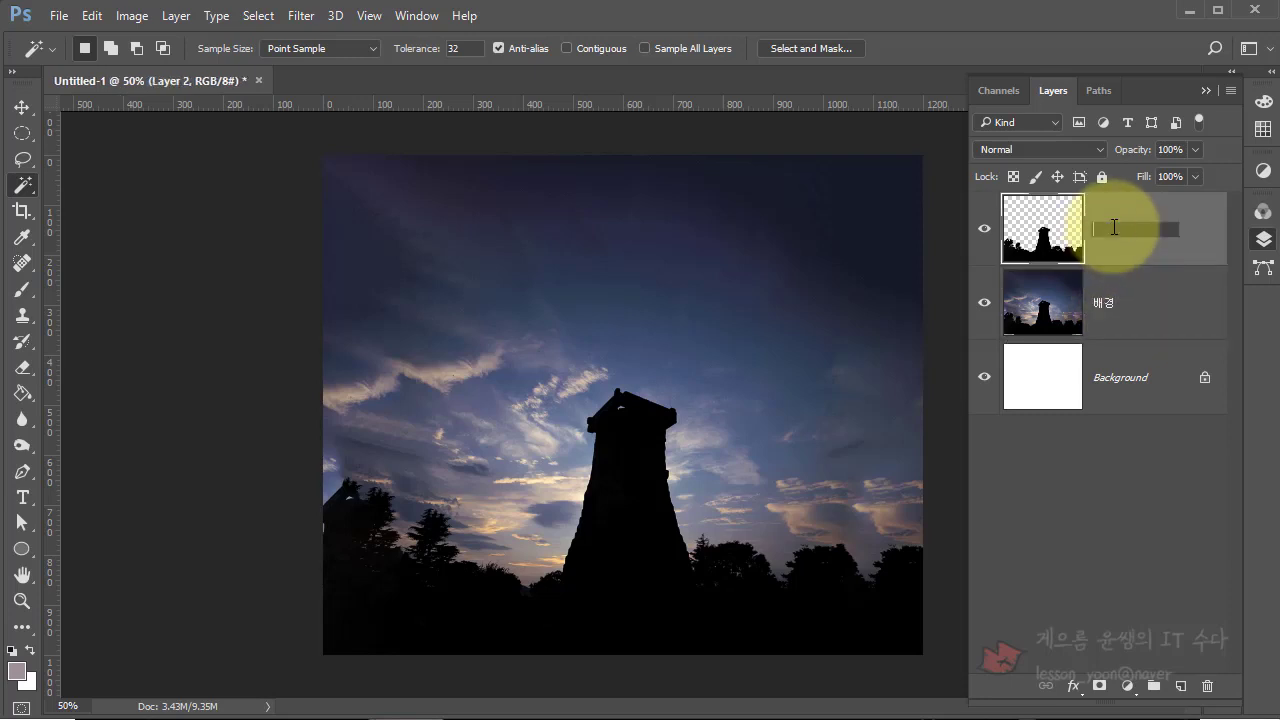
type("첨성대")
key("Return")
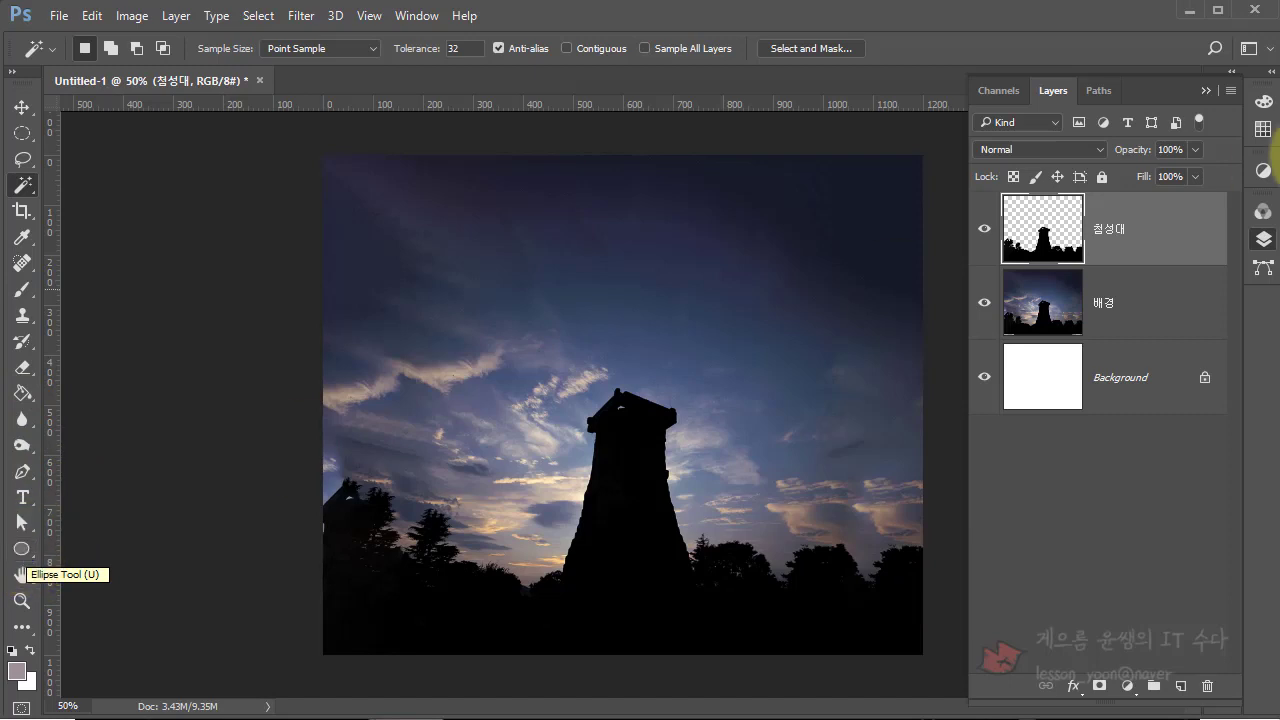
- Add an empty layer directly above the 배경 layer and activate the Ellipse tool
left_click(1155, 306)
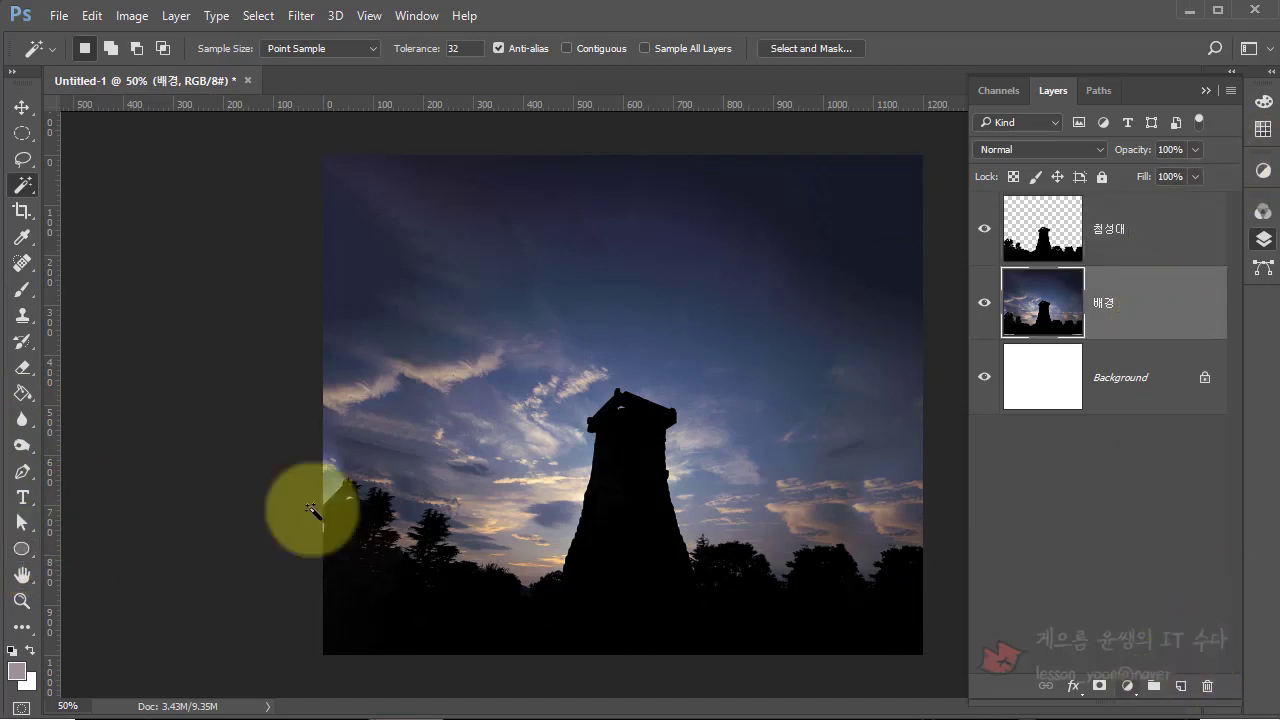
left_click(21, 549)
left_click(1182, 688)
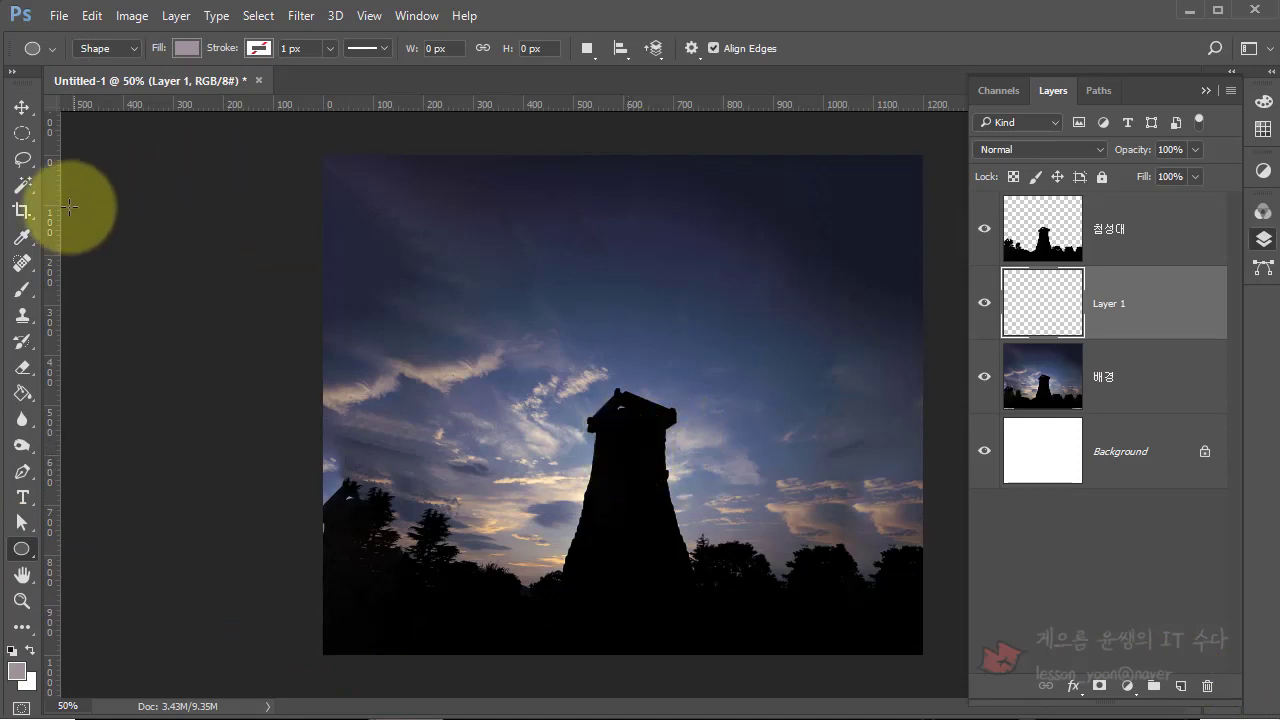
- Place crossing guides at about 600 px horizontally and 658 px vertically, and draw a circle about 712 px wide centred on them
left_click_drag(55, 197, 619, 262)
left_click_drag(662, 103, 667, 484)
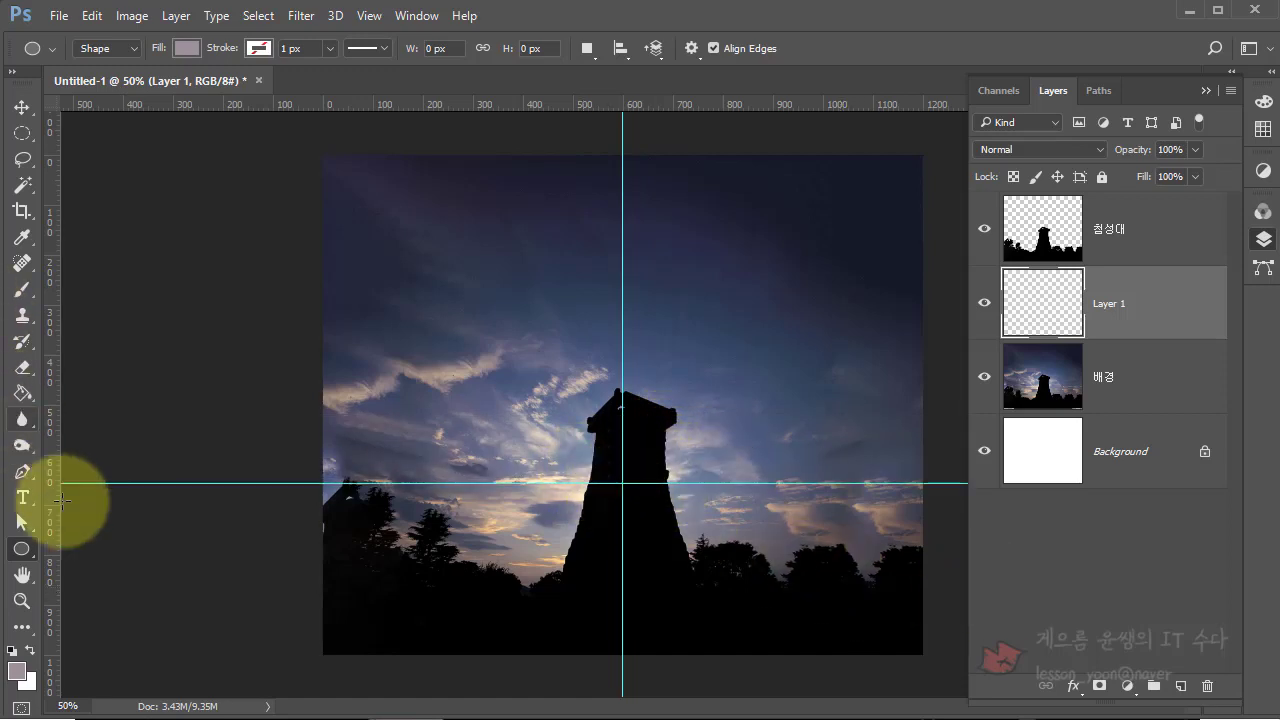
left_click(14, 74)
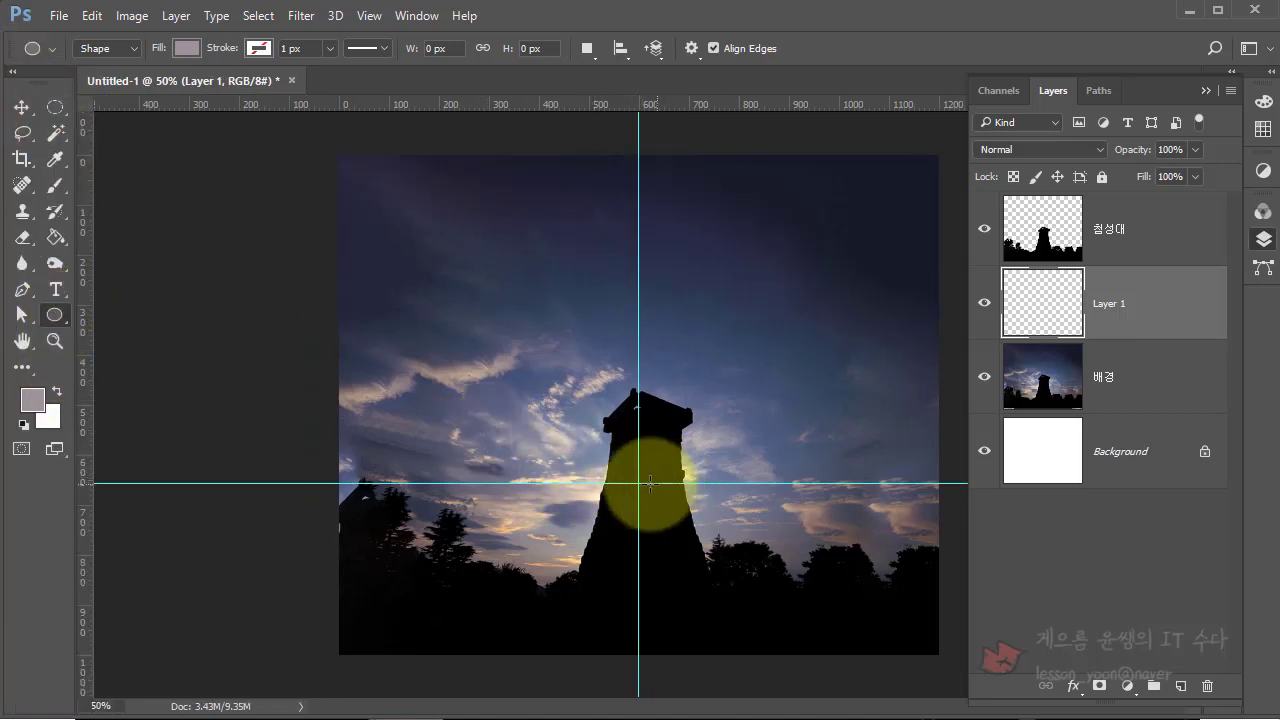
left_click_drag(638, 484, 461, 257)
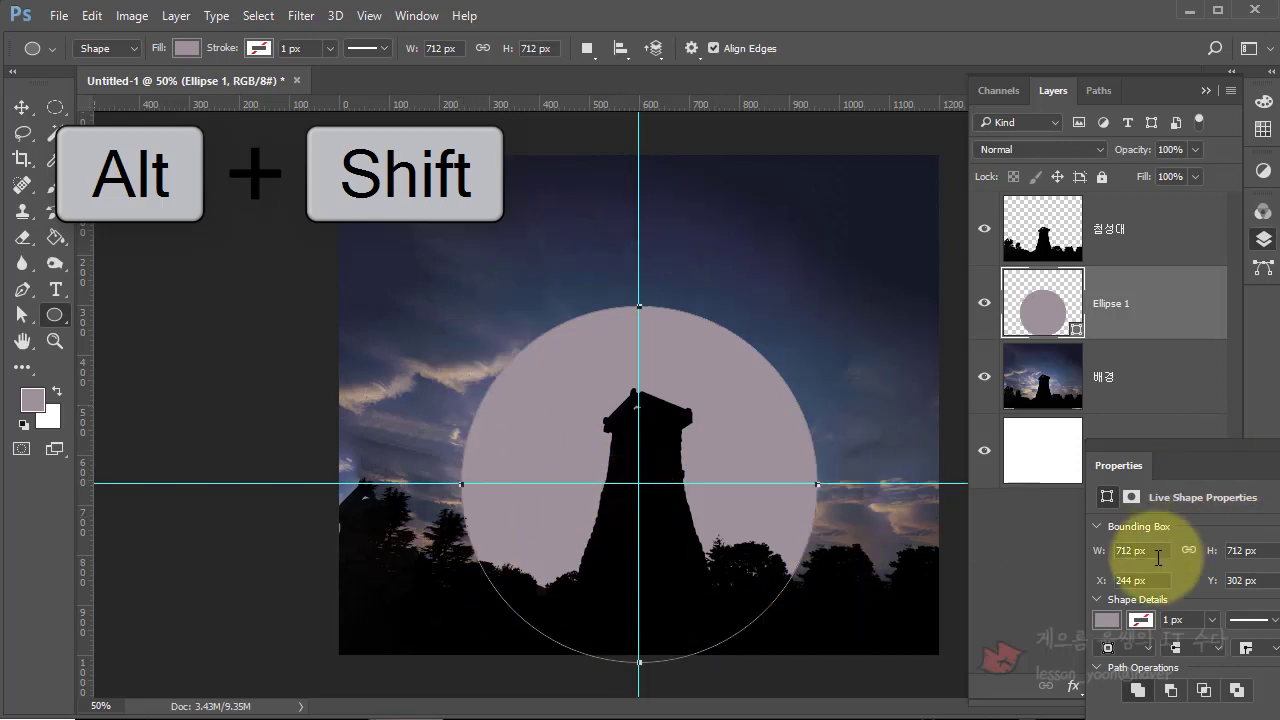
- Remove the circle's fill and give it a white stroke 5 px wide
left_click_drag(1135, 455, 834, 291)
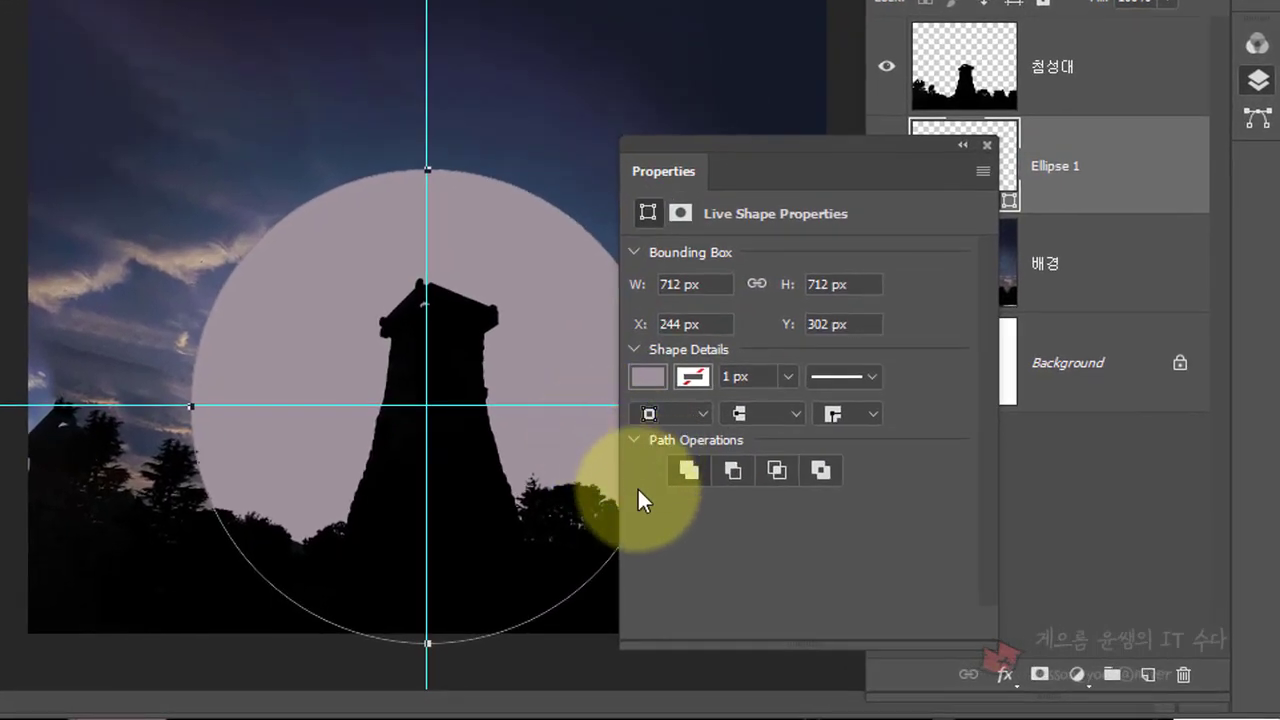
left_click(652, 376)
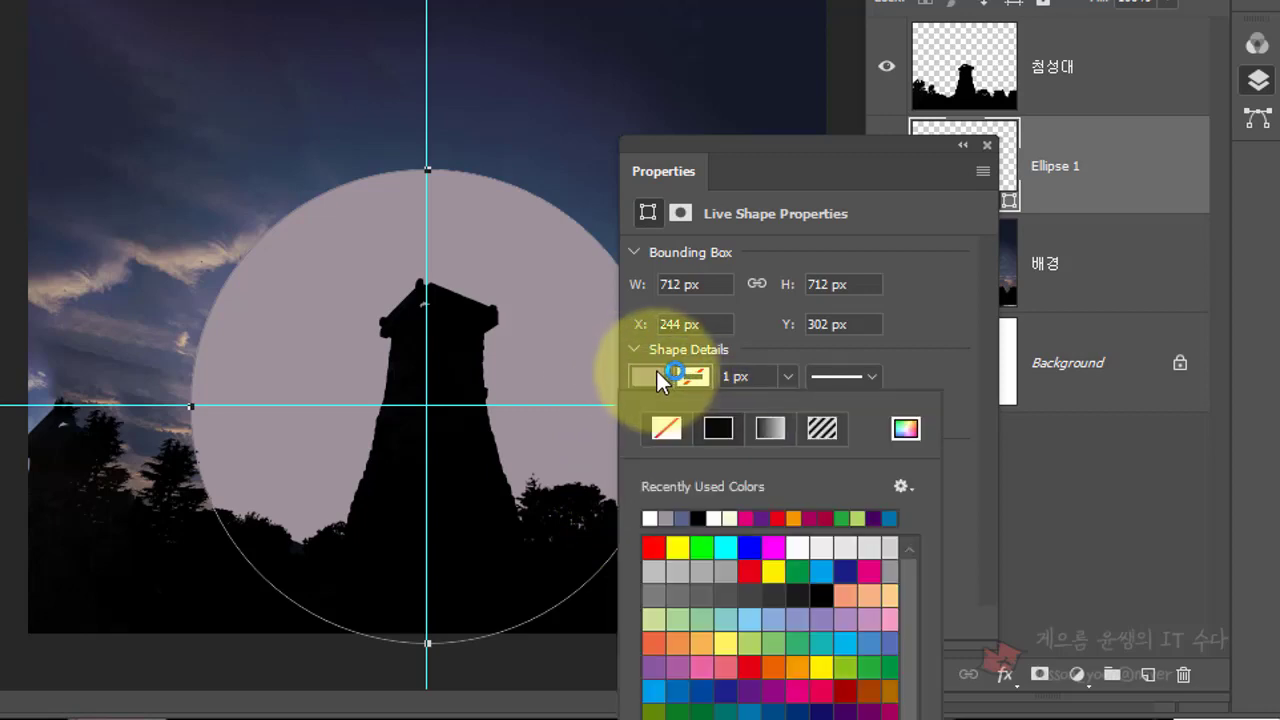
left_click(666, 427)
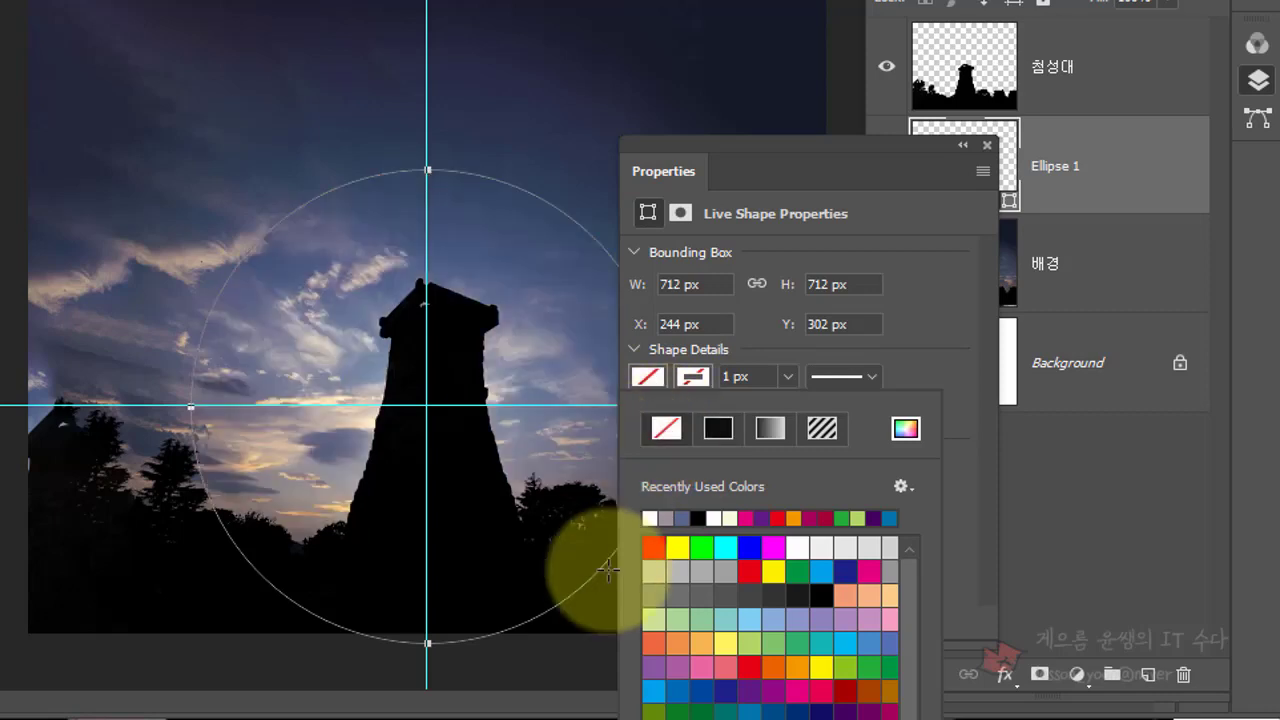
left_click(693, 376)
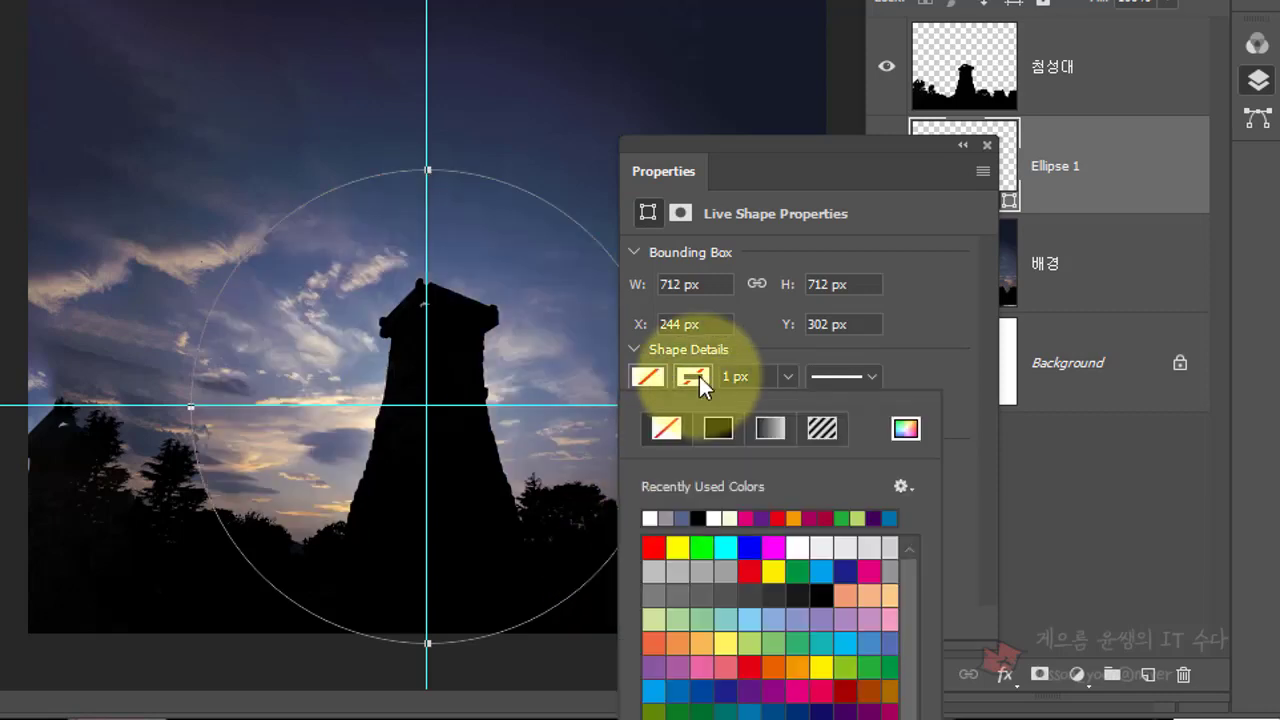
left_click(652, 518)
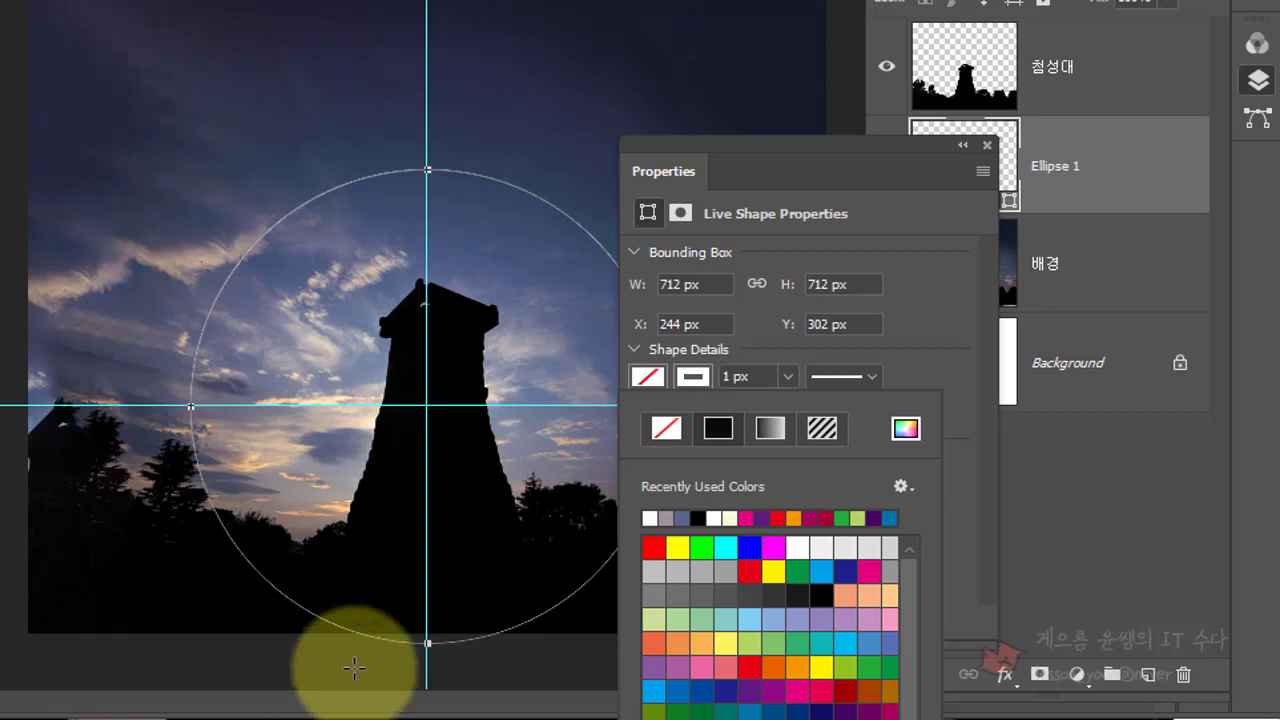
left_click(786, 378)
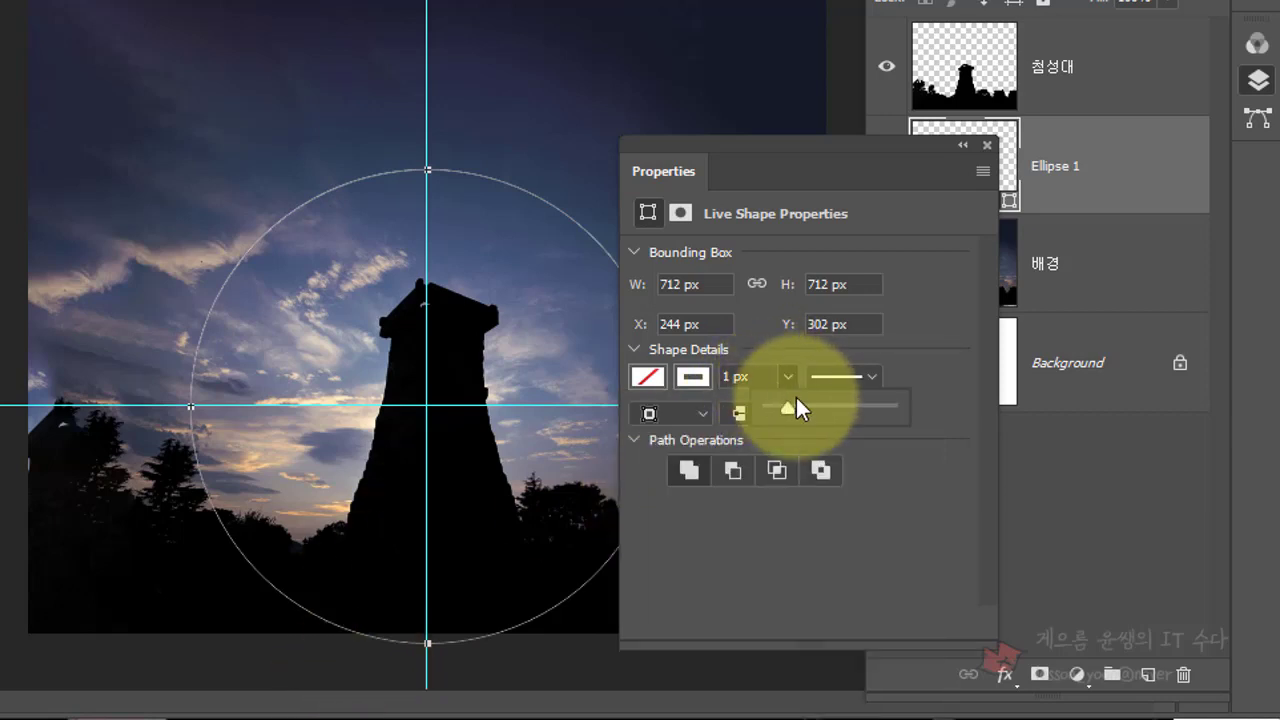
left_click(745, 376)
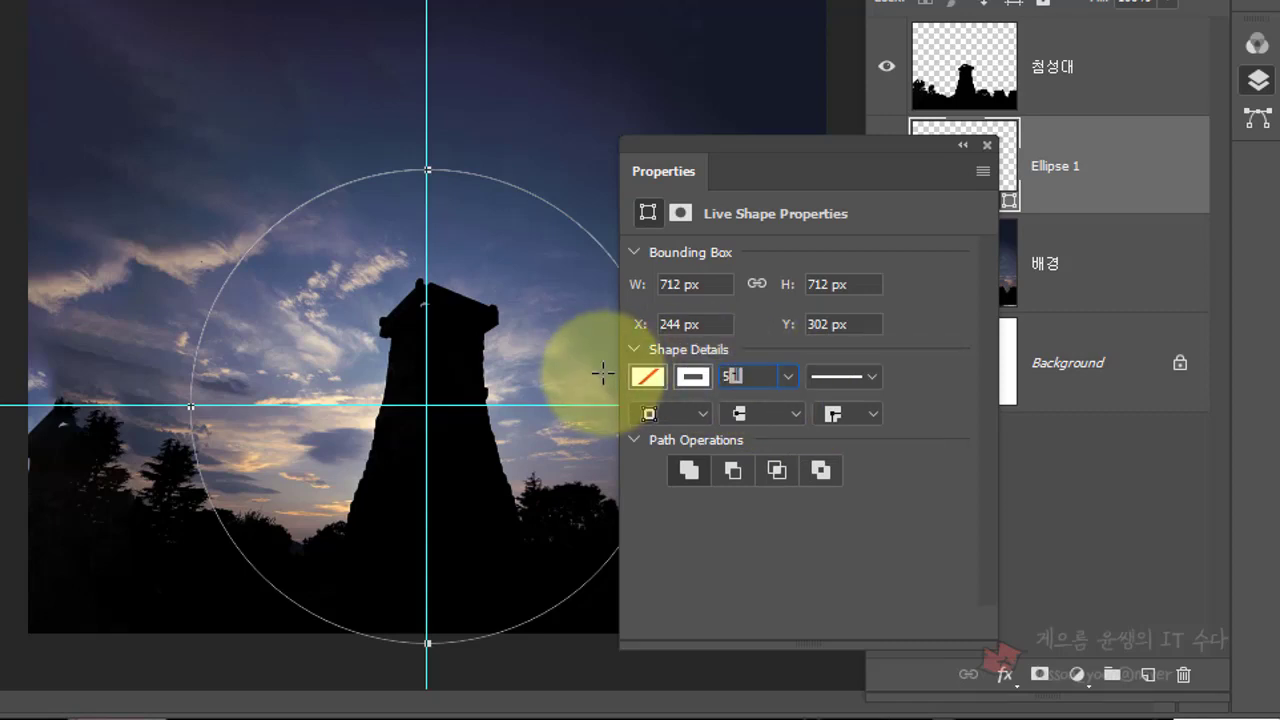
key("Return")
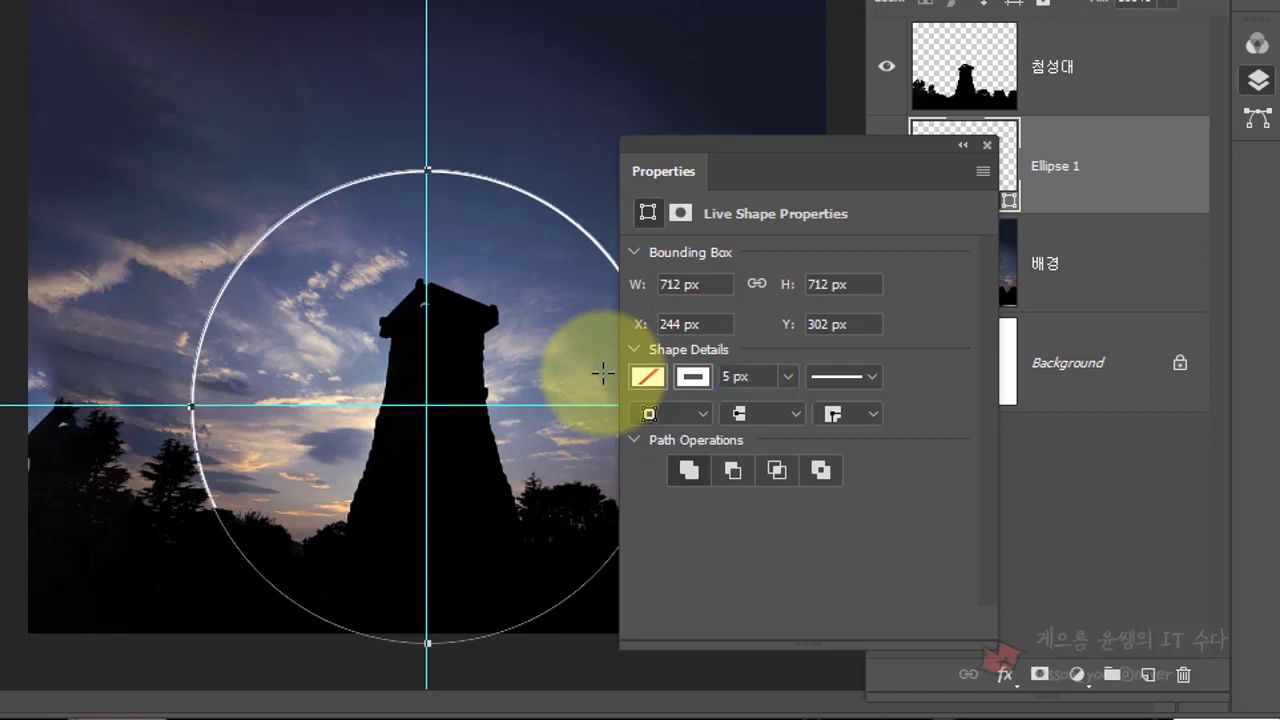
- Make the circle's stroke a dashed line with a dash of 15 and a gap of 15
left_click(863, 373)
left_click(832, 502)
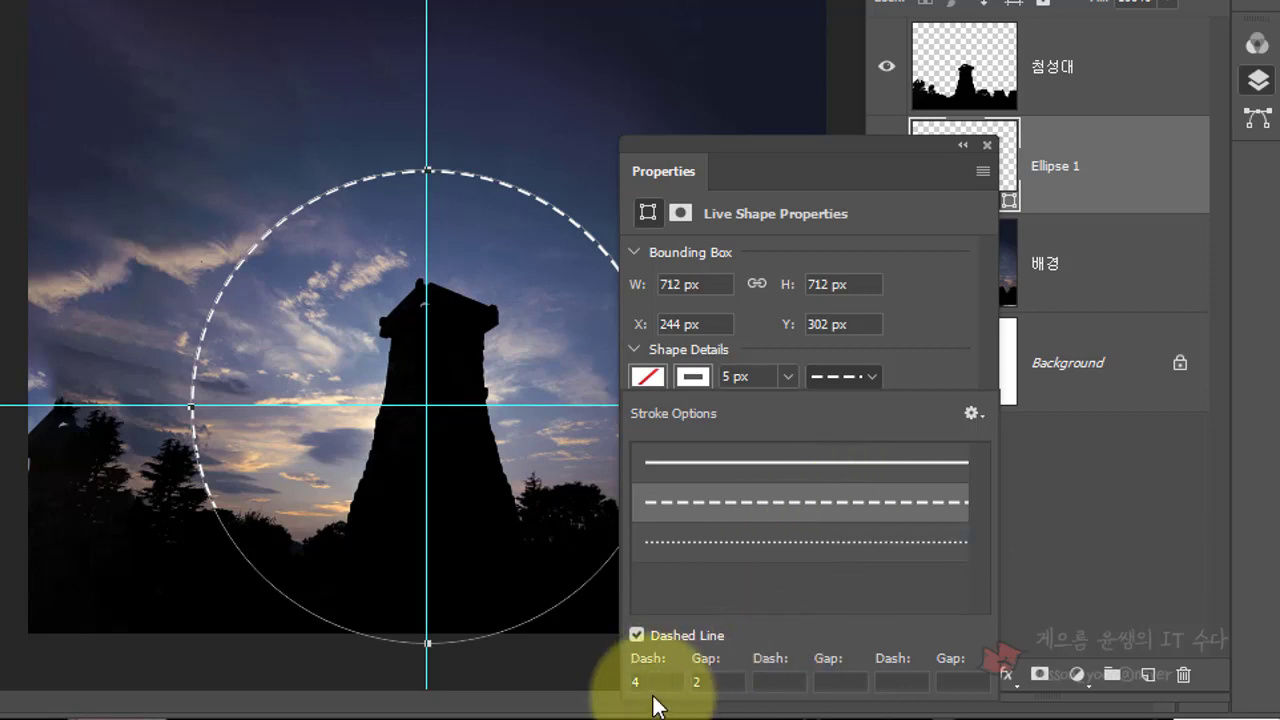
left_click_drag(718, 145, 714, 51)
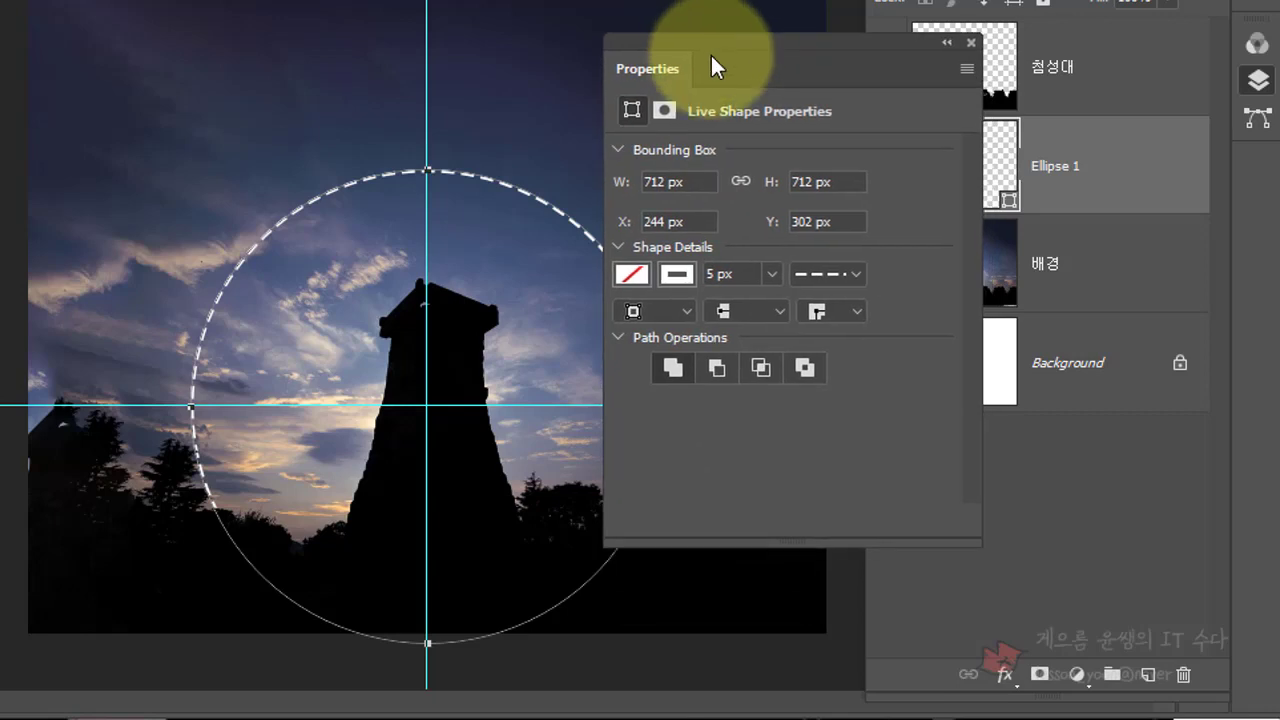
left_click(828, 273)
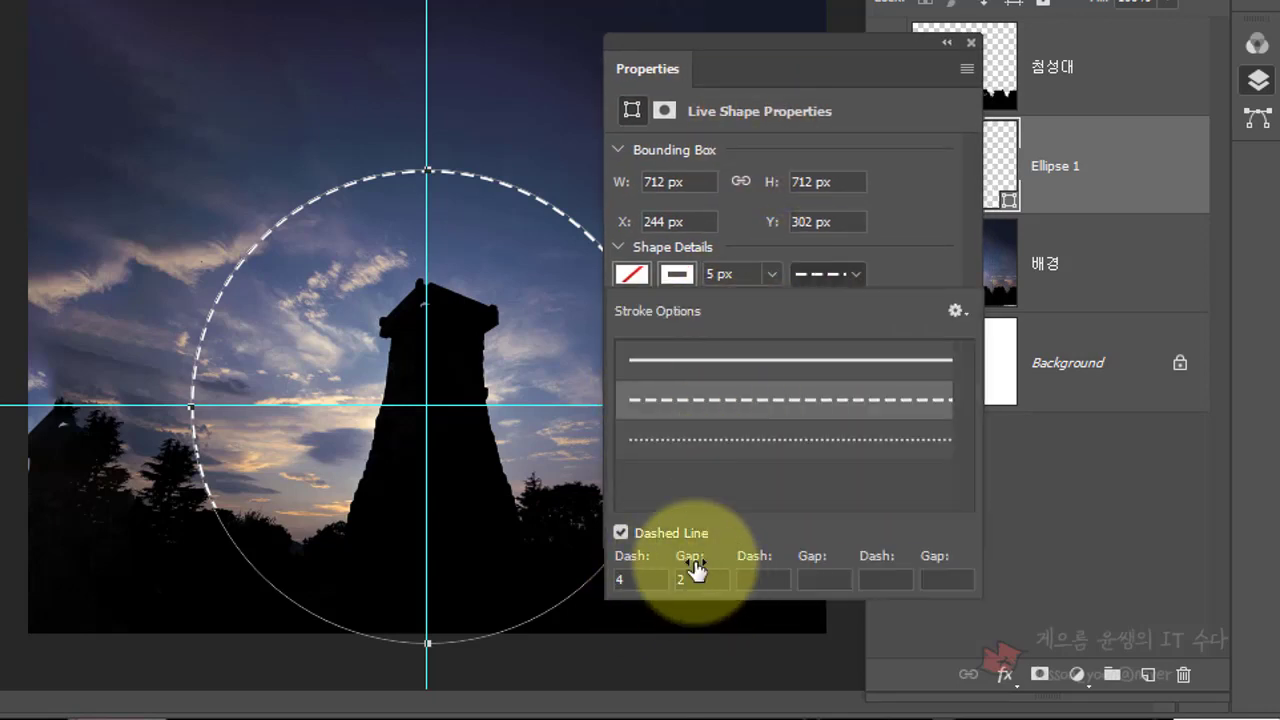
left_click(645, 580)
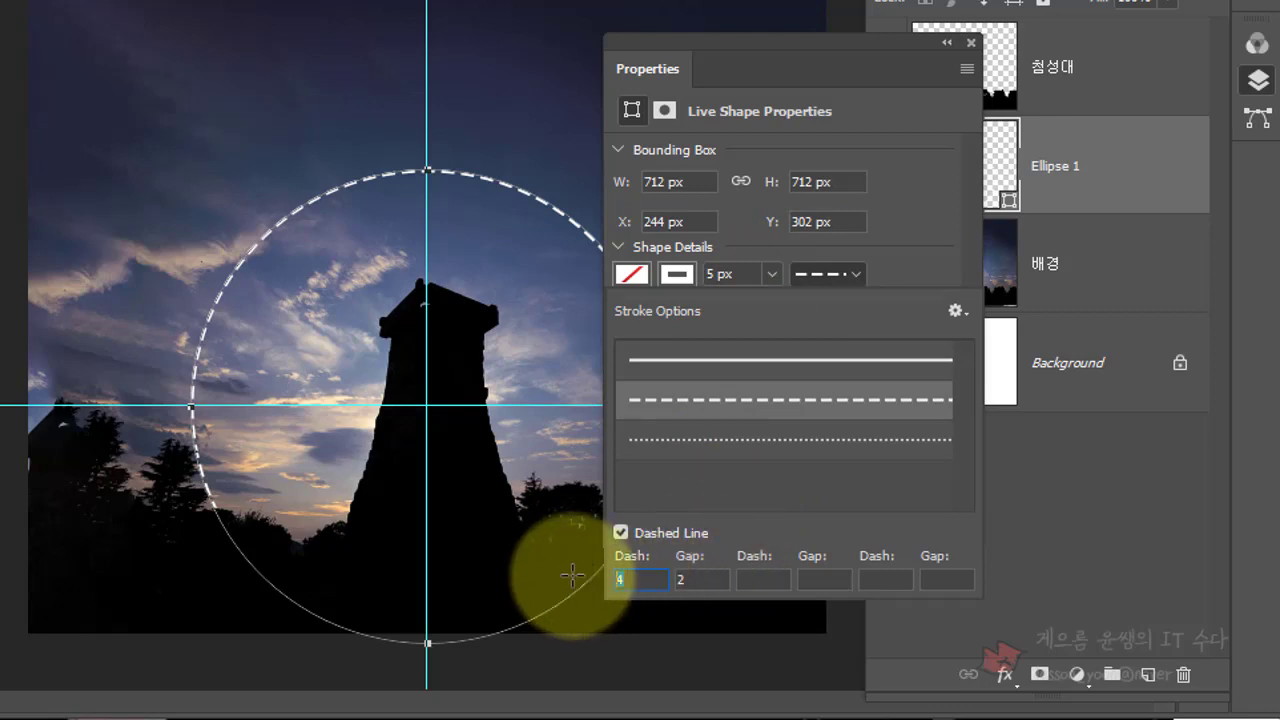
type("1")
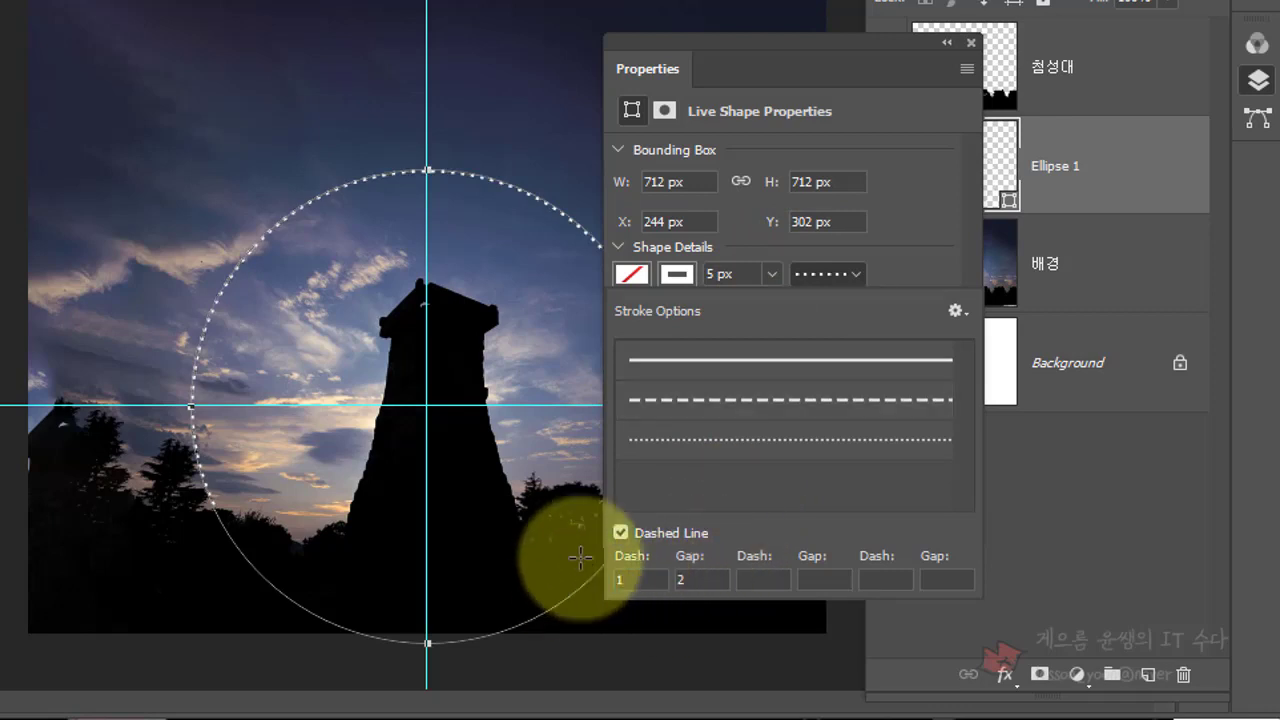
type("5")
left_click(710, 577)
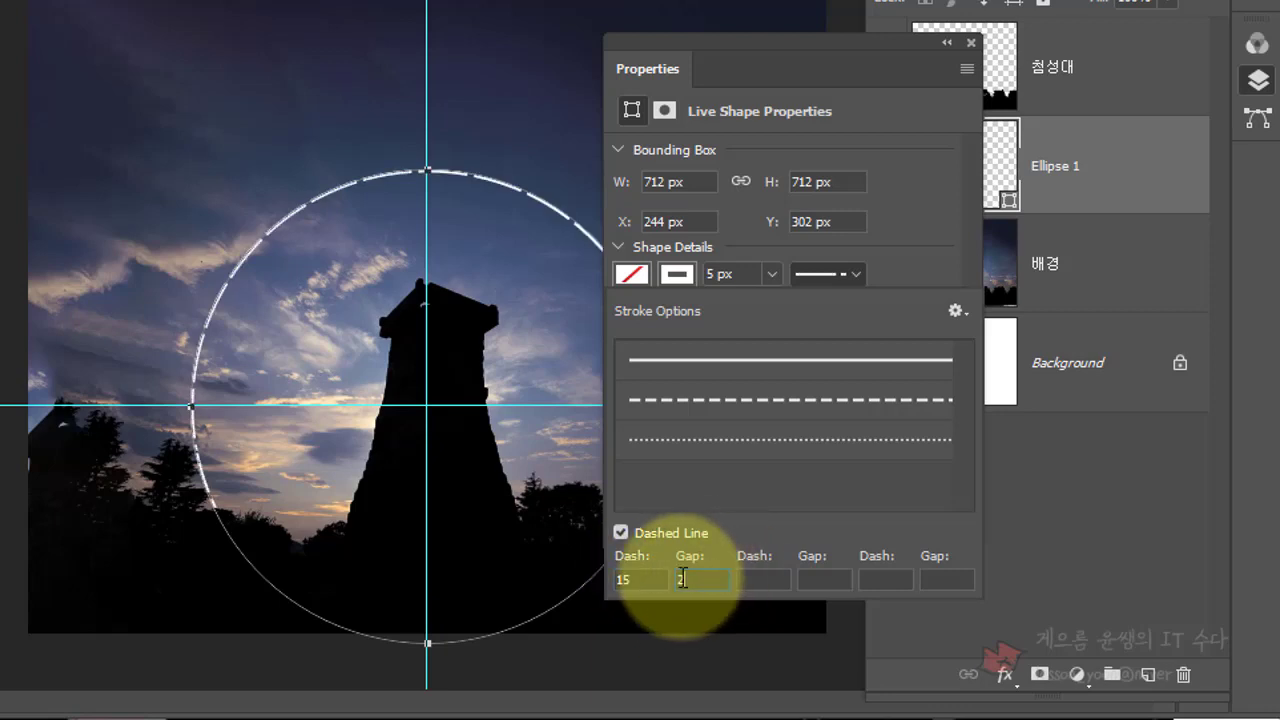
type("15")
key("Return")
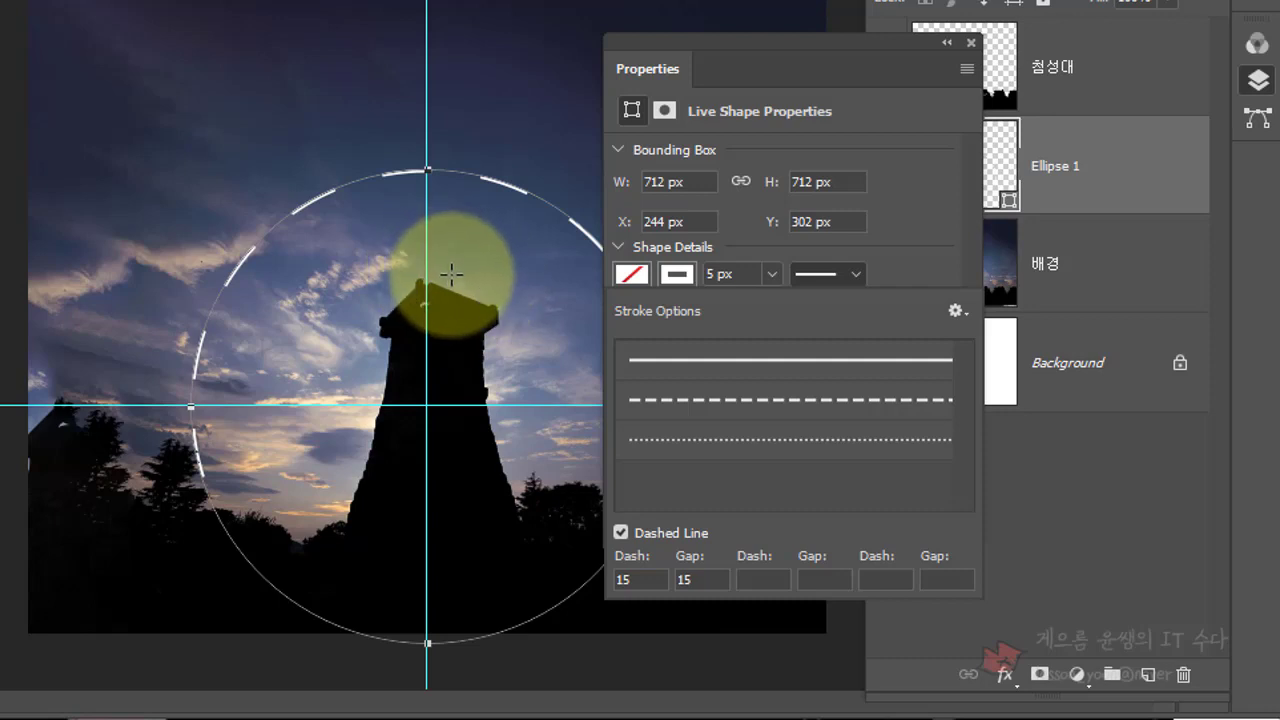
- Extend the circle's dash pattern with a second dash of 5 and a second gap of 15
left_click(767, 576)
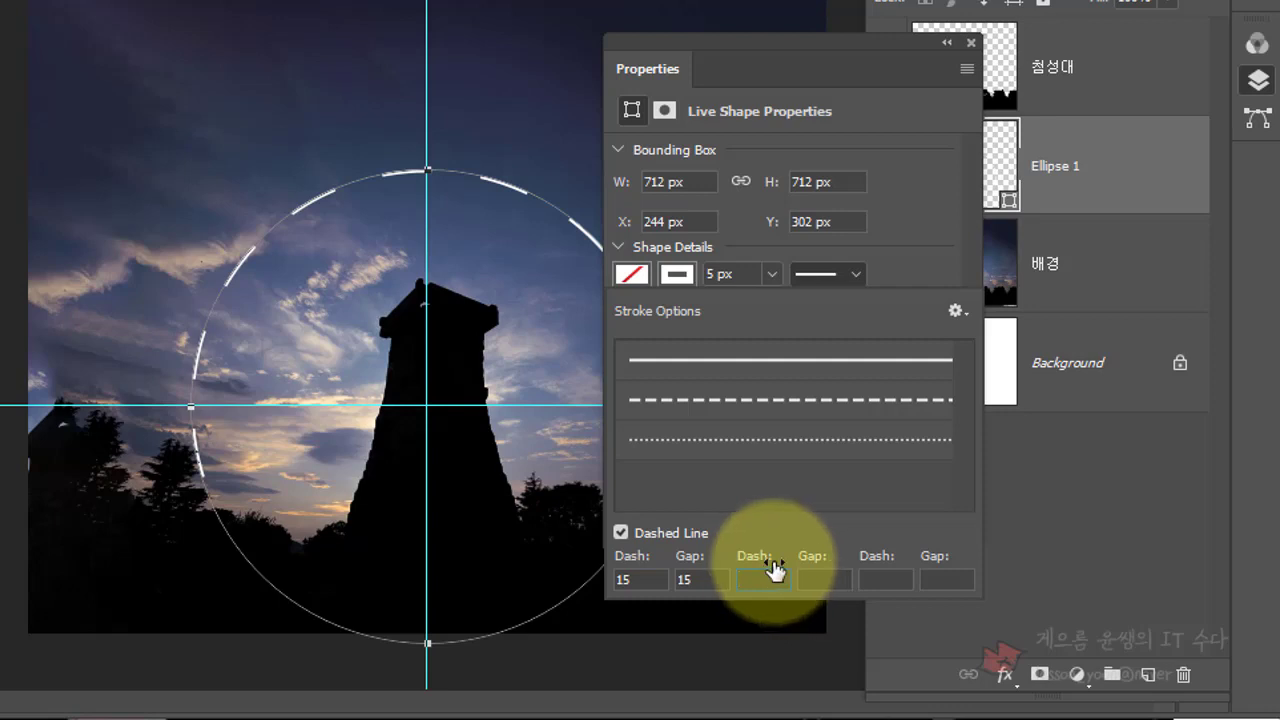
type("5")
left_click(822, 577)
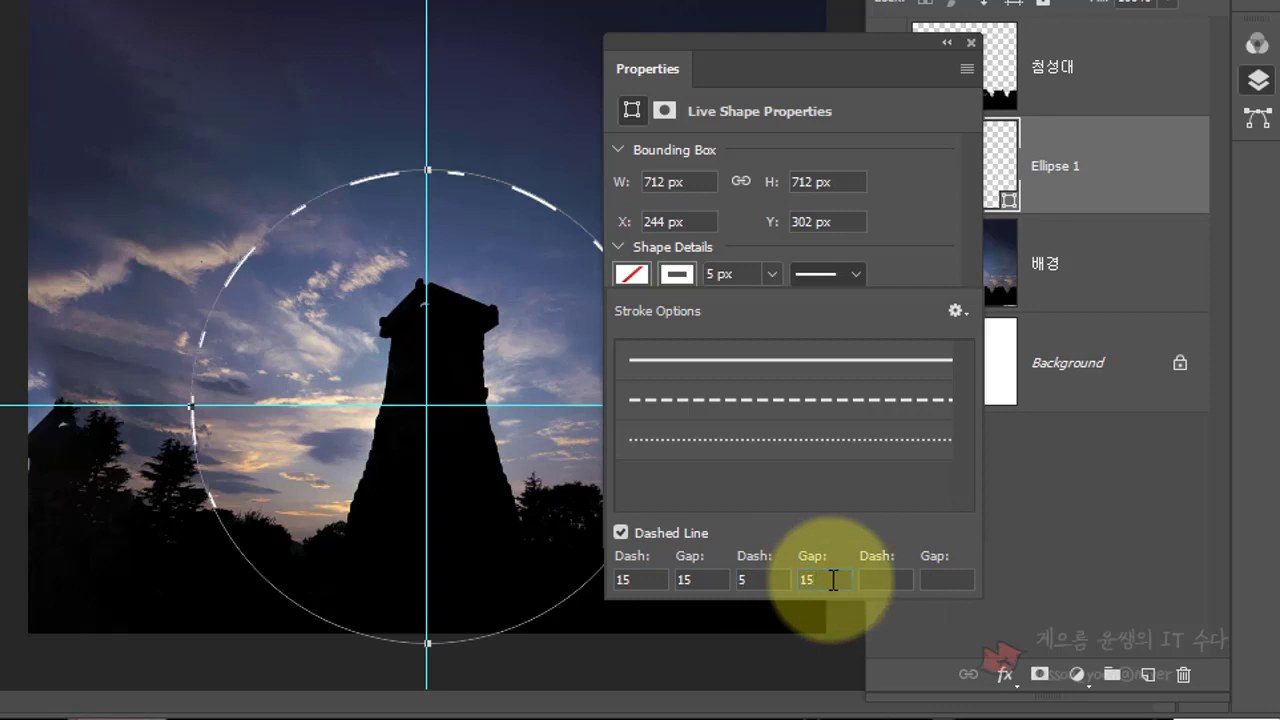
- Try a first gap of 5 in the circle's dash pattern, and reduce that gap to 1
double_click(700, 579)
type("5")
left_click(763, 579)
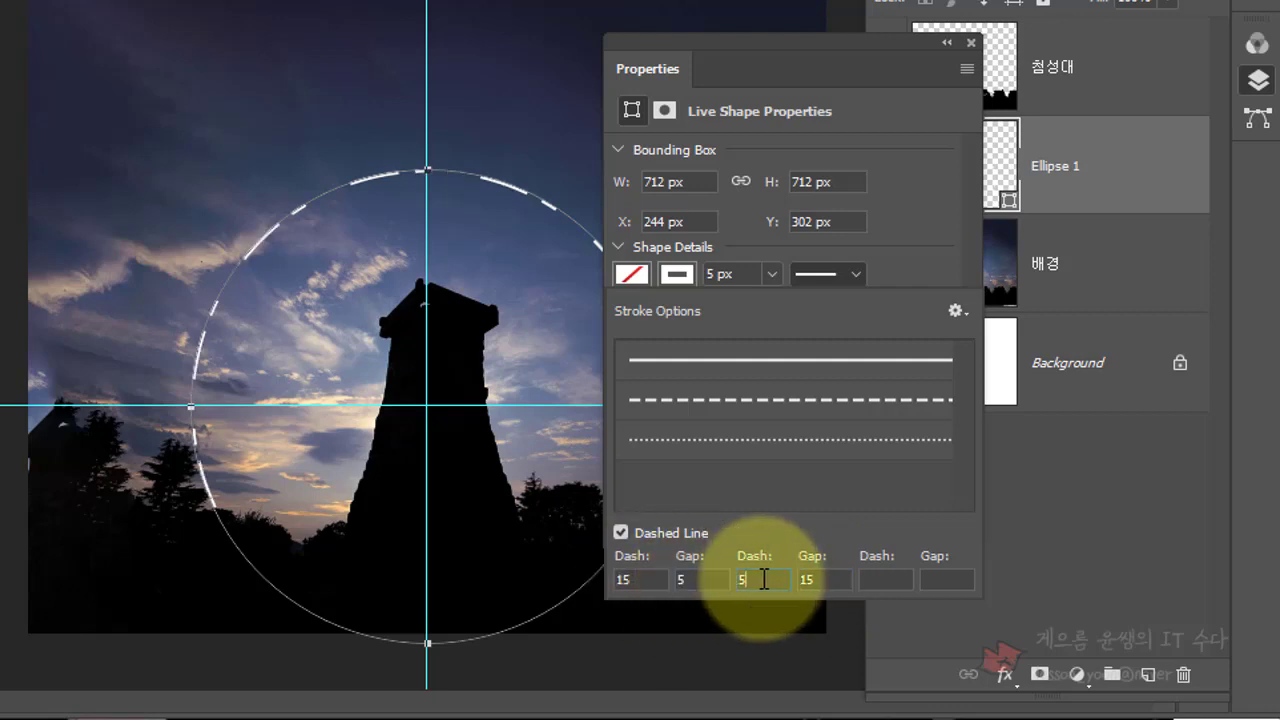
double_click(672, 579)
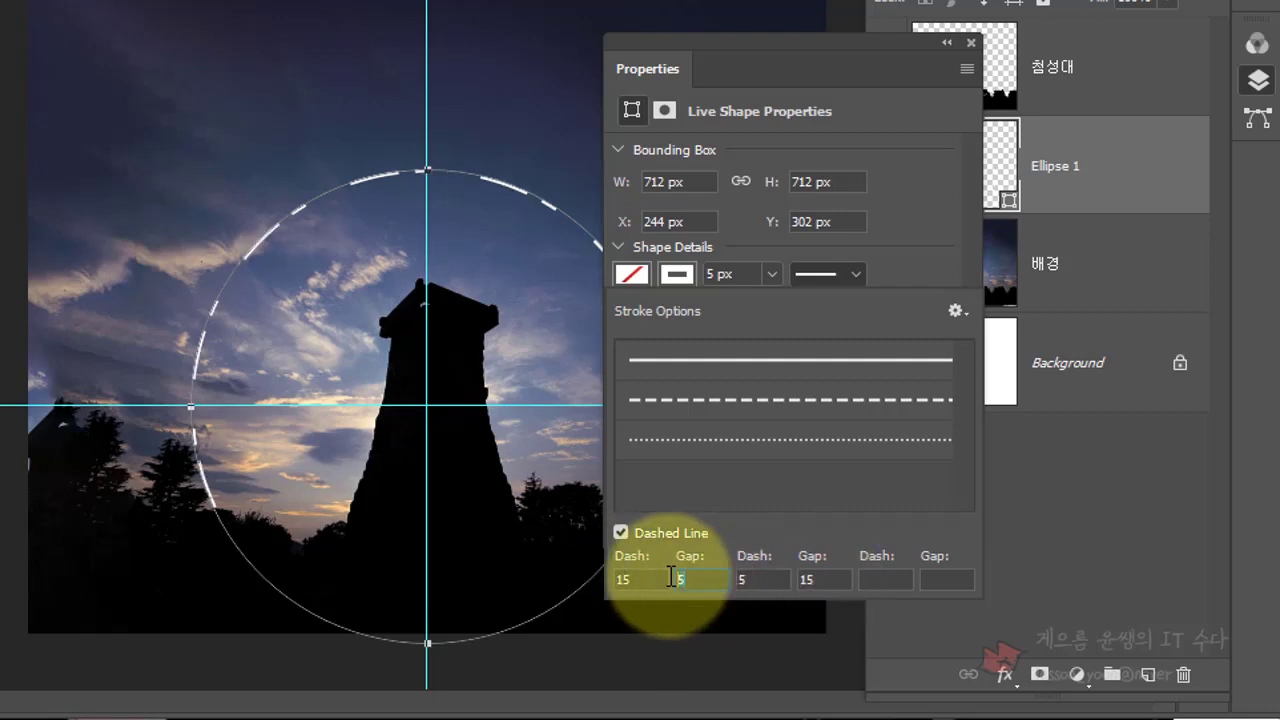
type("1")
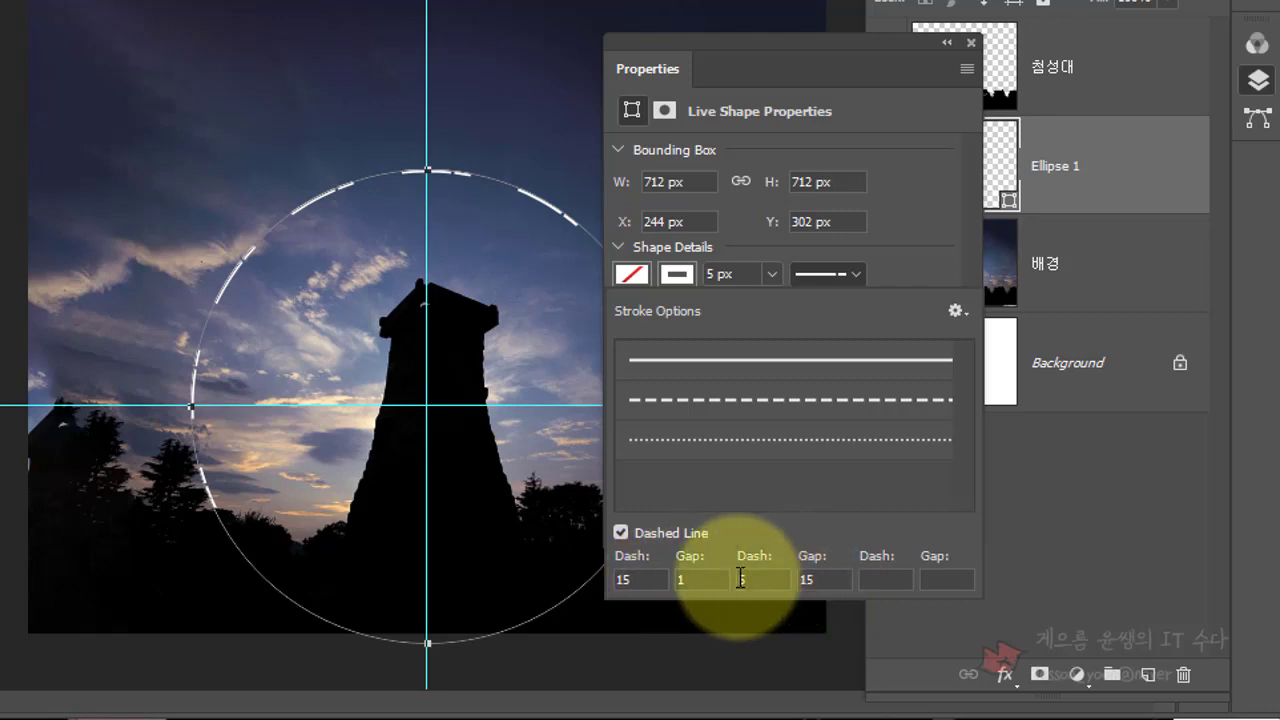
- Set the first gap to 10 and the second dash to 7 in the circle's dash pattern
type("0")
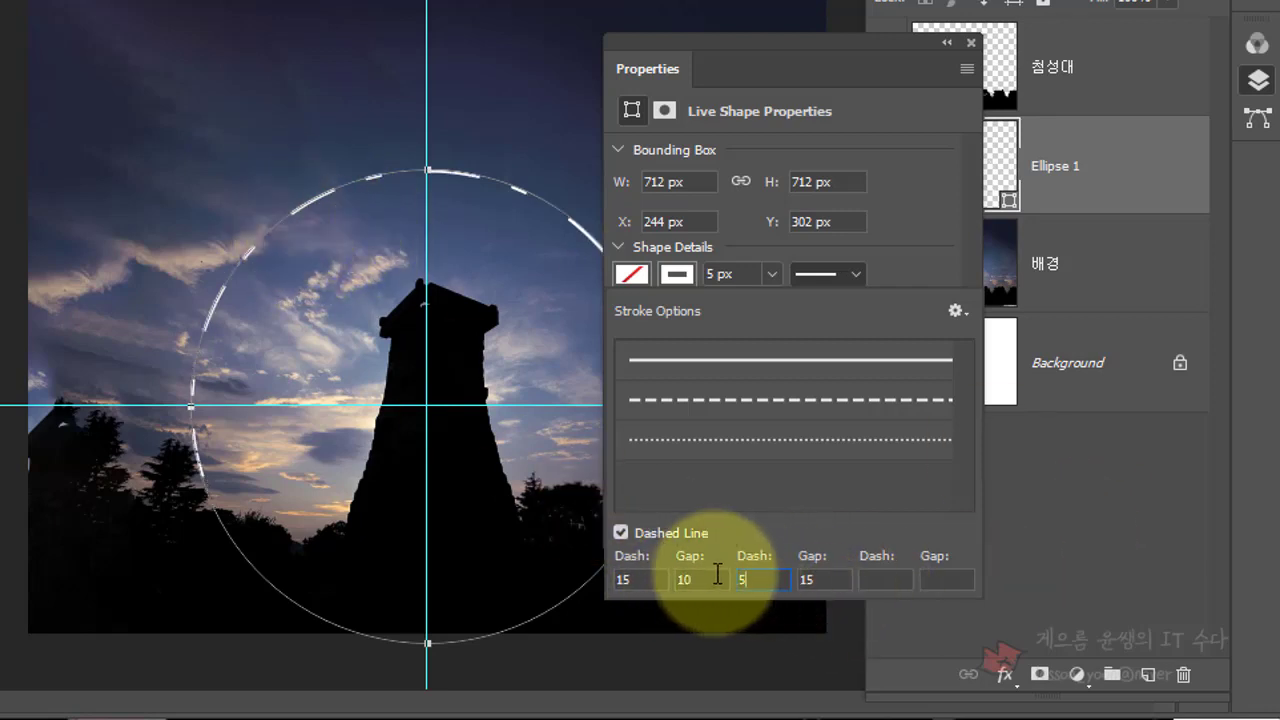
double_click(772, 579)
type("7")
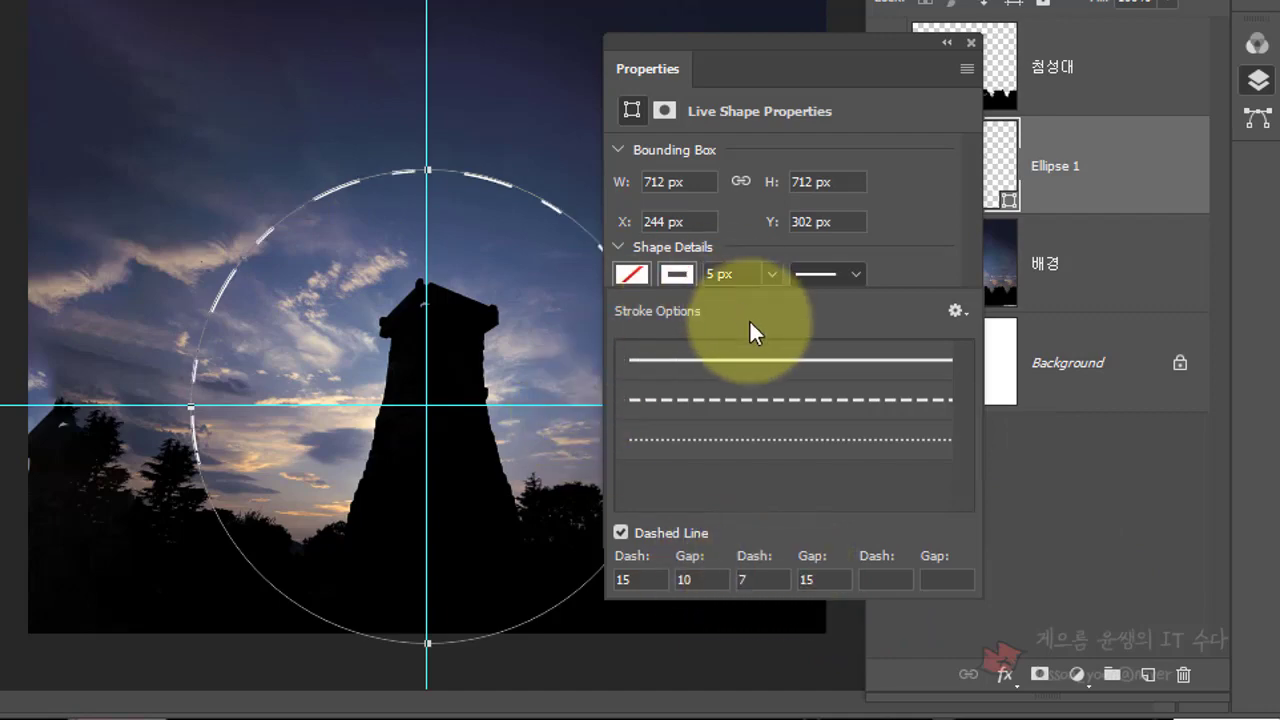
- Close the floating shape properties, deselect the circle's layer and switch to the Move tool
left_click(760, 80)
left_click_drag(757, 77, 917, 232)
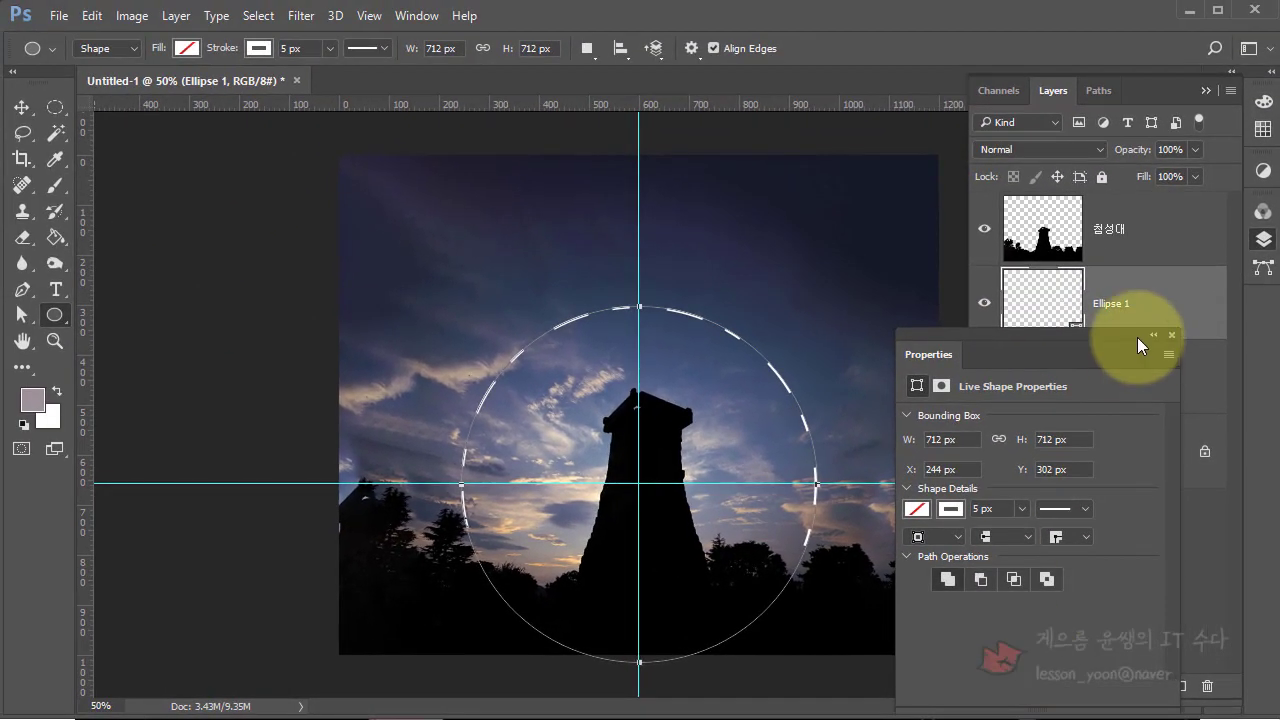
left_click(1170, 337)
left_click(1083, 623)
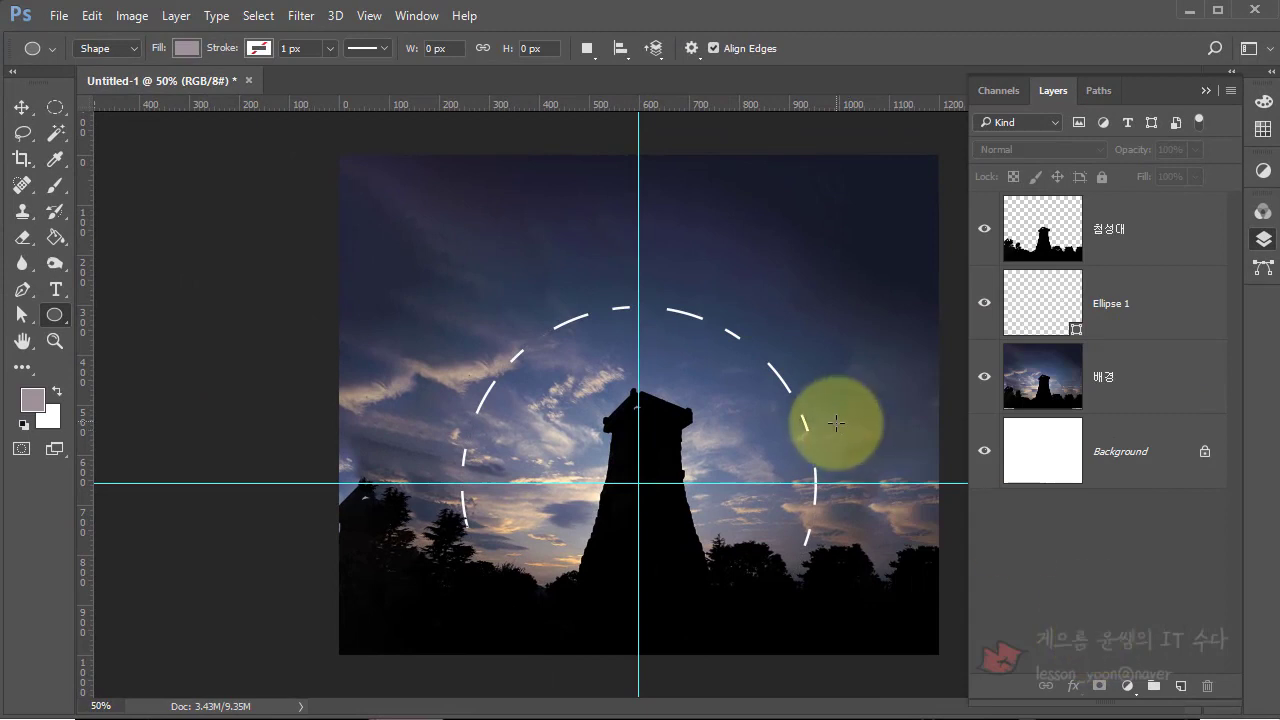
left_click(22, 107)
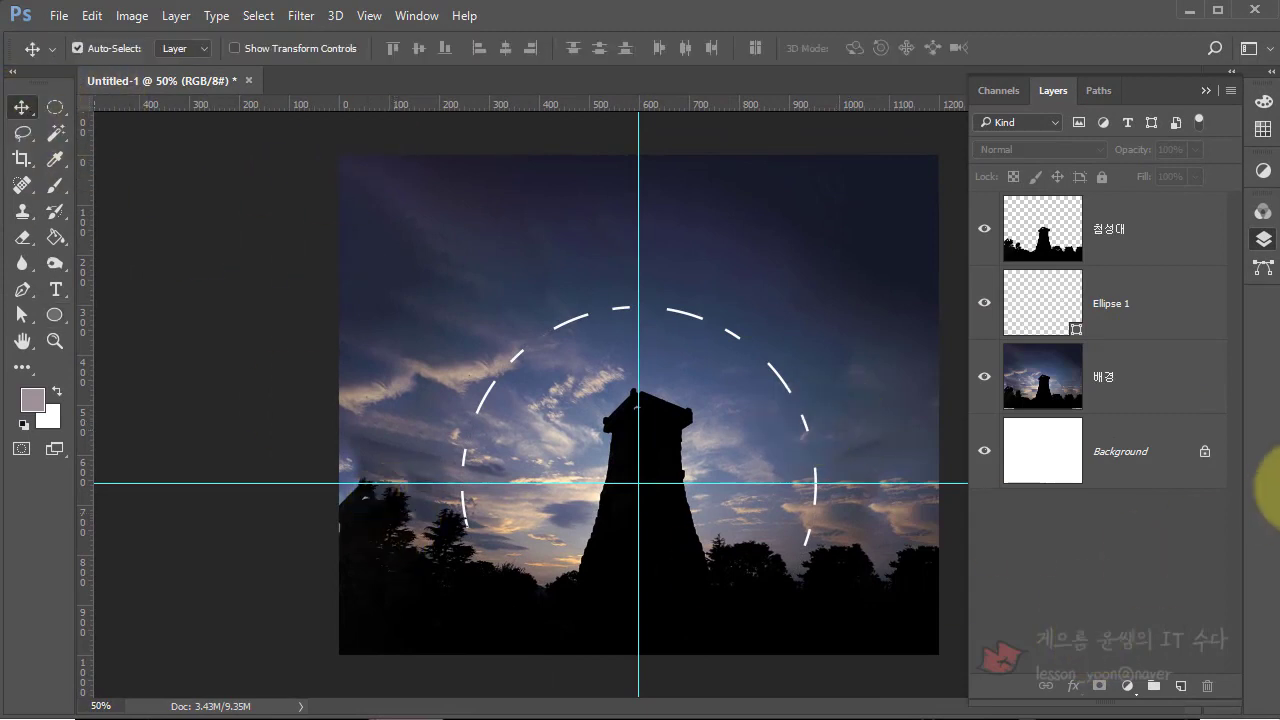
- Apply the dashed line preset to the Ellipse 1 layer's stroke and open its detailed stroke settings
left_click(1133, 300)
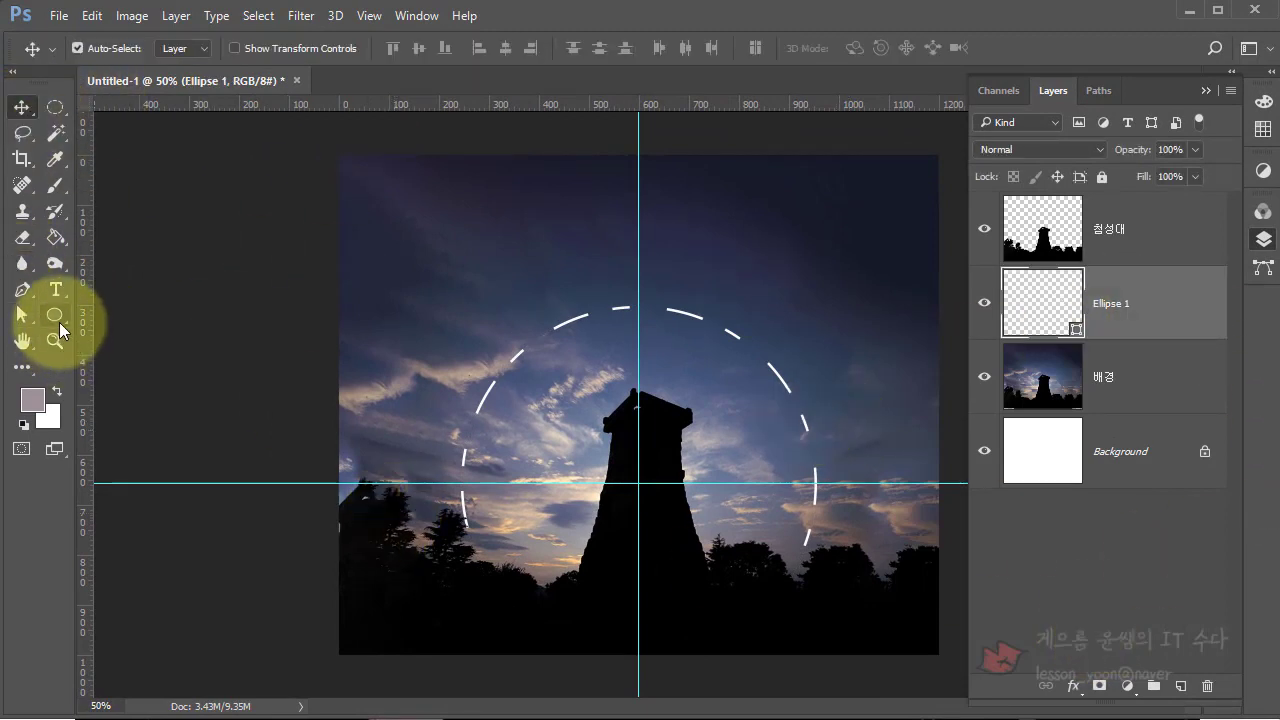
left_click(57, 318)
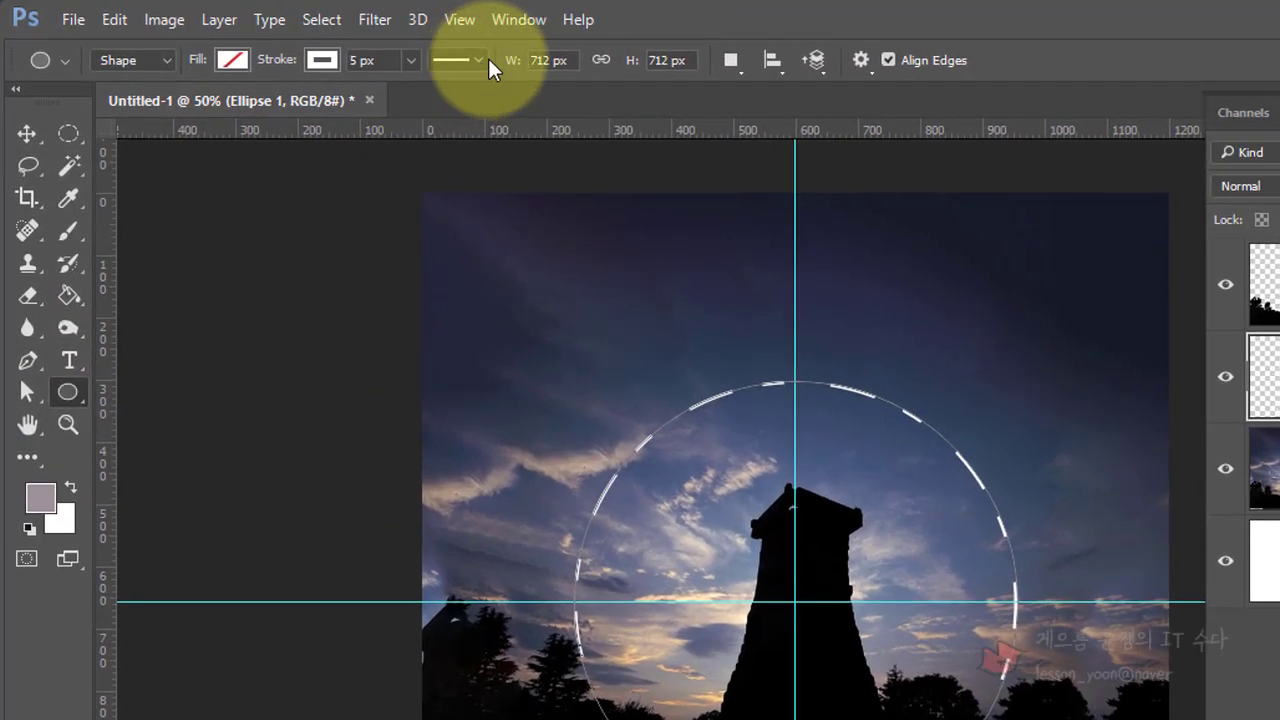
left_click(488, 60)
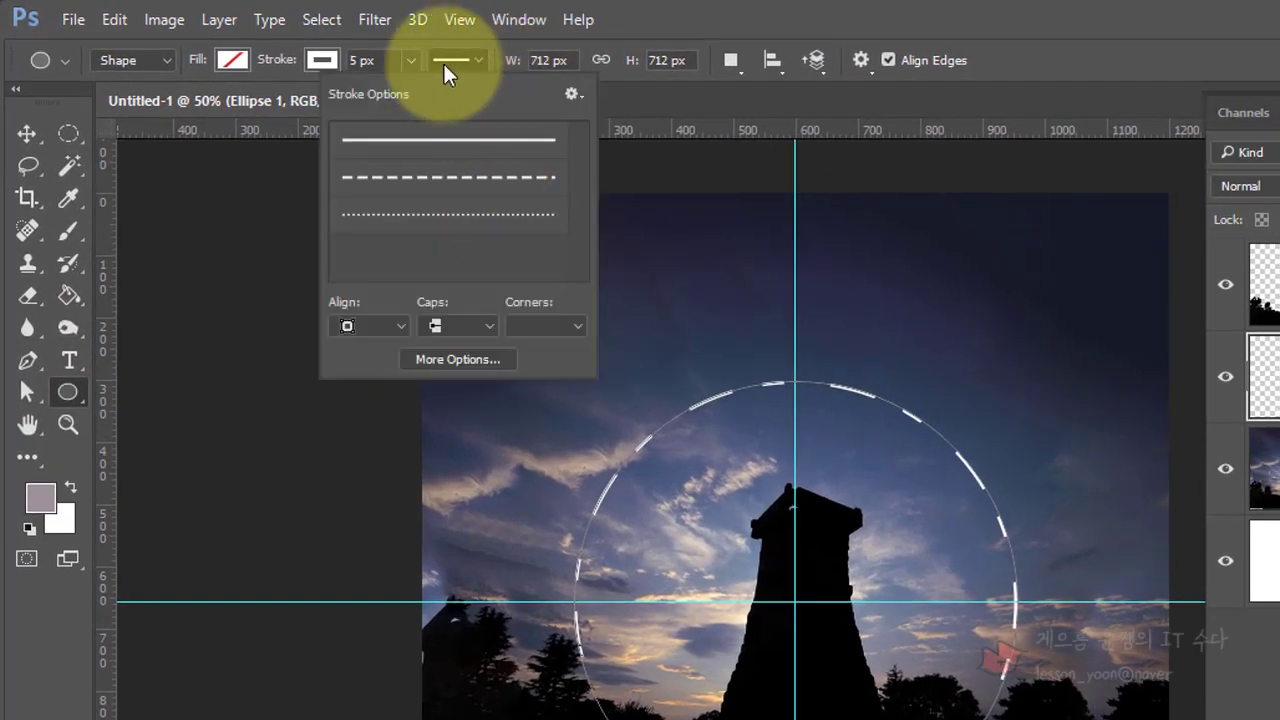
left_click(510, 178)
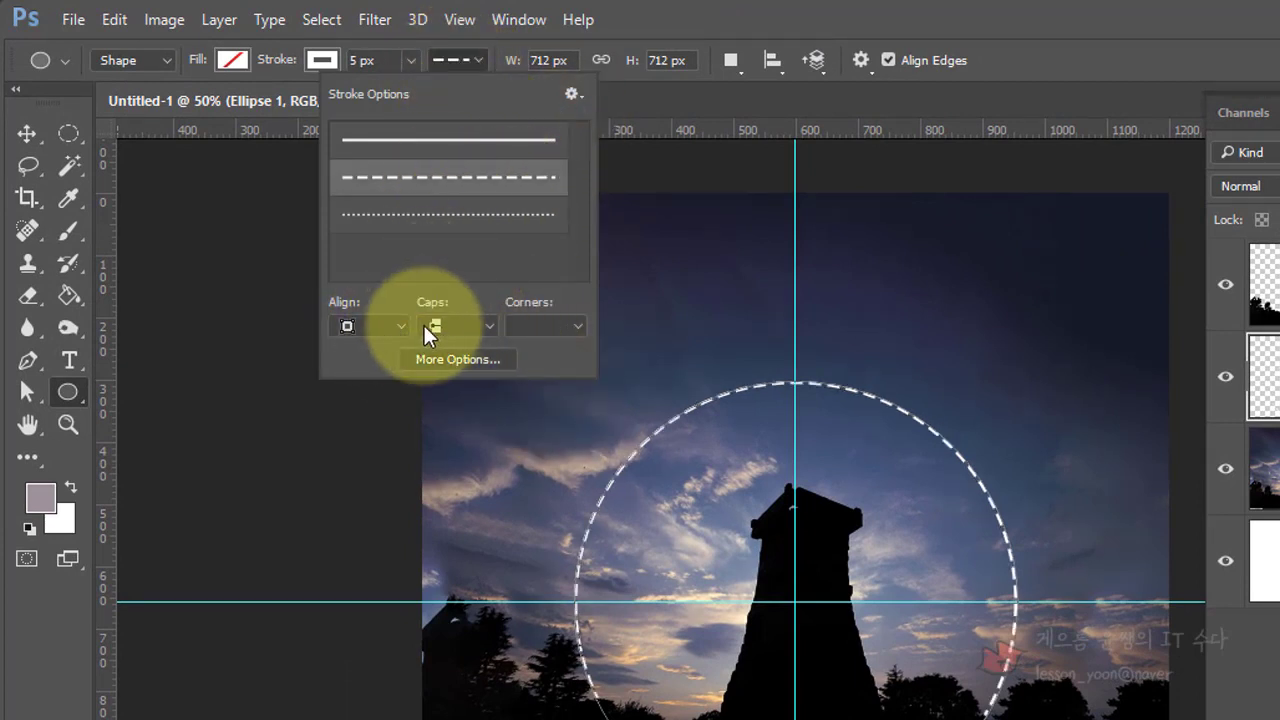
left_click(572, 94)
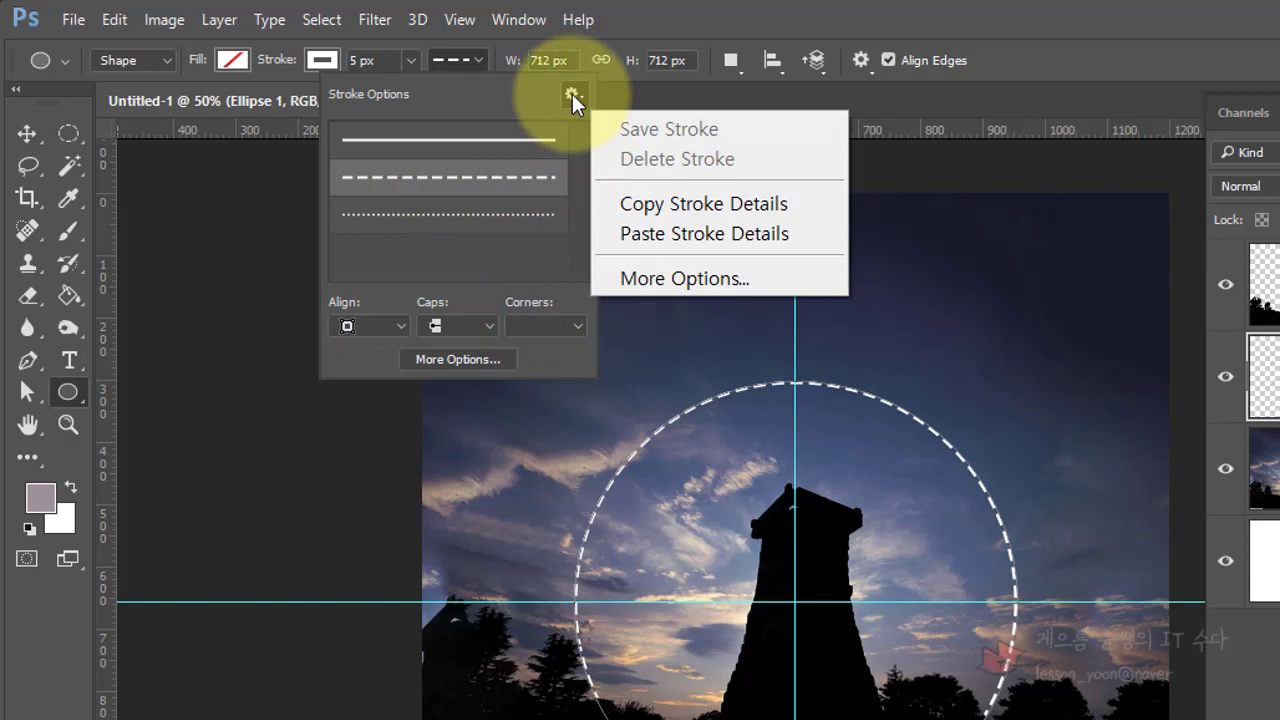
left_click(656, 280)
left_click_drag(1255, 200, 799, 193)
- Define the circle's custom dash pattern as dash 15, gap 10, dash 5 and gap 15
left_click(541, 400)
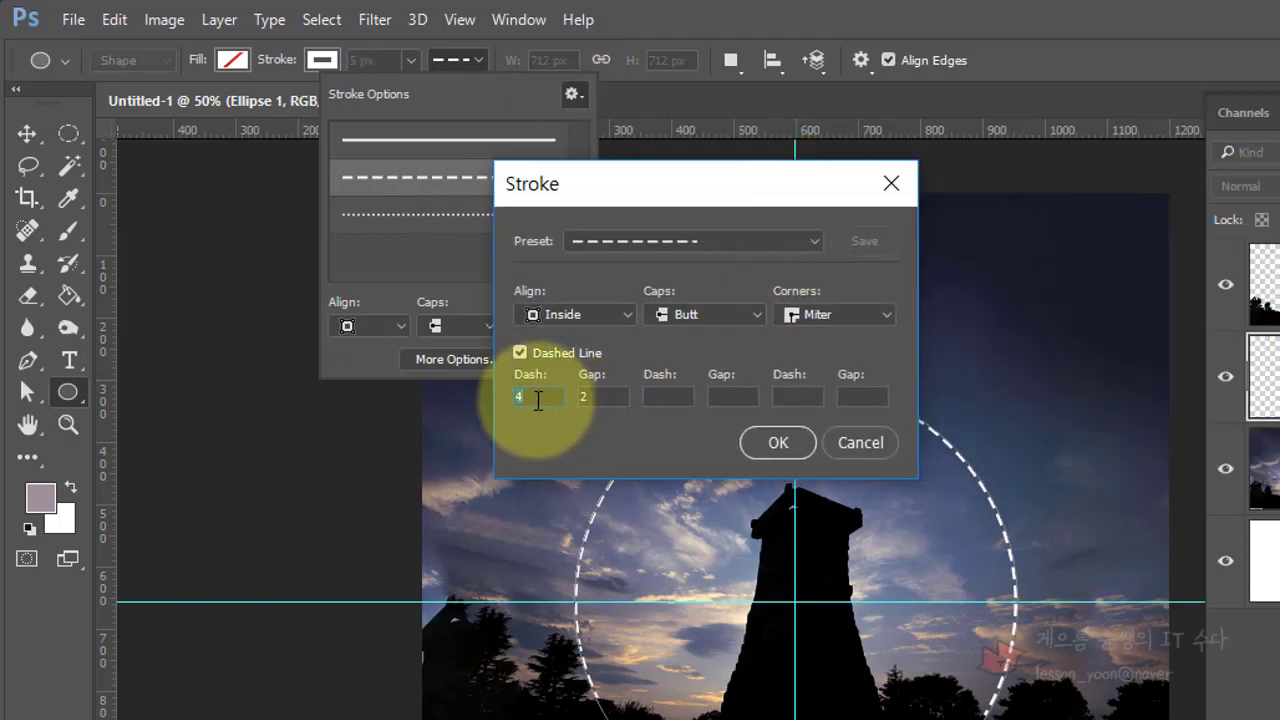
type("1")
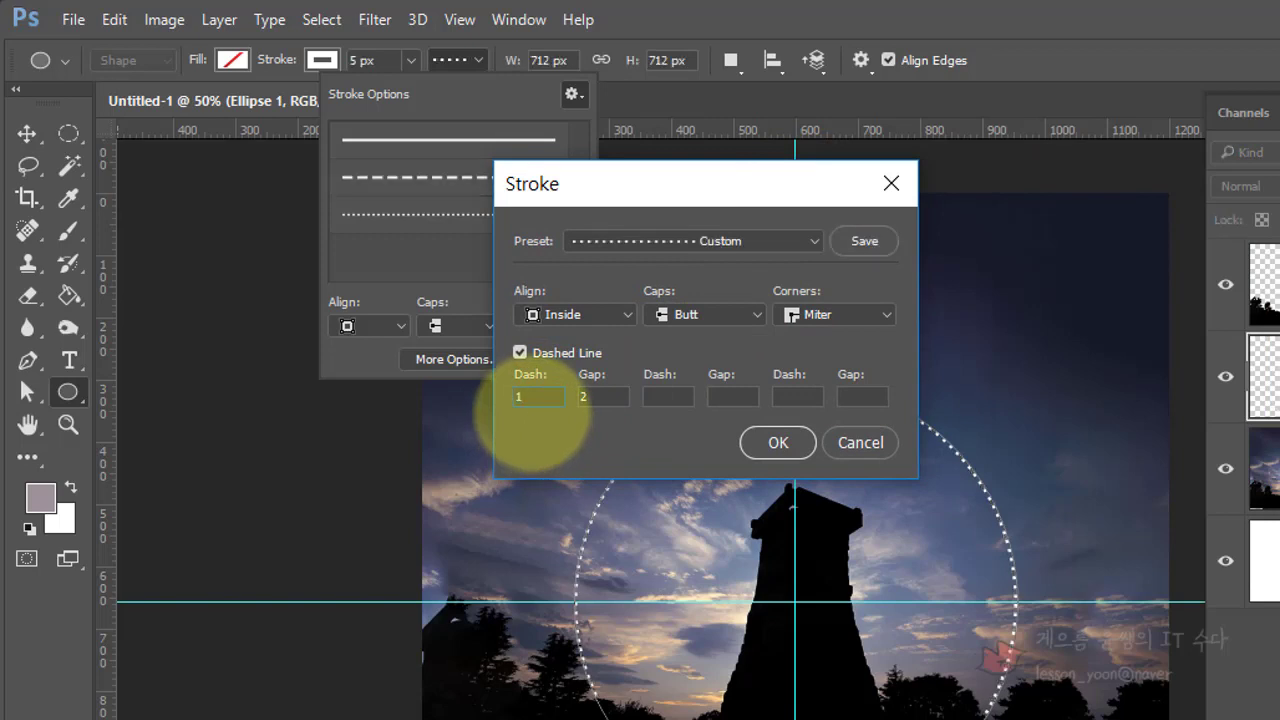
type("5")
key("Tab")
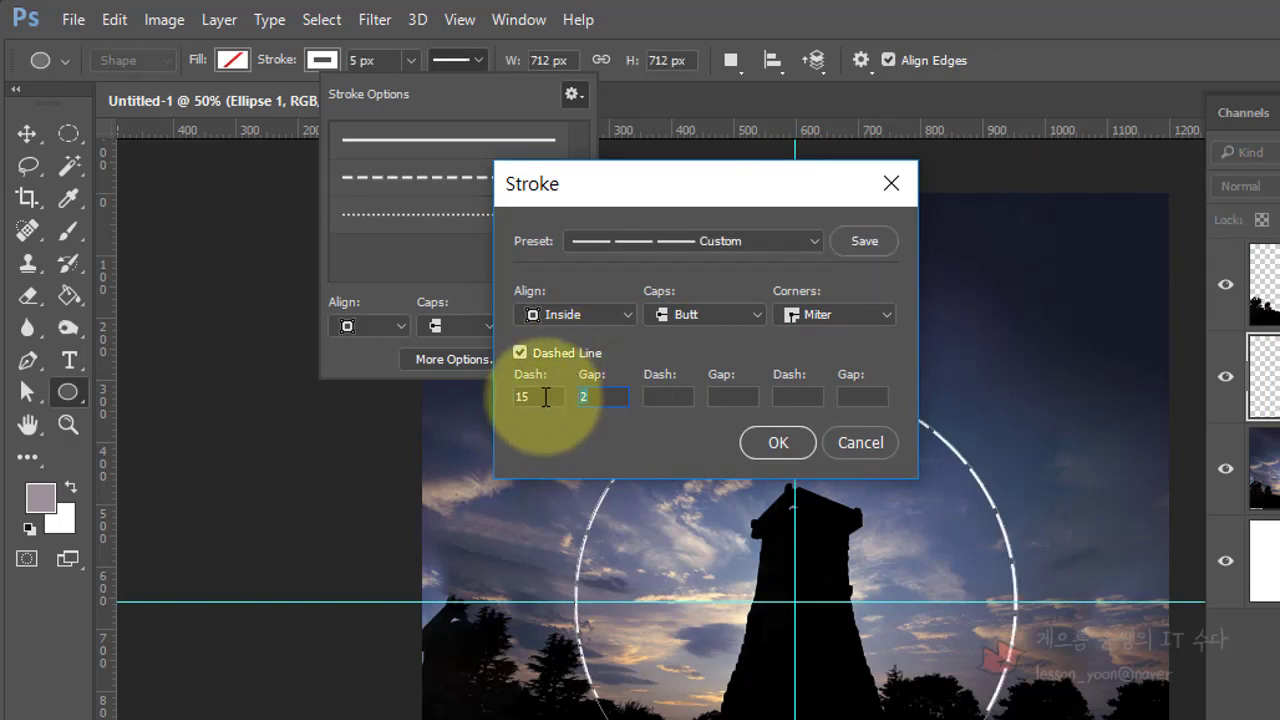
type("10")
left_click(678, 397)
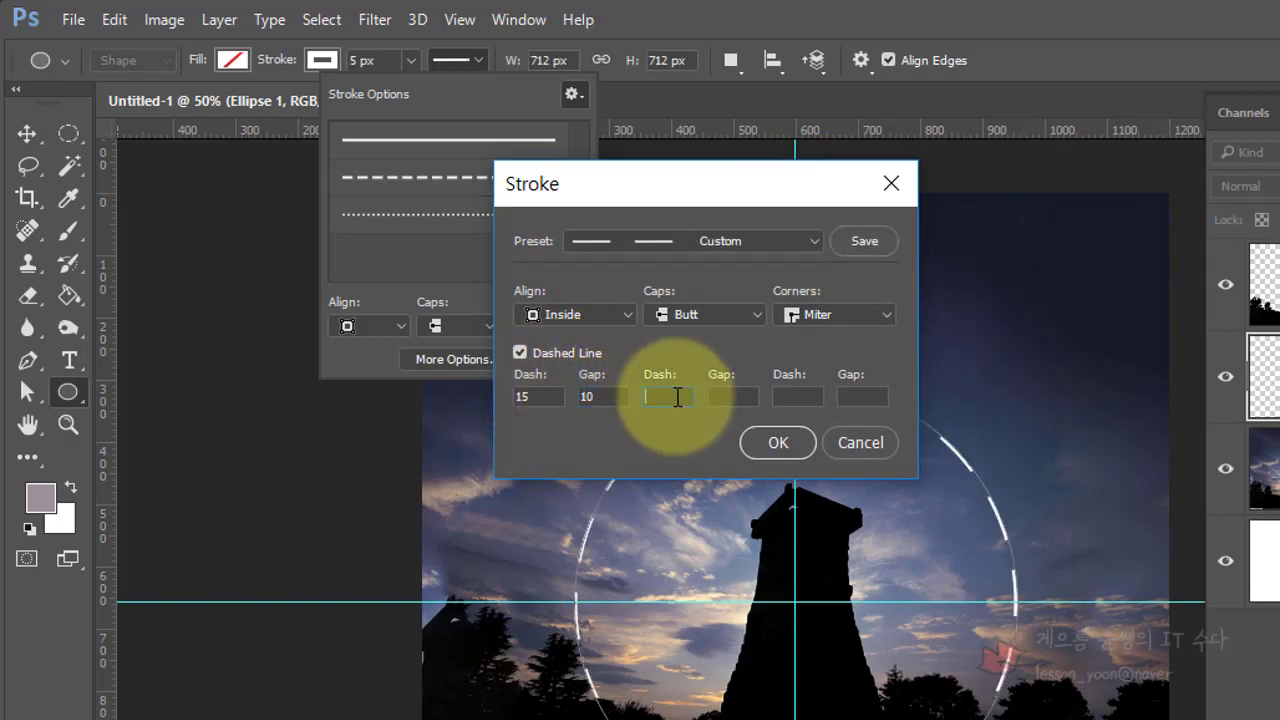
type("5")
left_click(742, 396)
type("115")
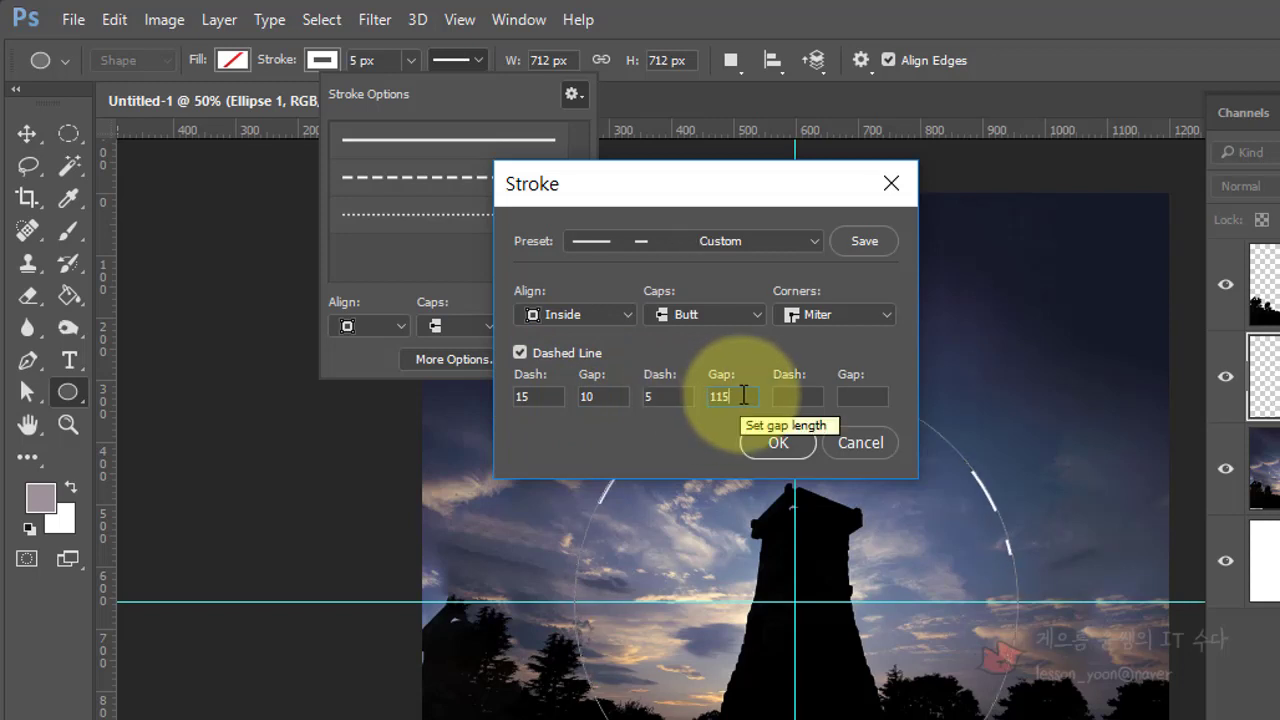
type("0")
- Change the second dash to 10 and the first gap to 15, and accept the circle's stroke settings
double_click(648, 397)
type("10")
mouse_move(866, 190)
left_mouse_down()
mouse_move(1279, 247)
mouse_move(1255, 250)
left_mouse_up()
double_click(1140, 452)
type("15")
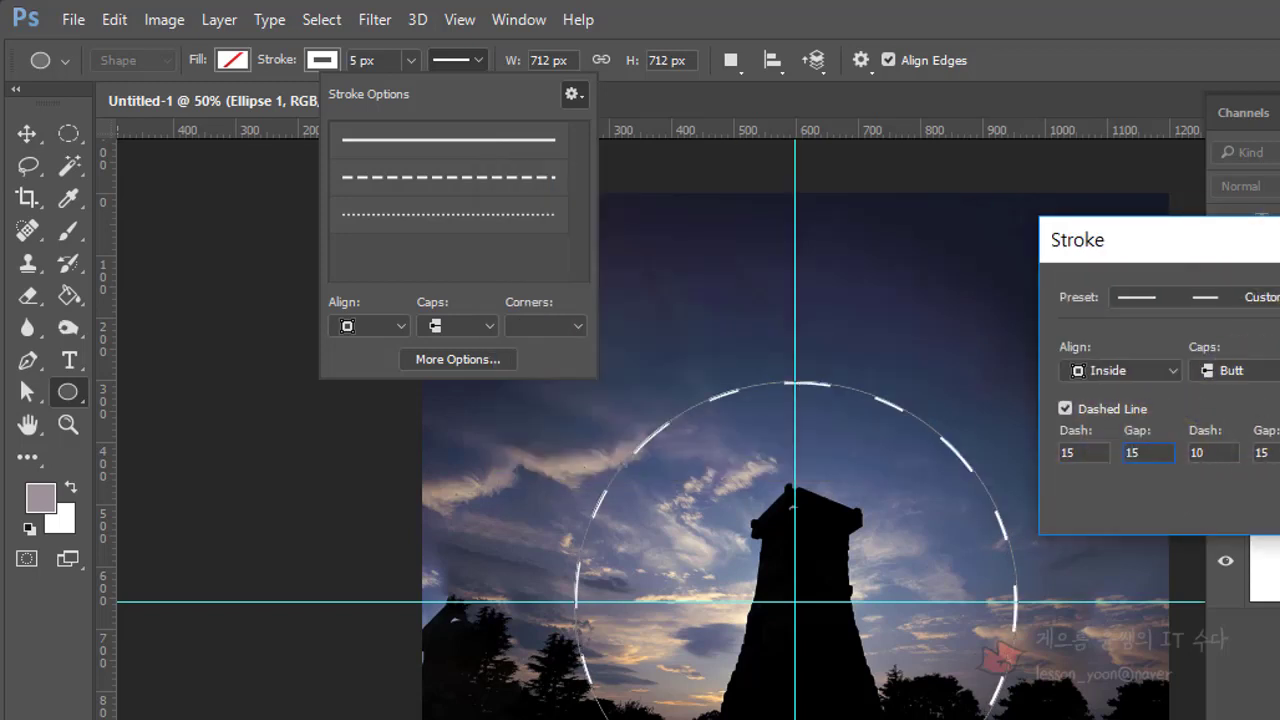
key("Return")
left_click(963, 43)
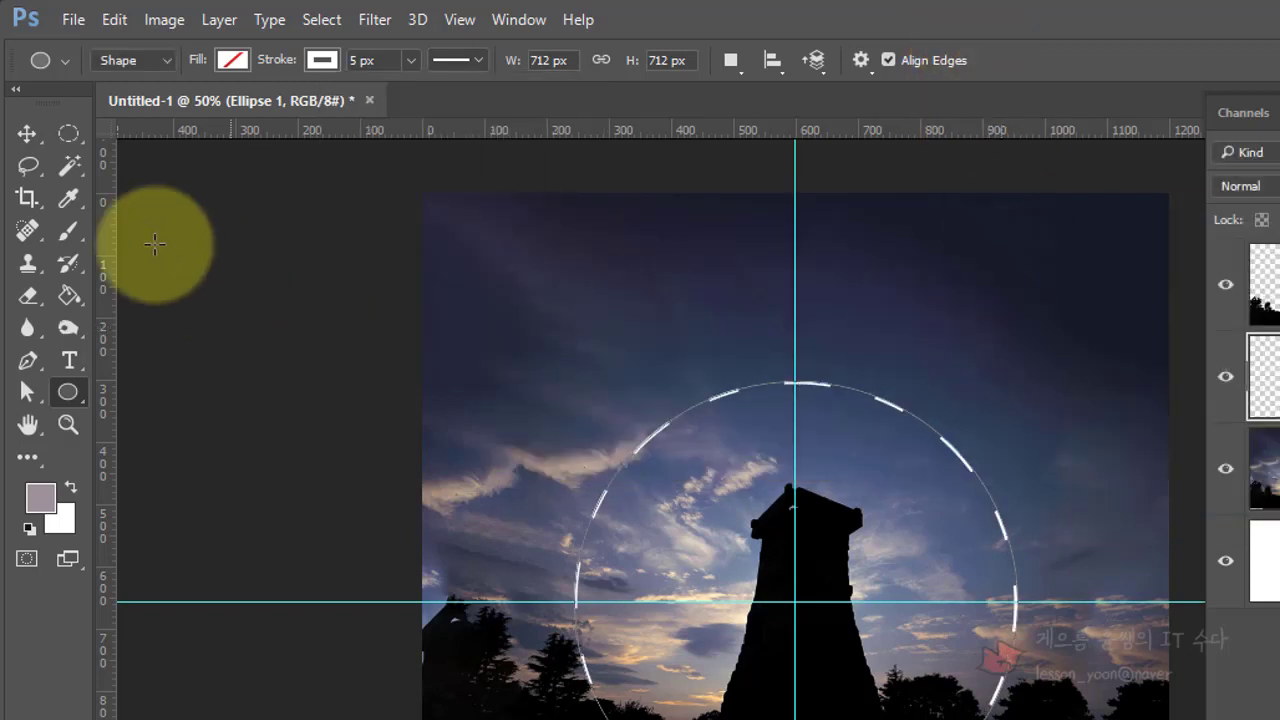
left_click(43, 133)
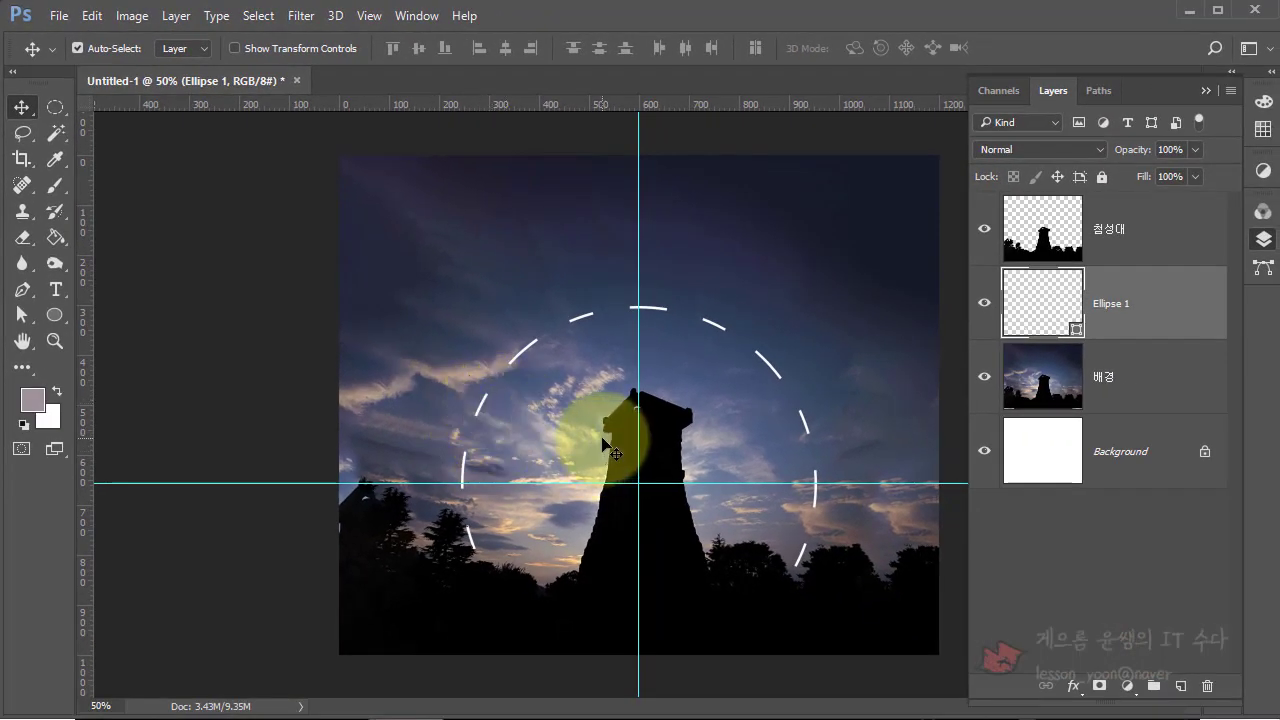
left_click(302, 20)
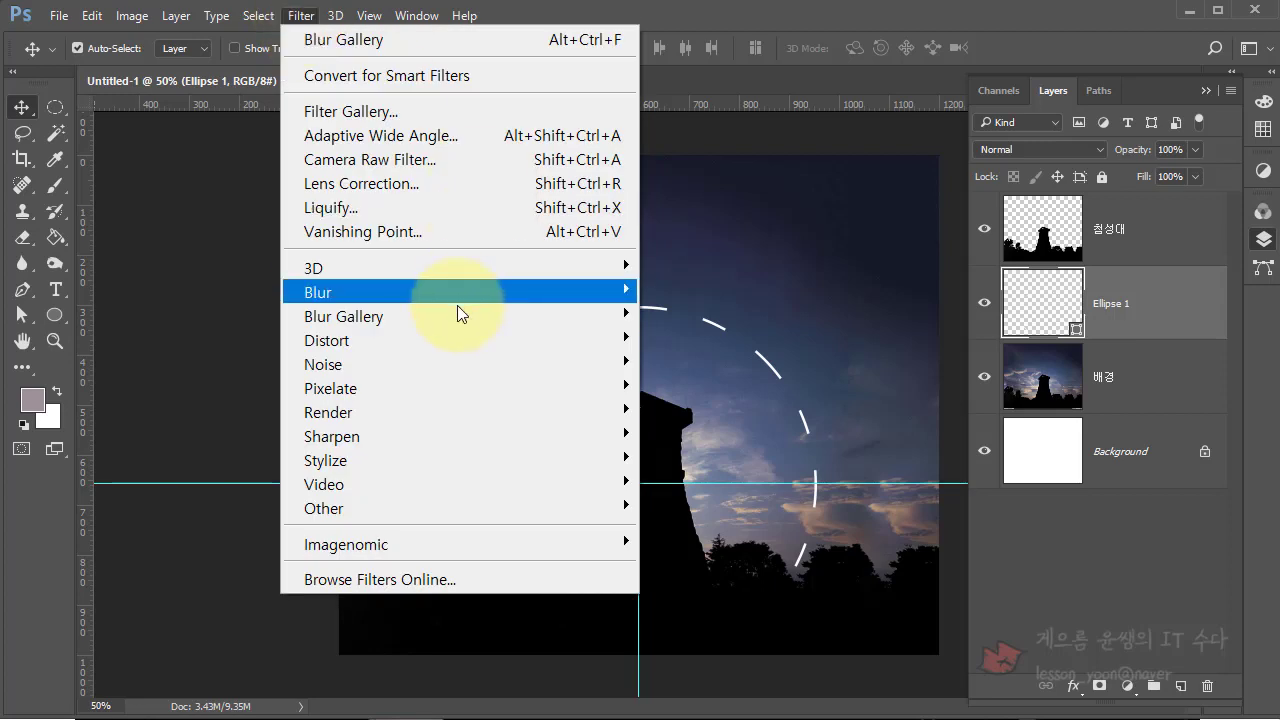
mouse_move(455, 307)
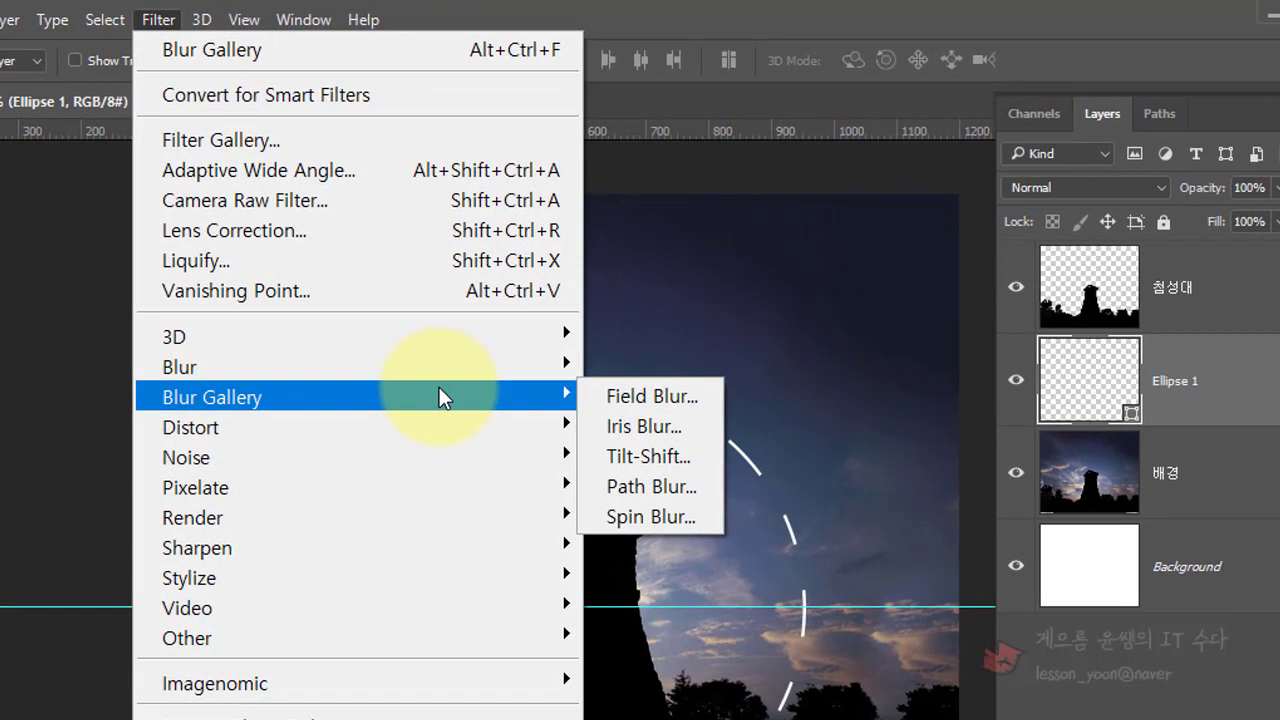
mouse_move(441, 370)
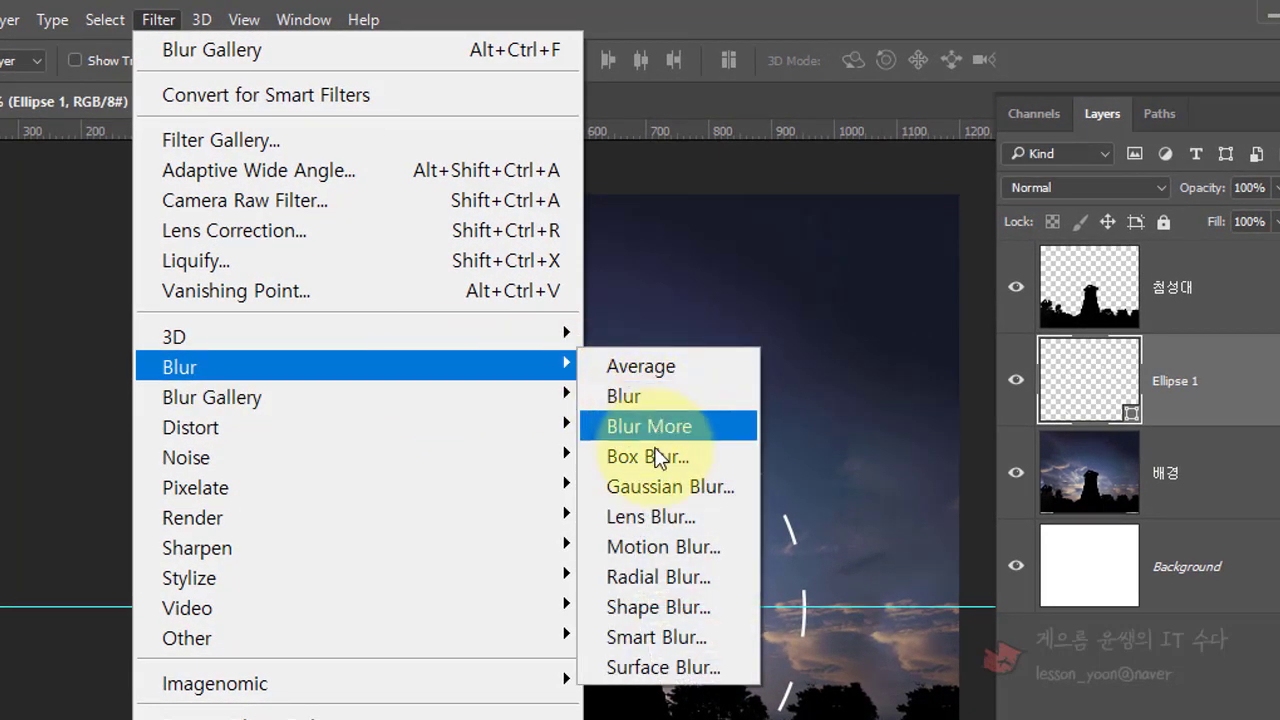
left_click(658, 577)
left_click(857, 431)
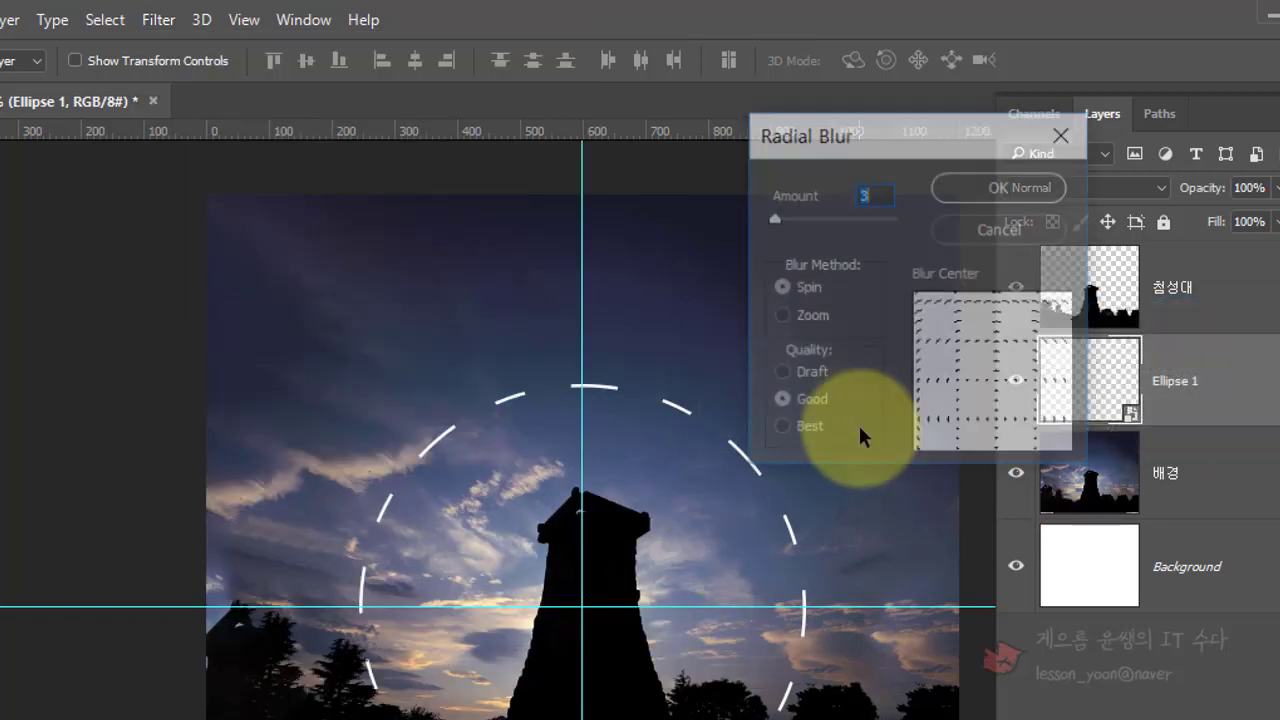
left_click_drag(926, 129, 892, 131)
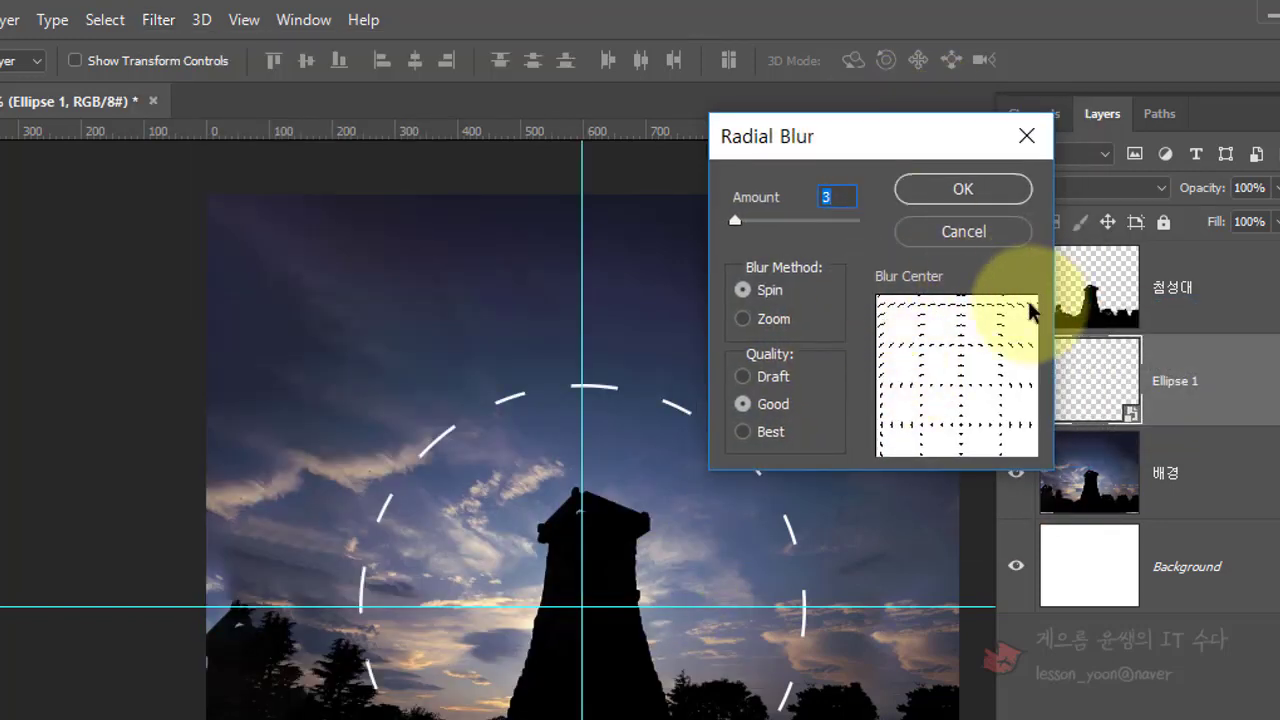
left_click_drag(975, 393, 976, 366)
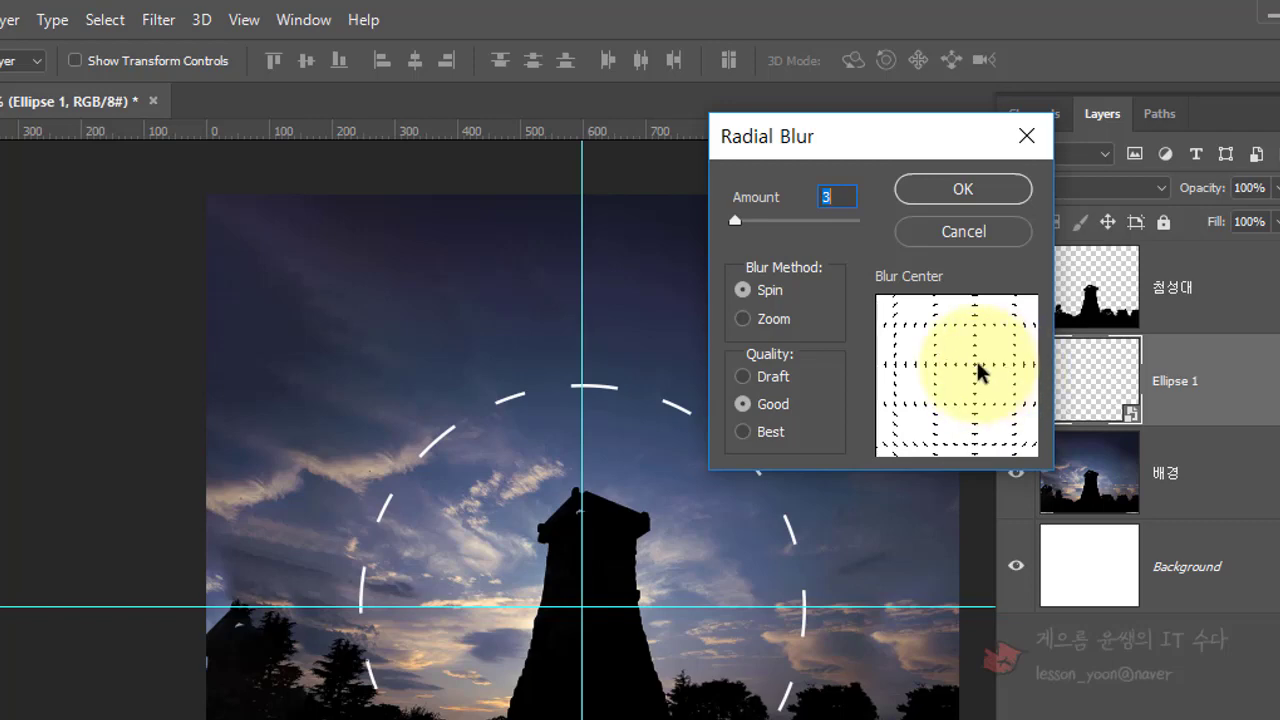
left_click(960, 238)
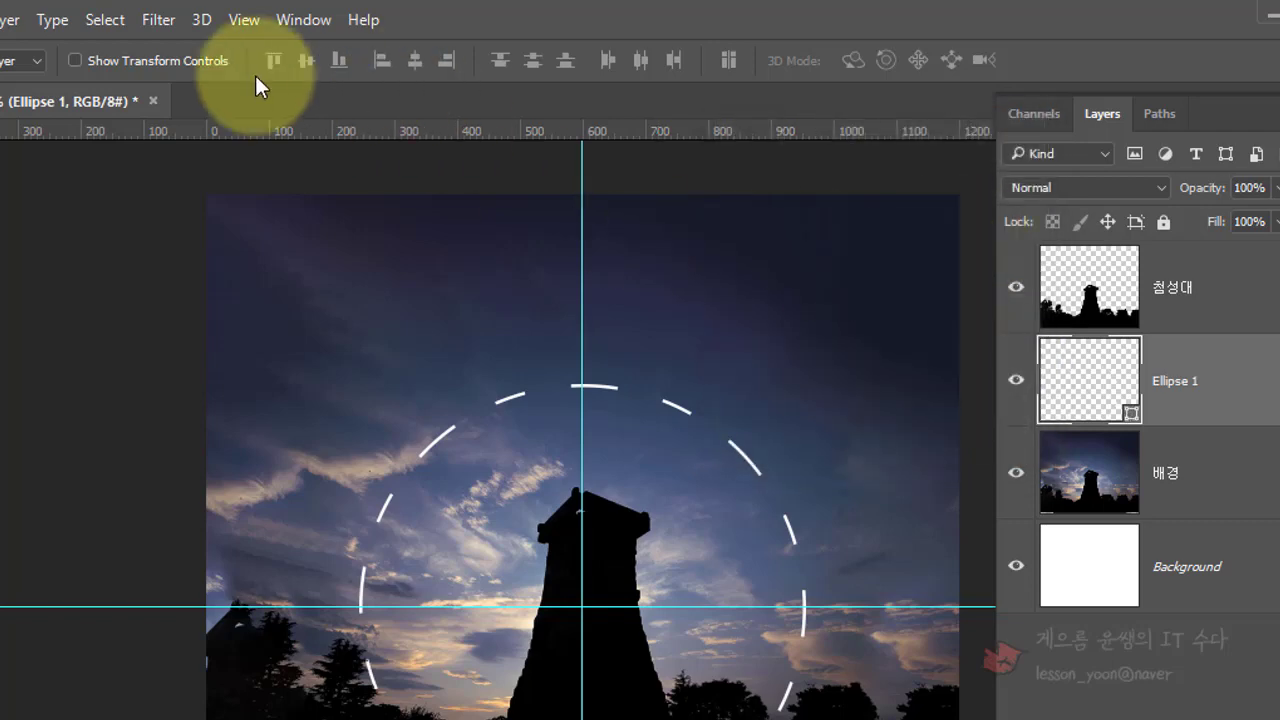
- Start a Spin Blur from the Blur Gallery on the Ellipse 1 layer, converting the shape to a smart object
left_click(144, 20)
mouse_move(290, 405)
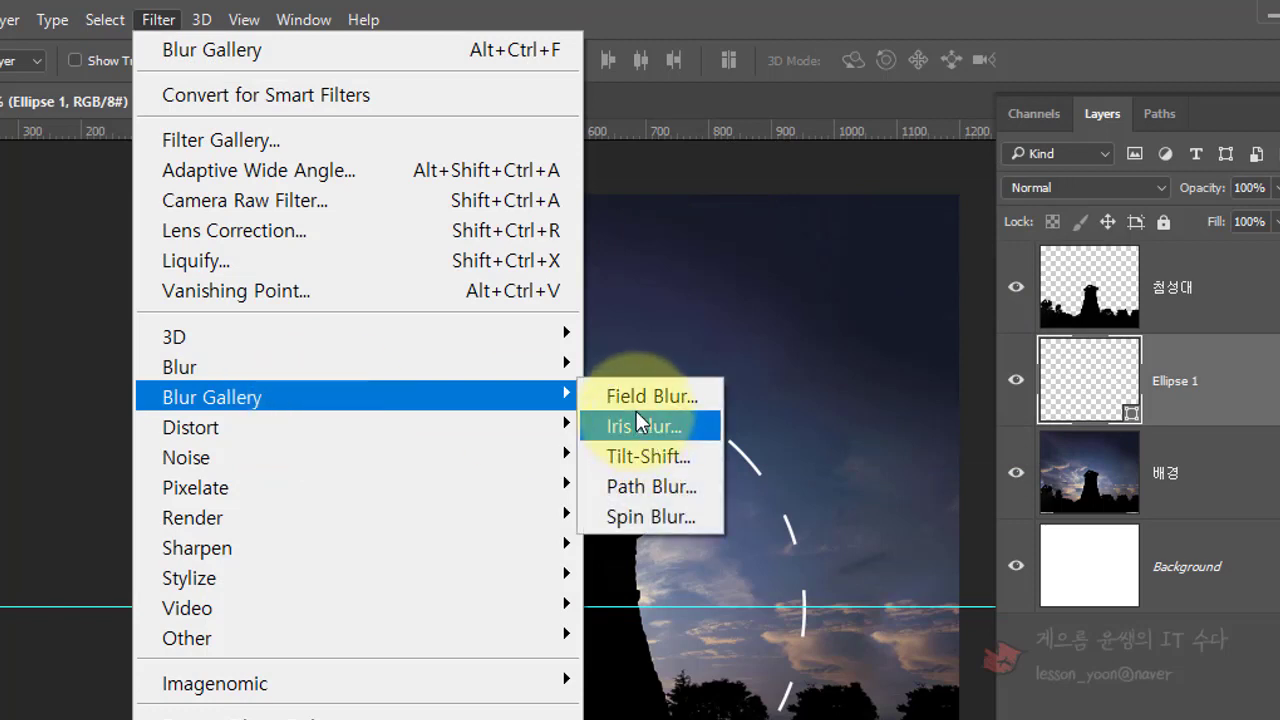
left_click(624, 521)
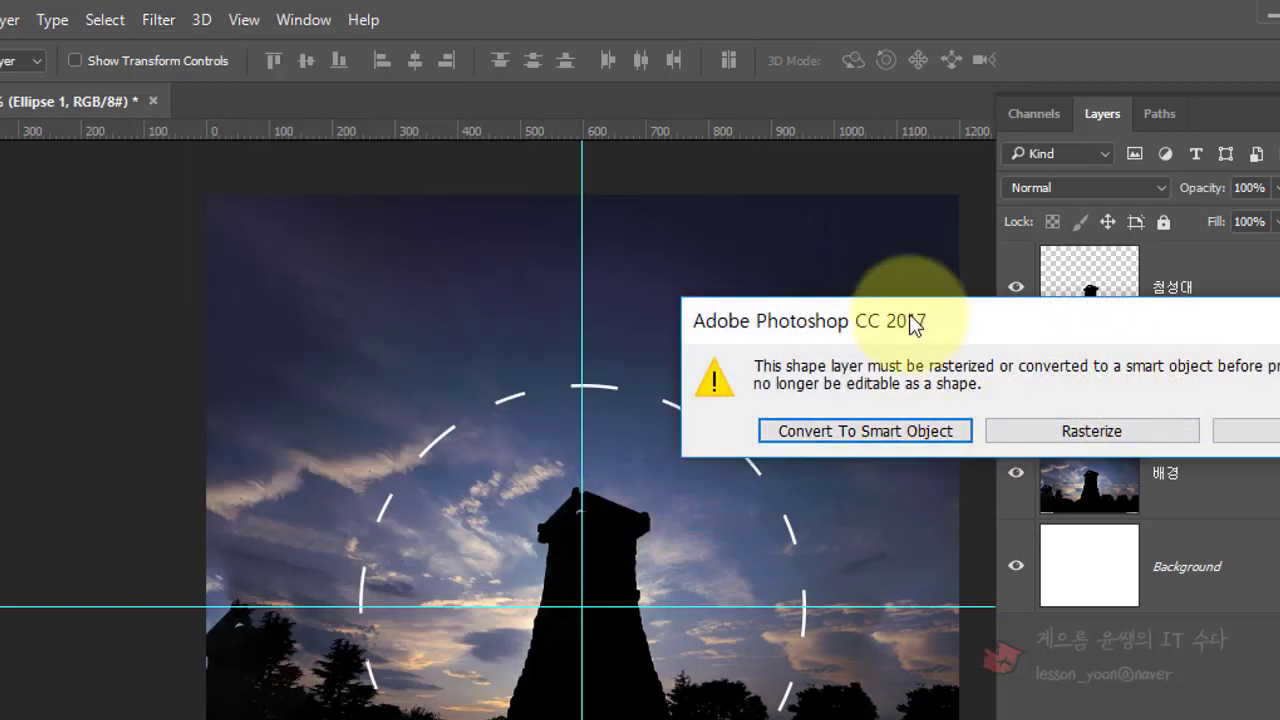
left_click_drag(643, 234, 553, 225)
left_click_drag(434, 222, 289, 200)
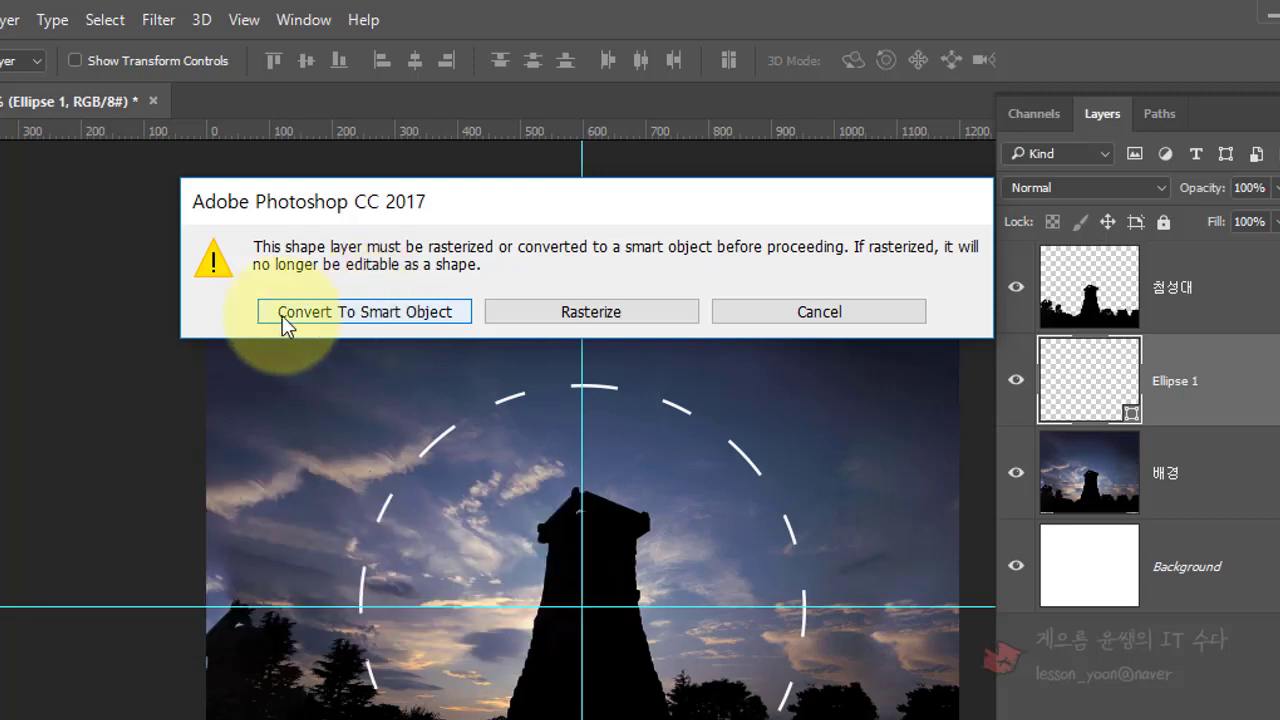
left_click(366, 319)
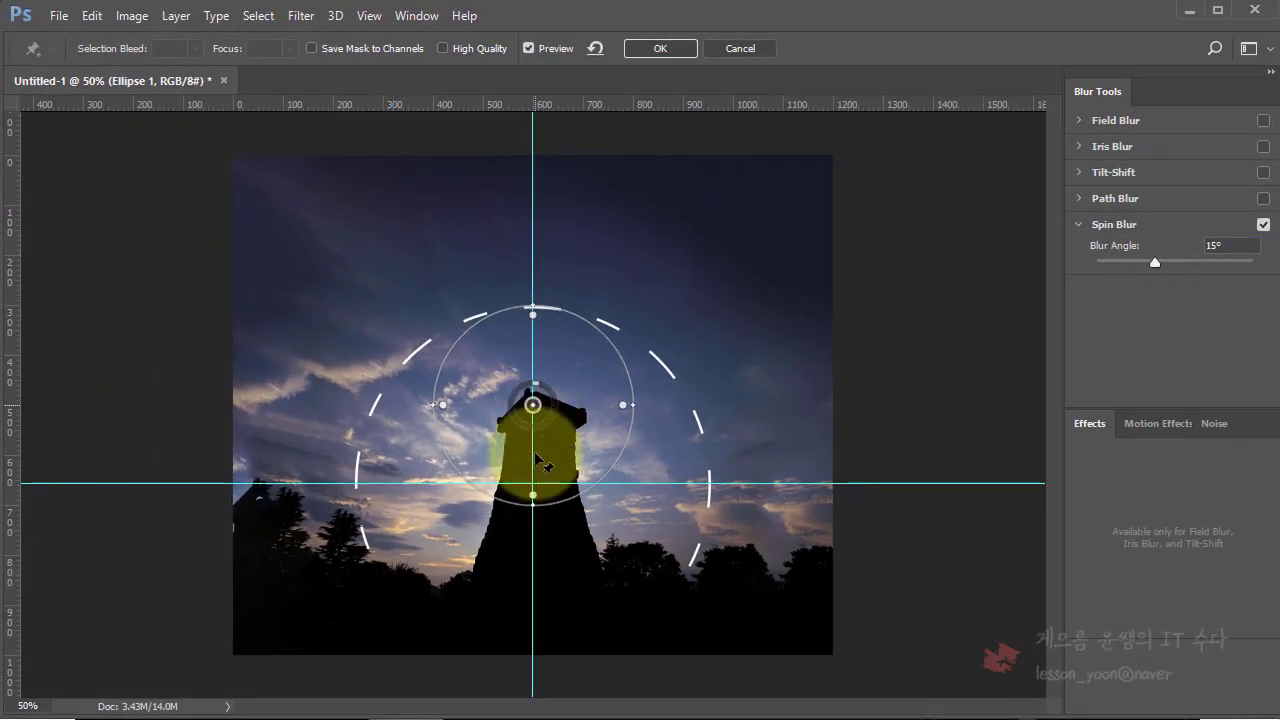
- Center the spin blur on the guide intersection and enlarge its ring to enclose the dashed circle
left_click_drag(537, 458, 540, 487)
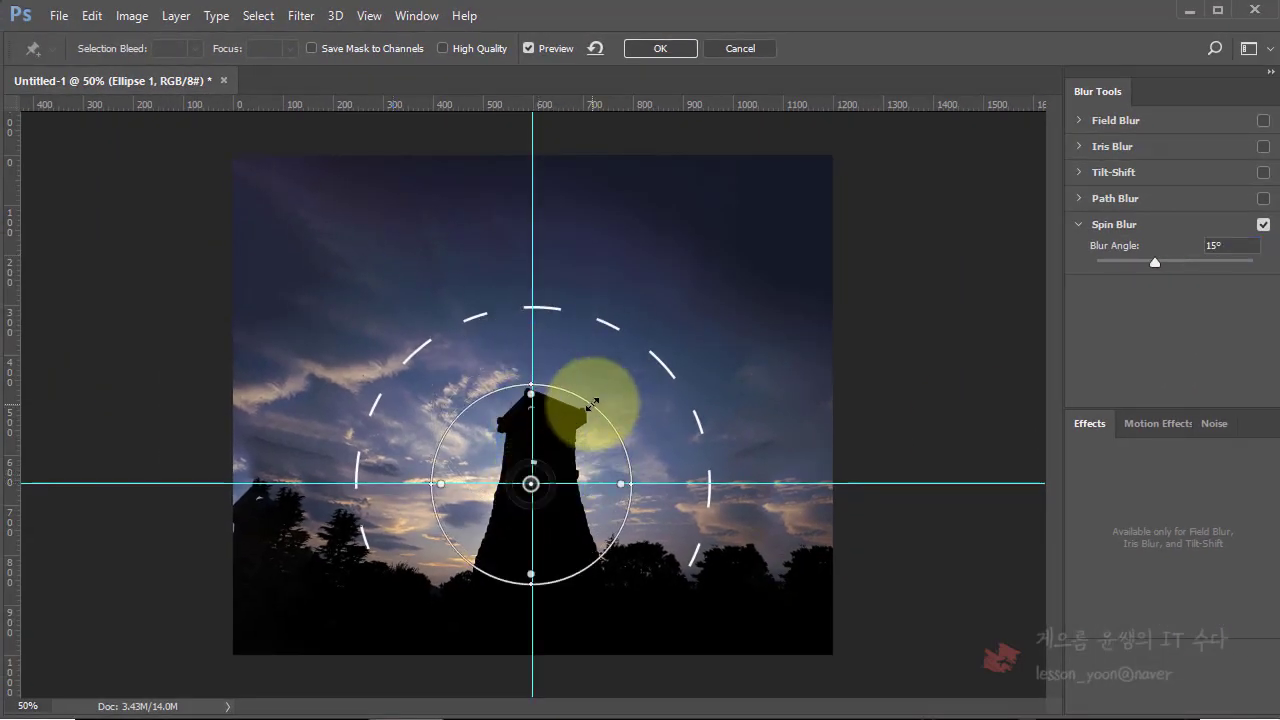
left_click_drag(641, 384, 694, 400)
left_click(513, 484)
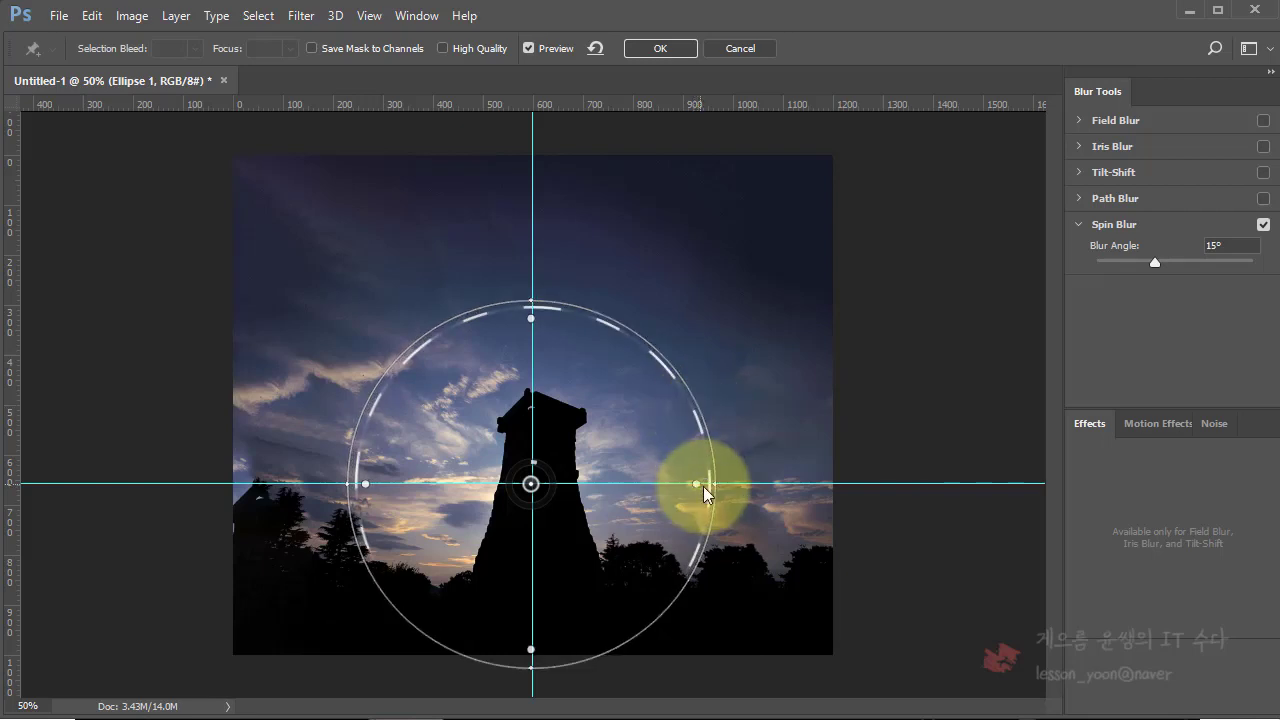
- Widen the spin blur ring slightly further beyond the dashed circle and apply the blur with a 7° blur angle
left_click_drag(1156, 262, 1175, 262)
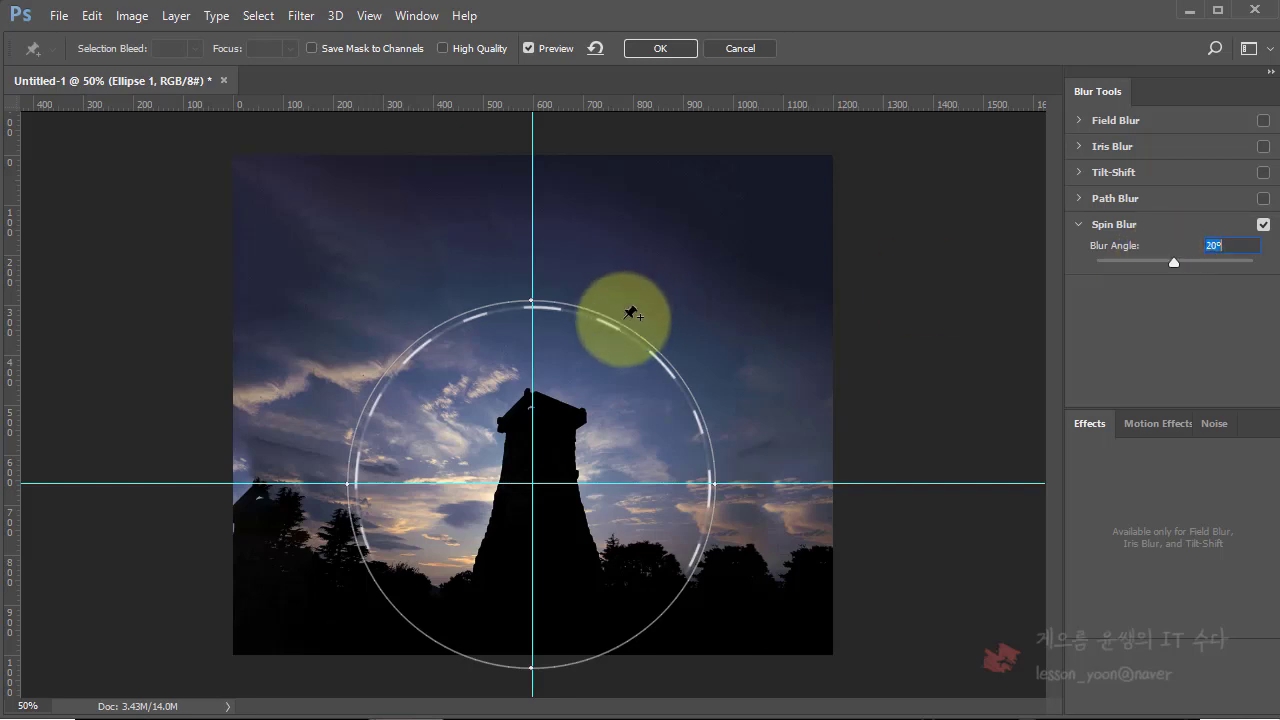
left_click_drag(637, 317, 631, 320)
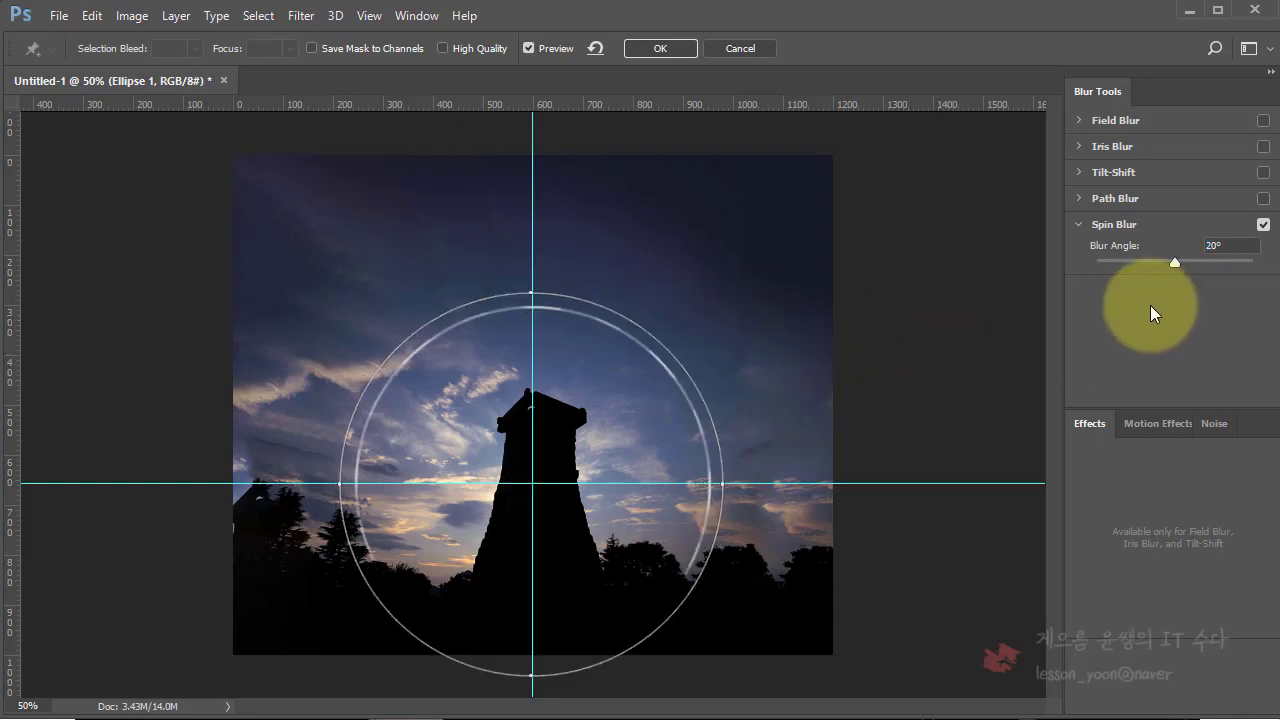
left_click(1156, 263)
left_click_drag(1156, 266, 1120, 262)
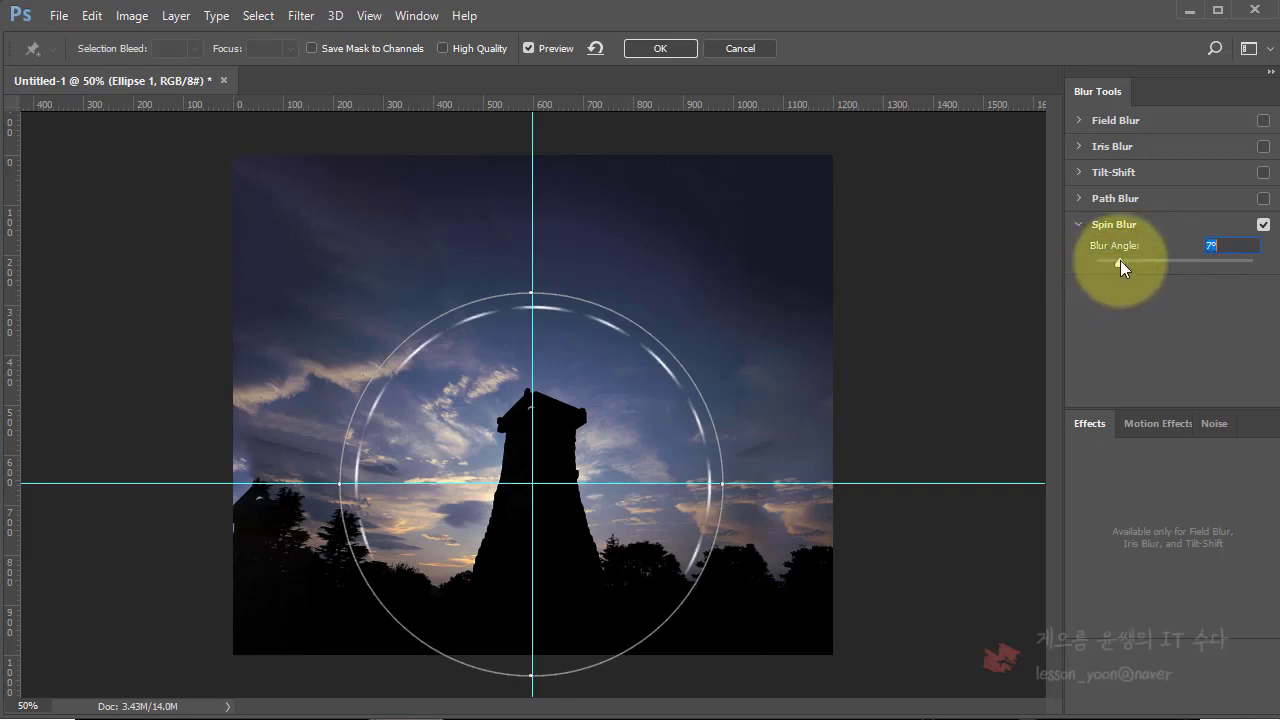
left_click(656, 50)
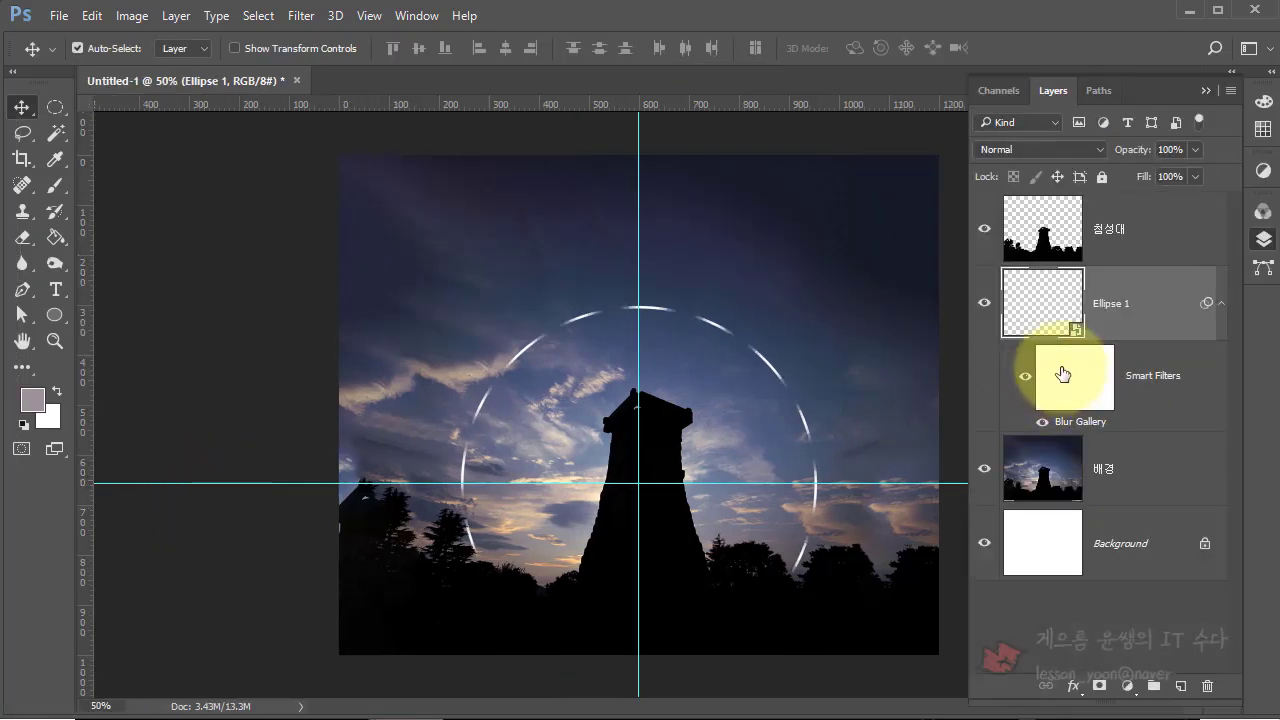
- Duplicate the Ellipse 1 layer, scale the copy to about 111.5% around the guide intersection, and rotate it about -6.8°
key("ctrl+j")
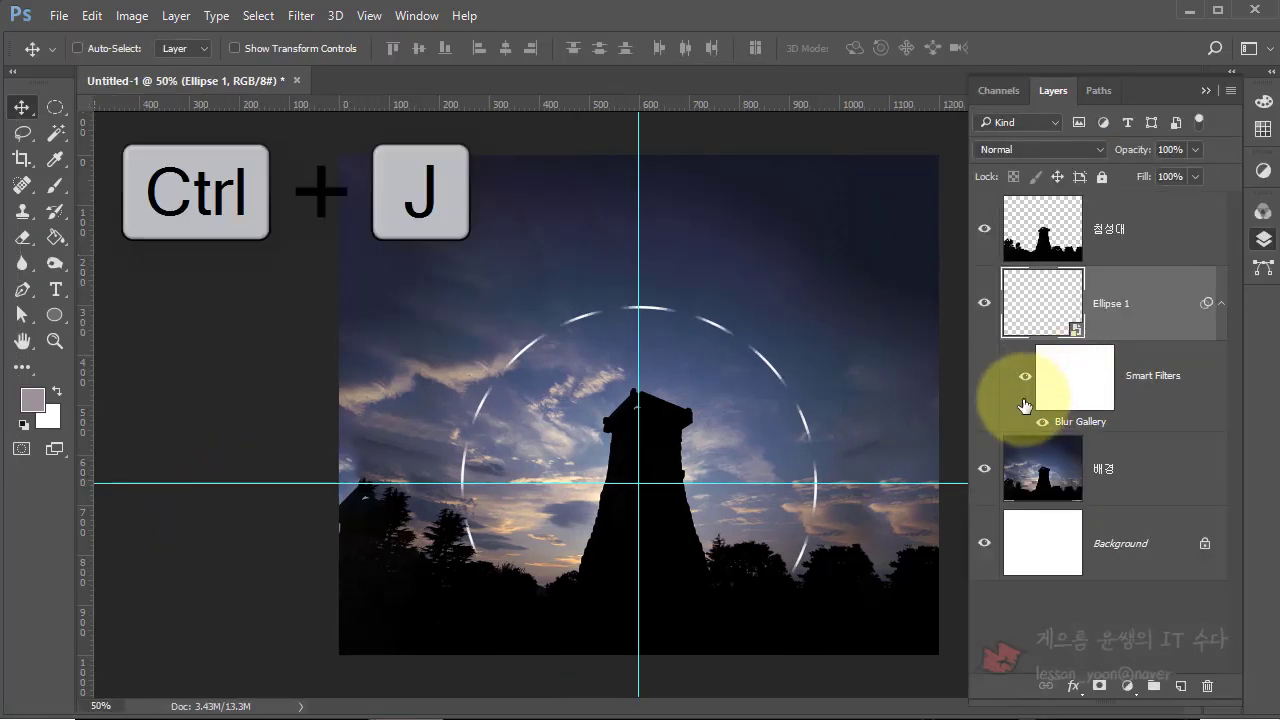
key("ctrl+j")
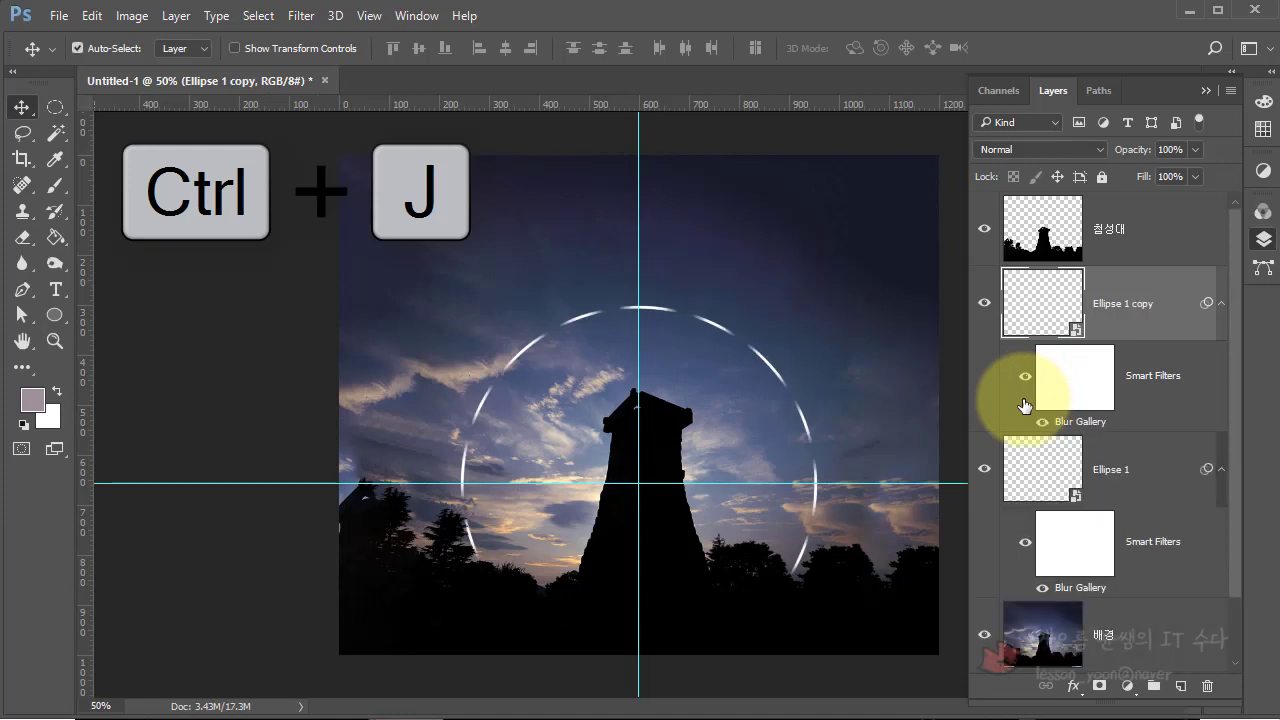
key("ctrl")
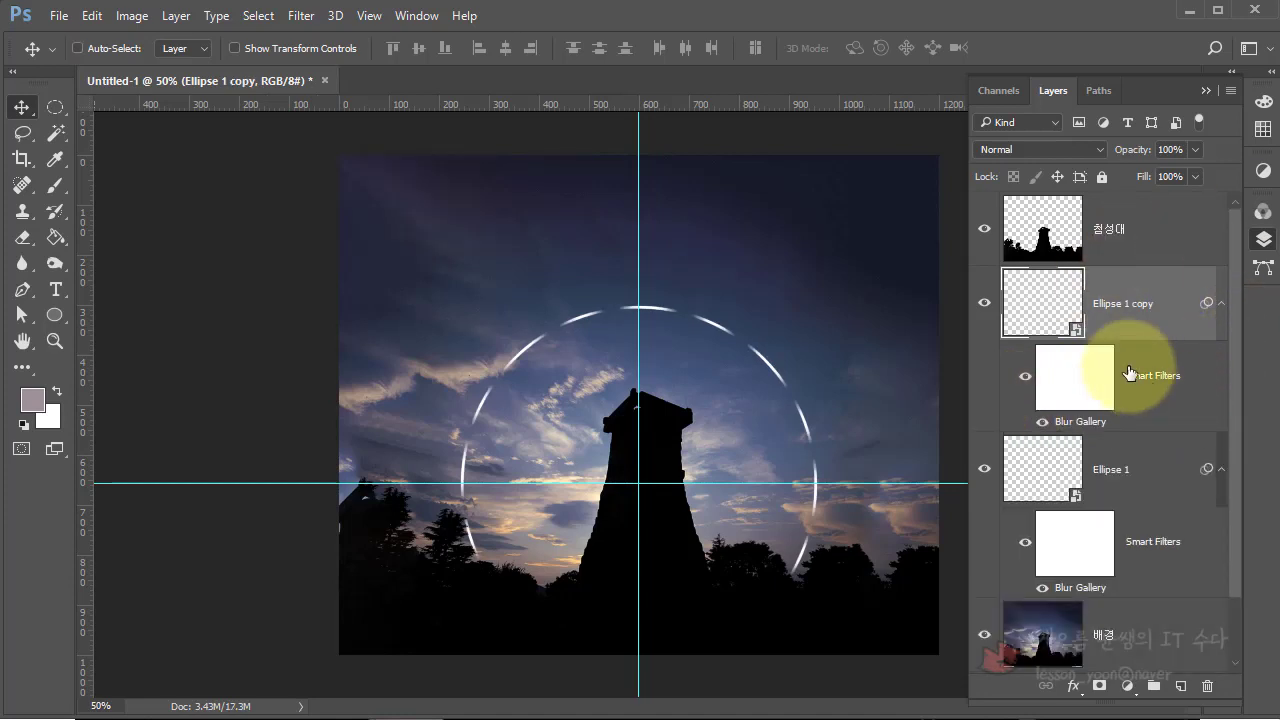
key("ctrl+t")
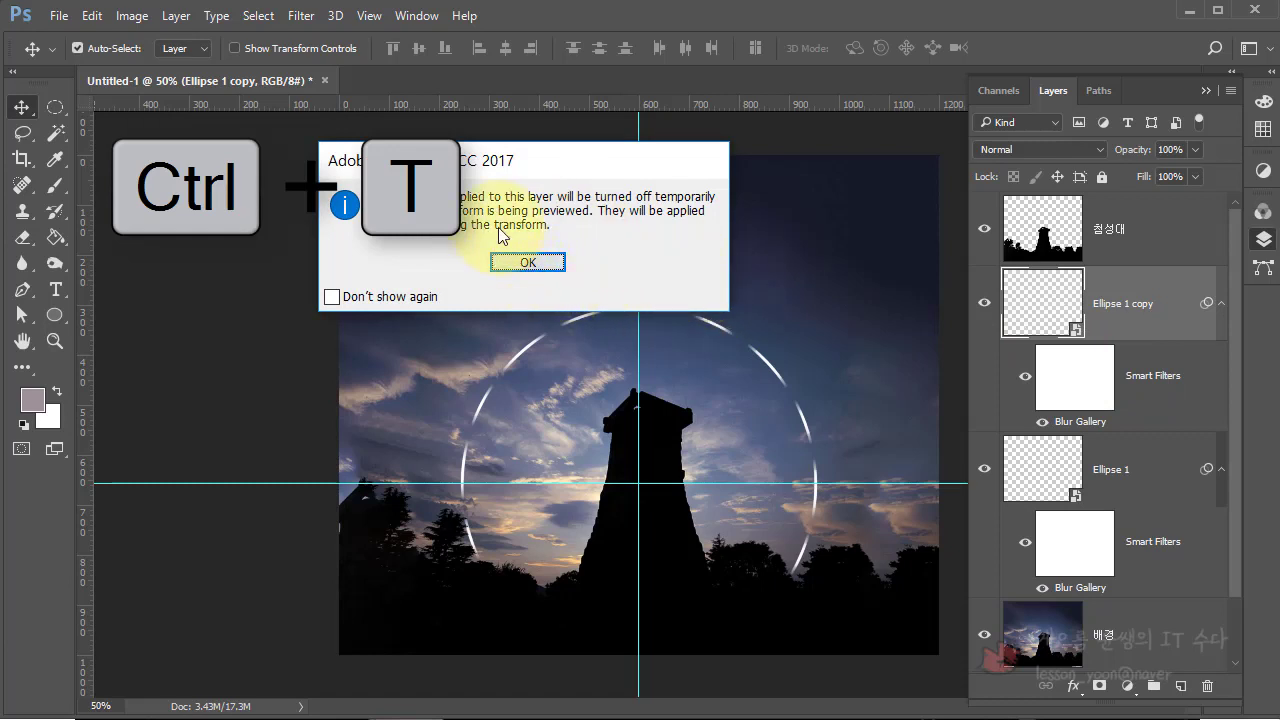
left_click(527, 263)
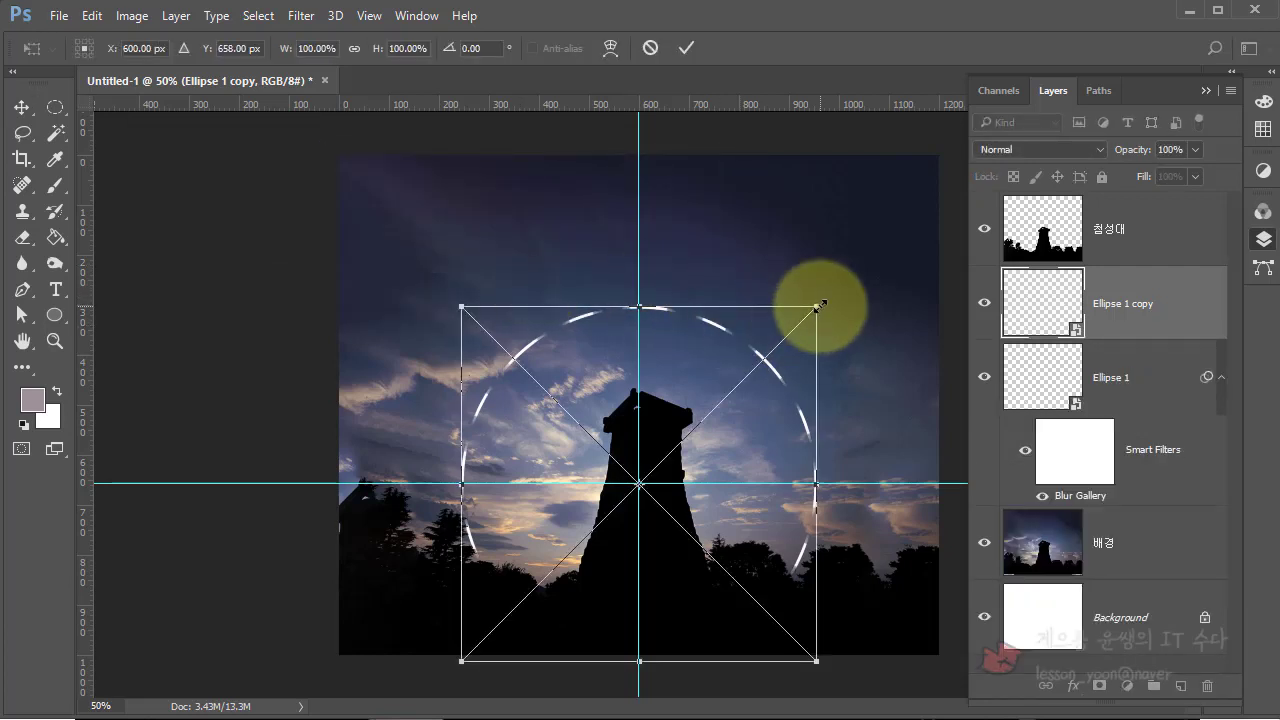
left_click_drag(817, 305, 838, 262)
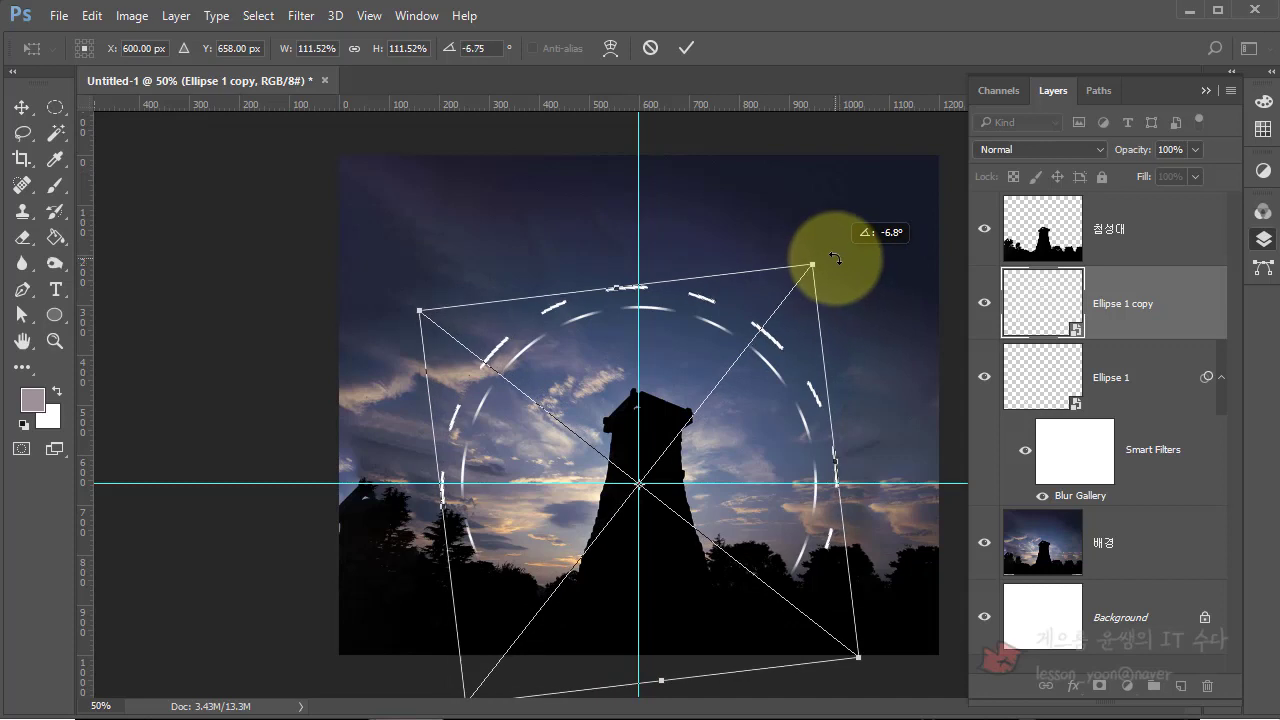
key("Return")
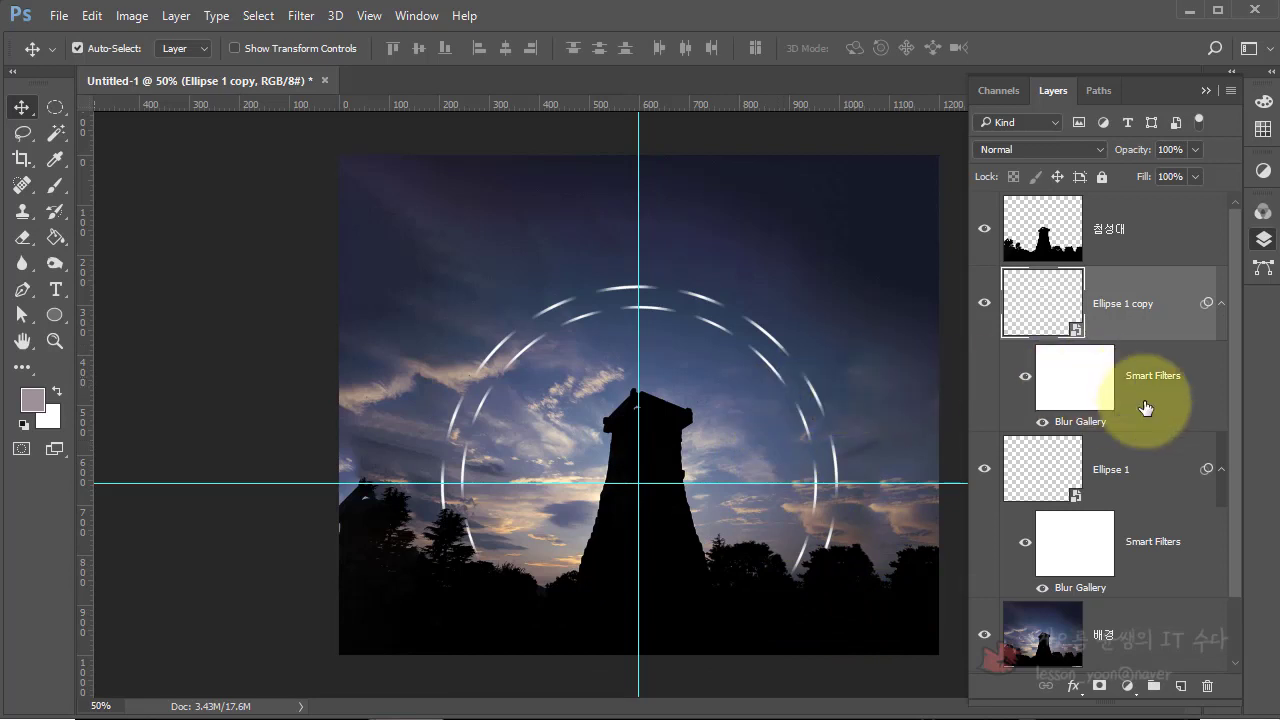
- Duplicate both ellipse layers together and enlarge the copies to about 123% around the guide intersection
left_click(1130, 452, "ctrl")
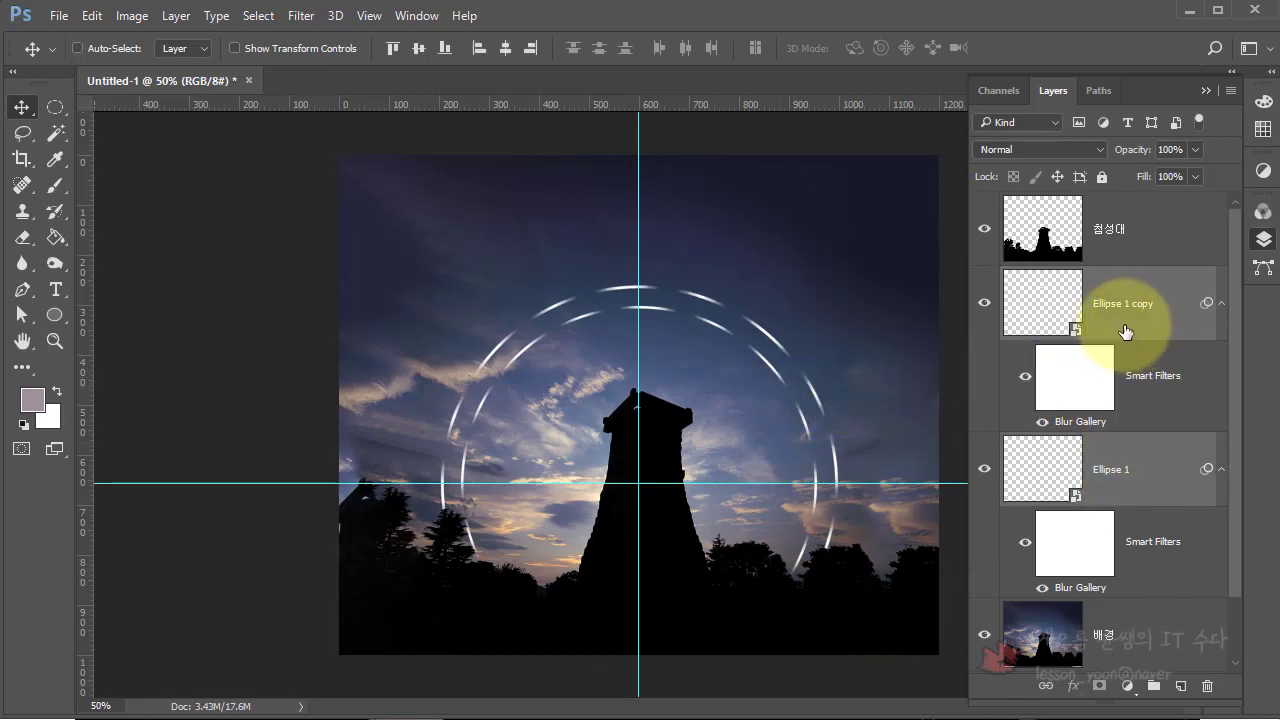
key("ctrl+j")
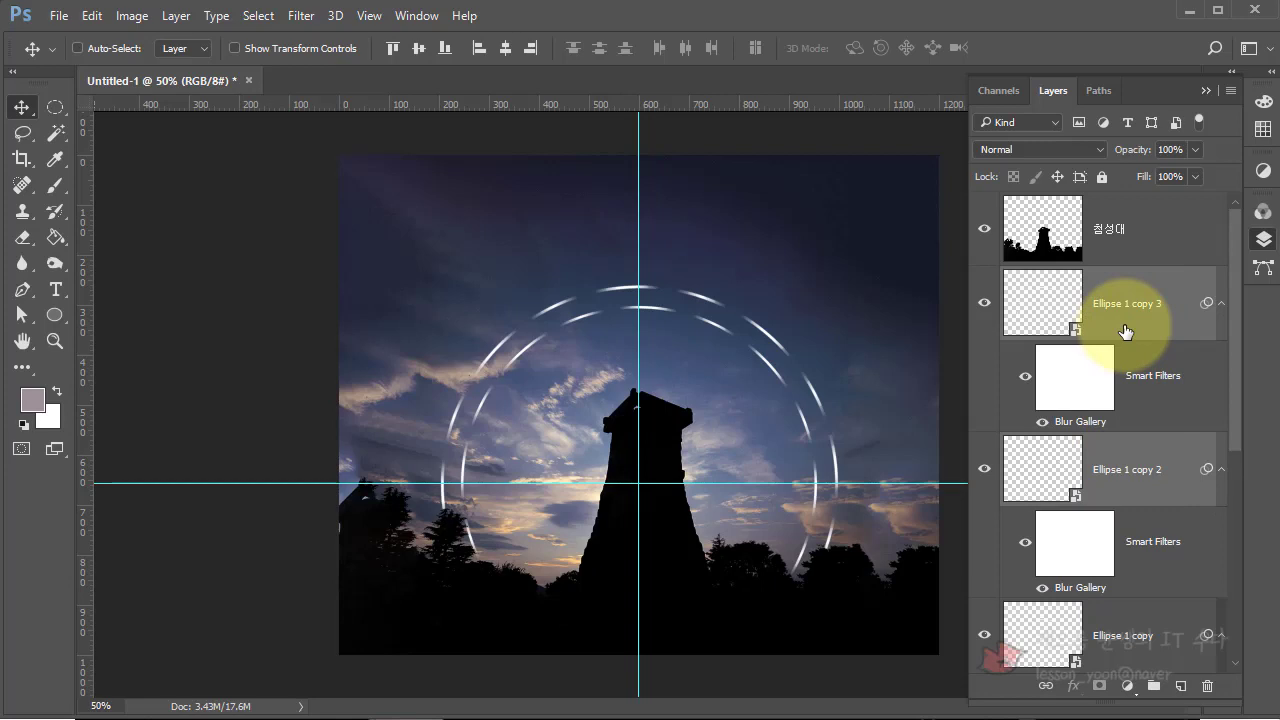
key("ctrl+t")
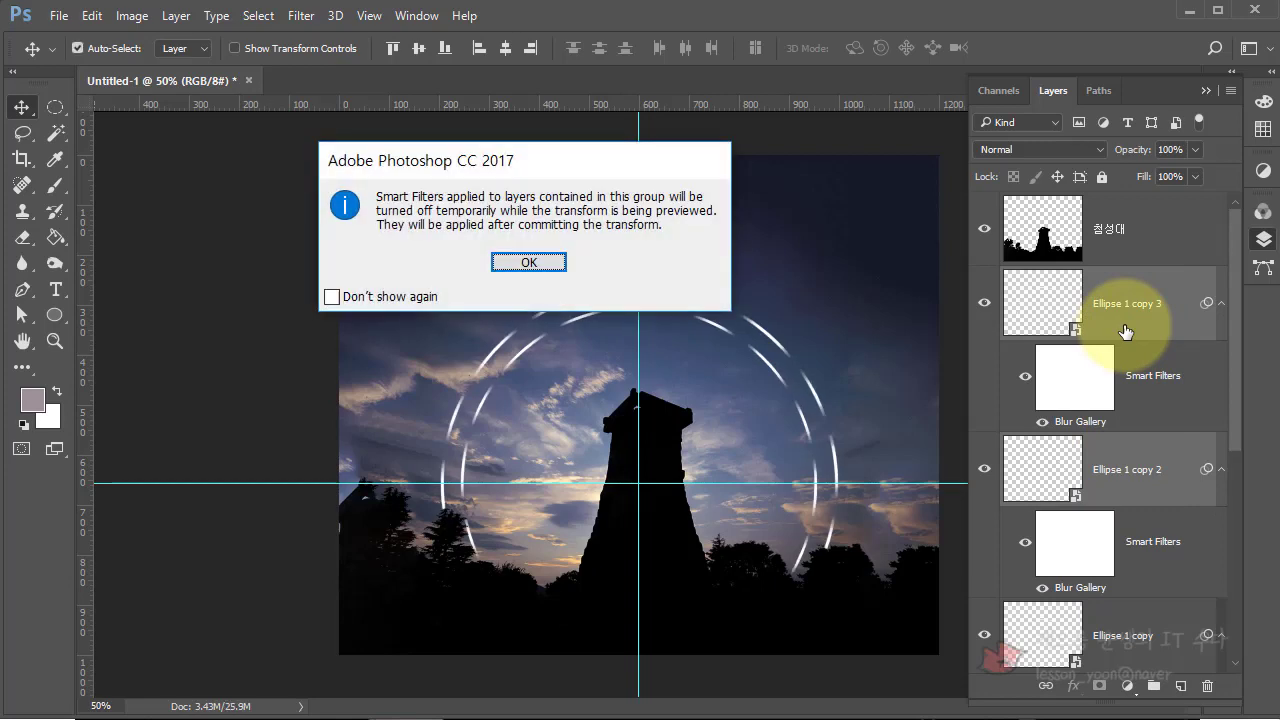
left_click(527, 263)
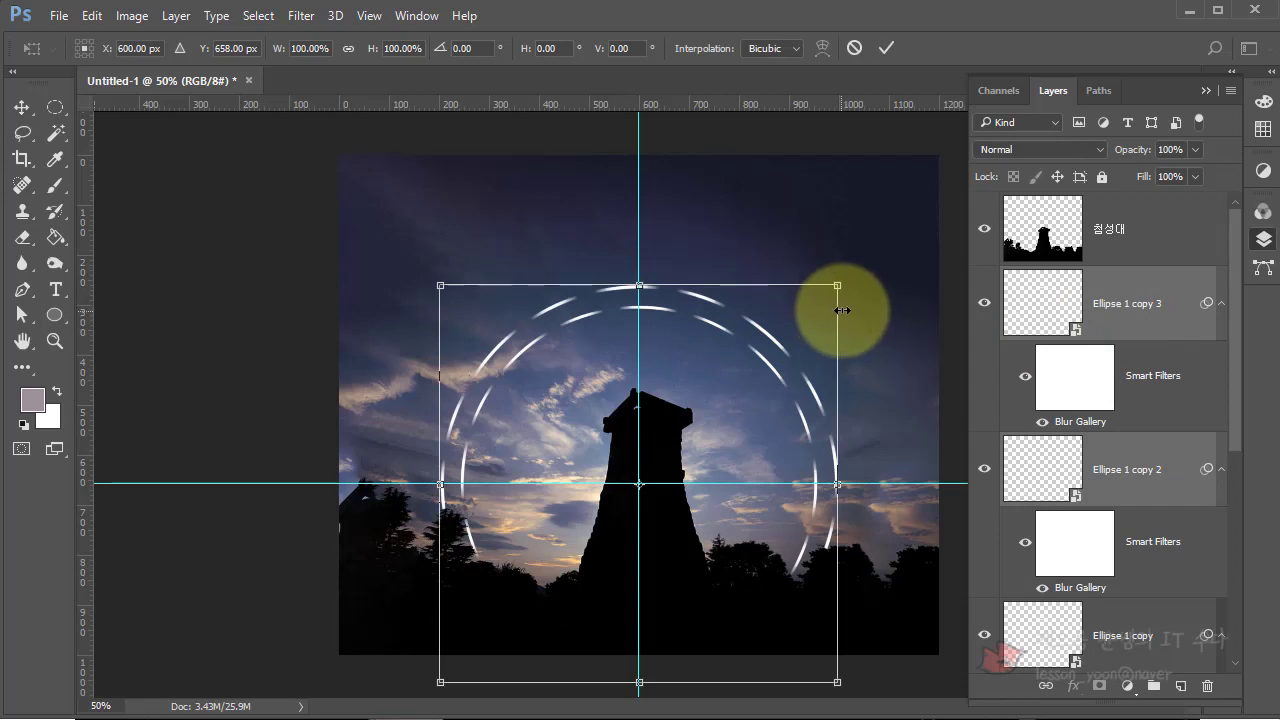
left_click_drag(837, 285, 896, 254)
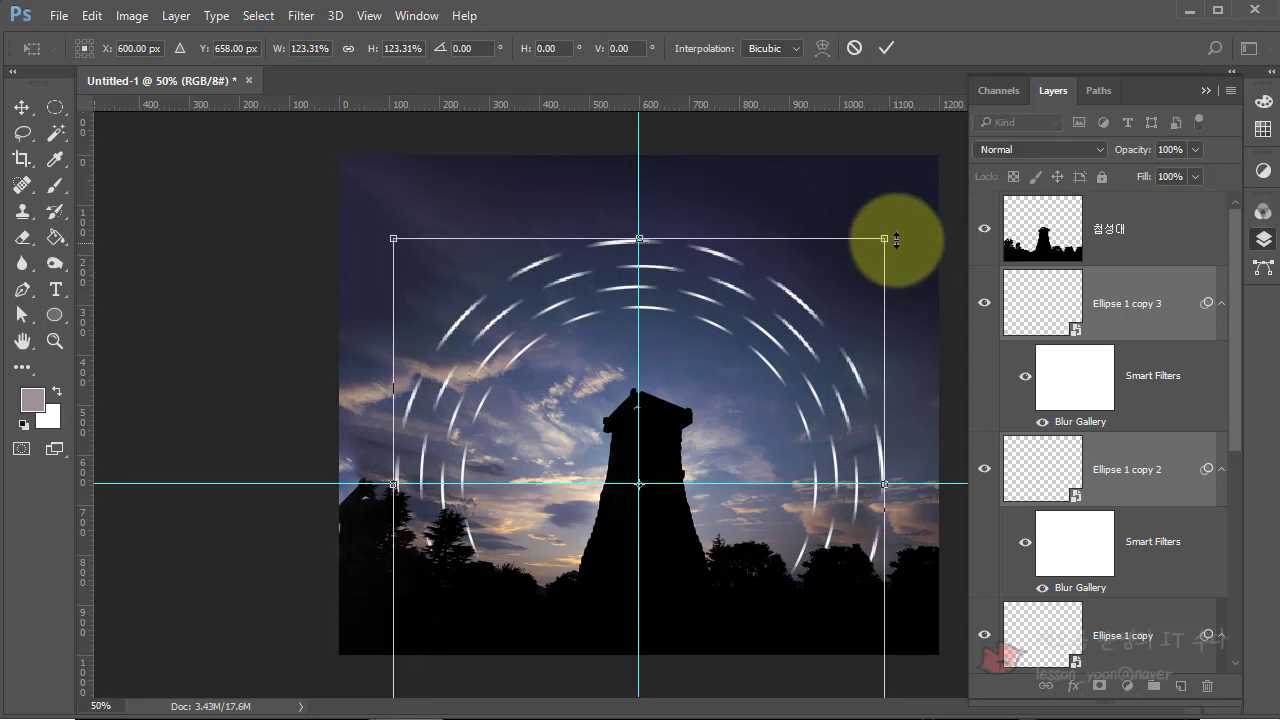
left_click_drag(900, 236, 840, 298)
- Duplicate Ellipse 1 copy 3, copy 2 and copy together, and shrink the duplicates to about 76.6% around their centre
left_click(1100, 495)
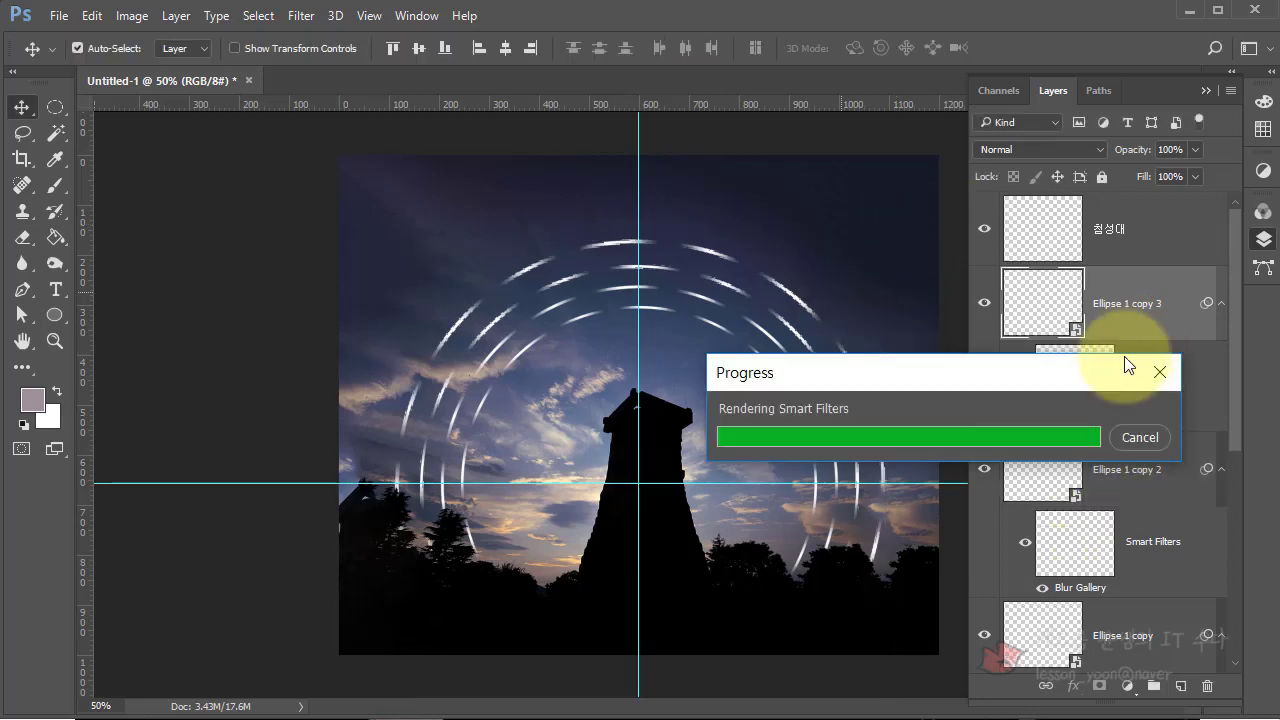
scroll(1125, 551, "down", 1)
left_click(1157, 547, "shift")
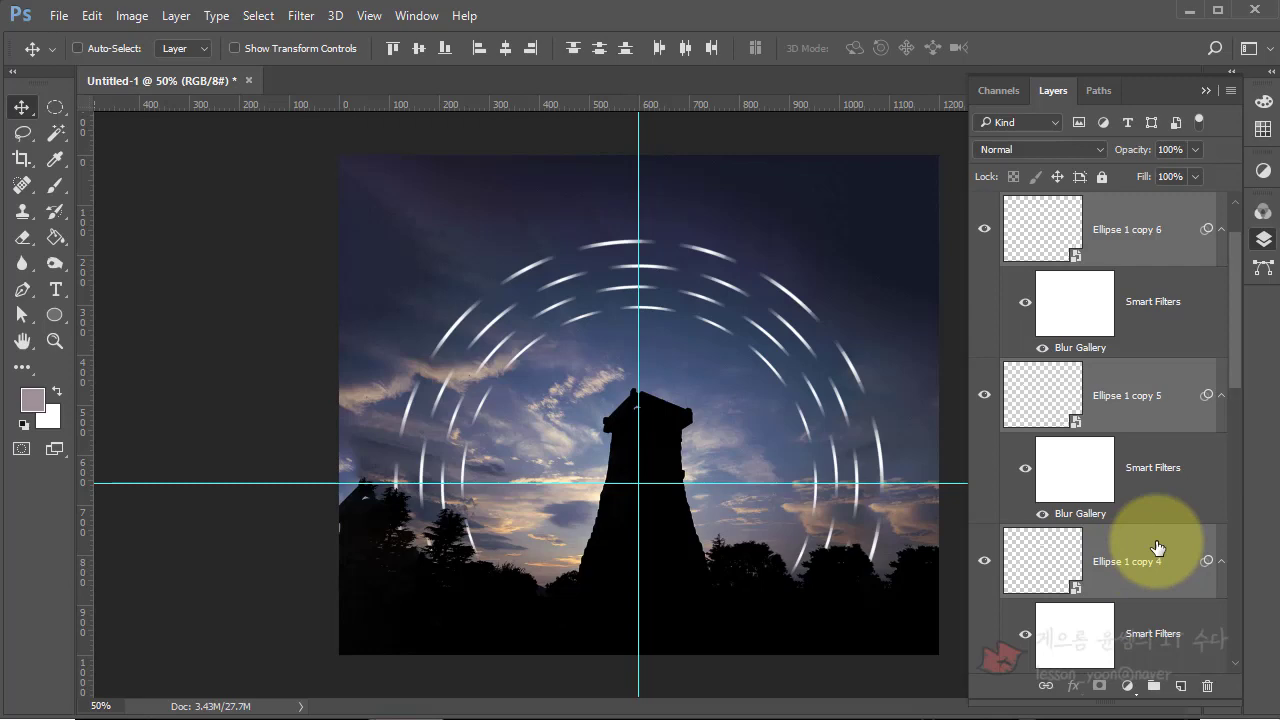
key("ctrl")
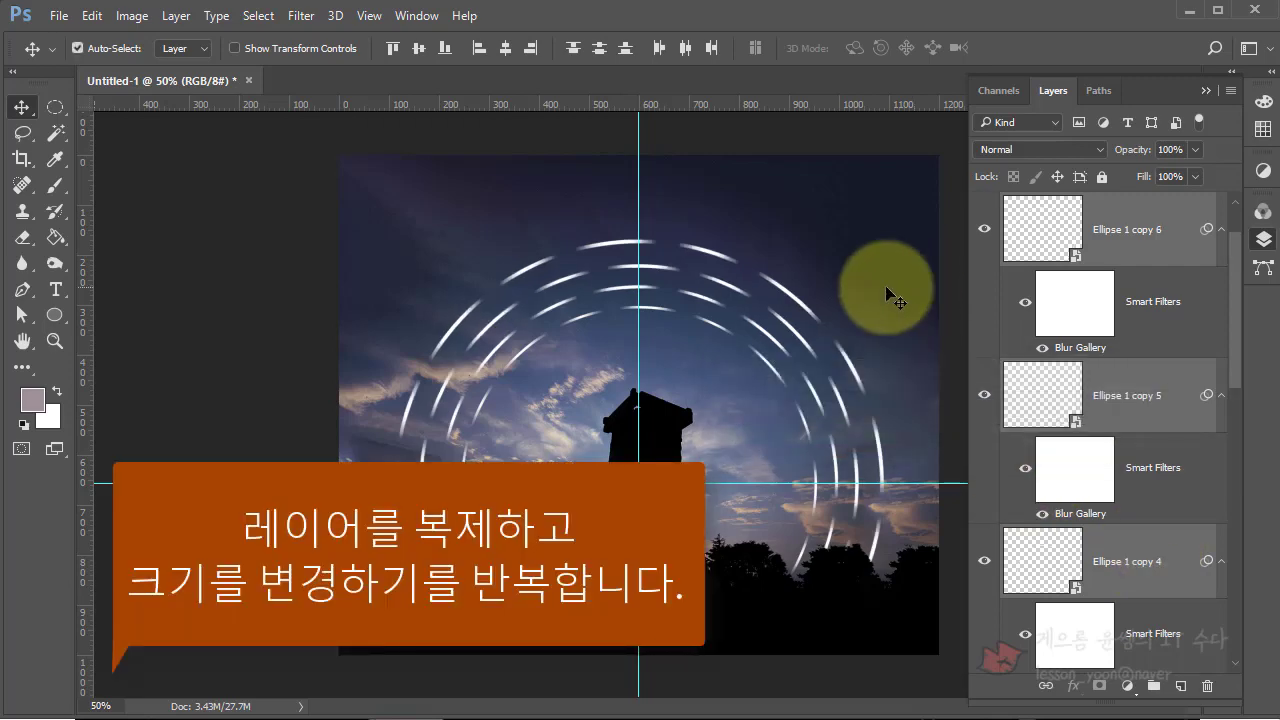
key("ctrl+t")
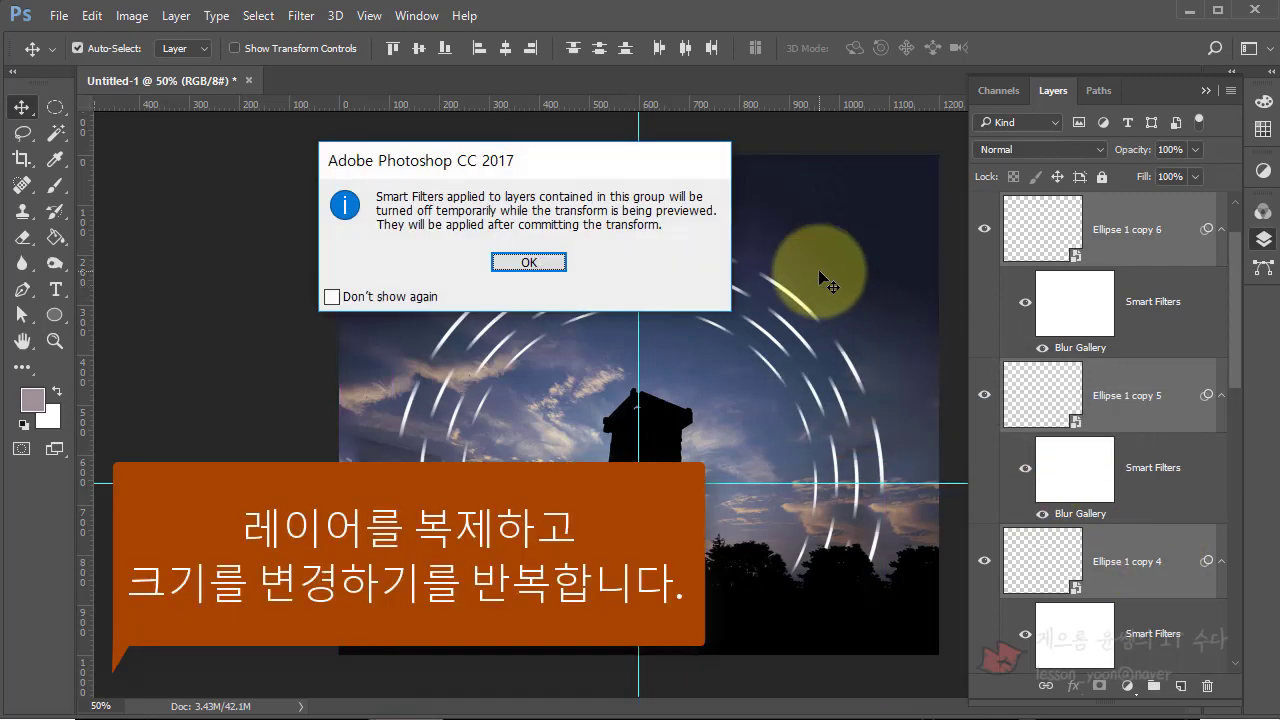
key("Return")
left_click_drag(881, 241, 832, 287)
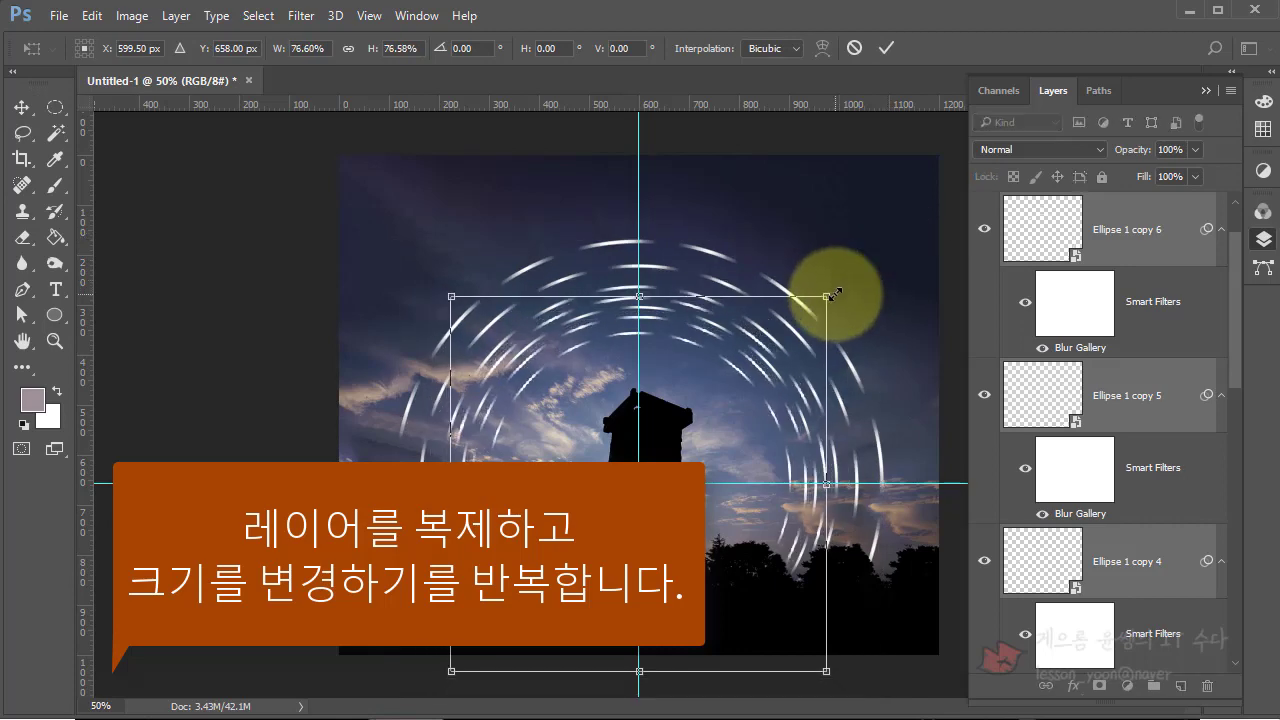
key("Return")
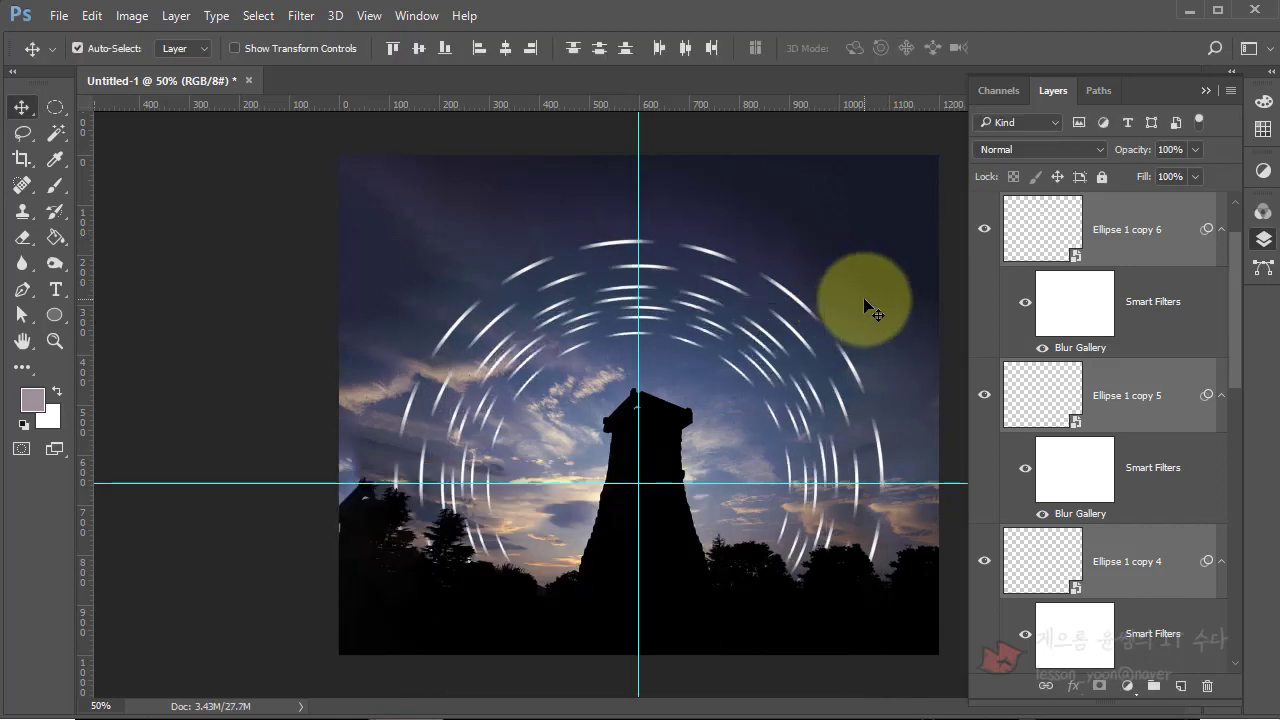
- Duplicate all seven ellipse layers together and shrink the duplicates to about 56% around their centre
scroll(1123, 543, "down", 10)
scroll(1118, 556, "down", 1)
key("ctrl+alt+a")
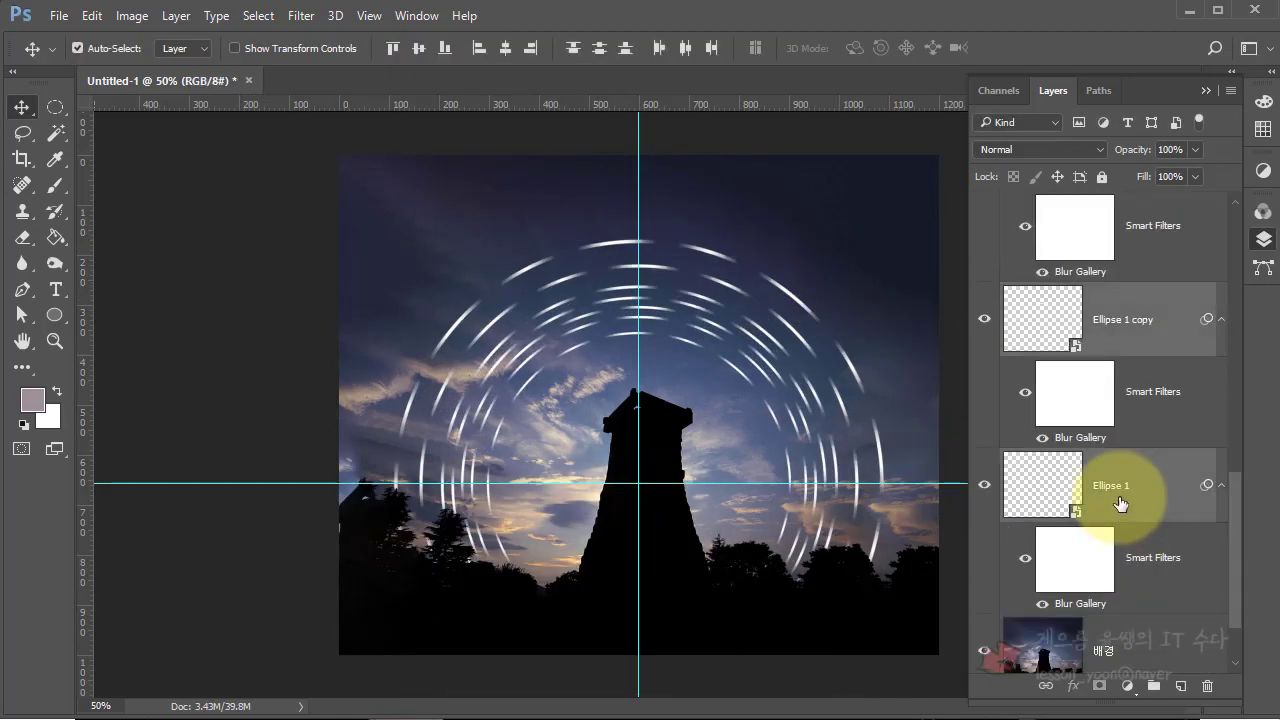
scroll(1120, 495, "up", 20)
left_click_drag(1050, 467, 1029, 463)
key("ctrl")
key("ctrl+t")
key("Return")
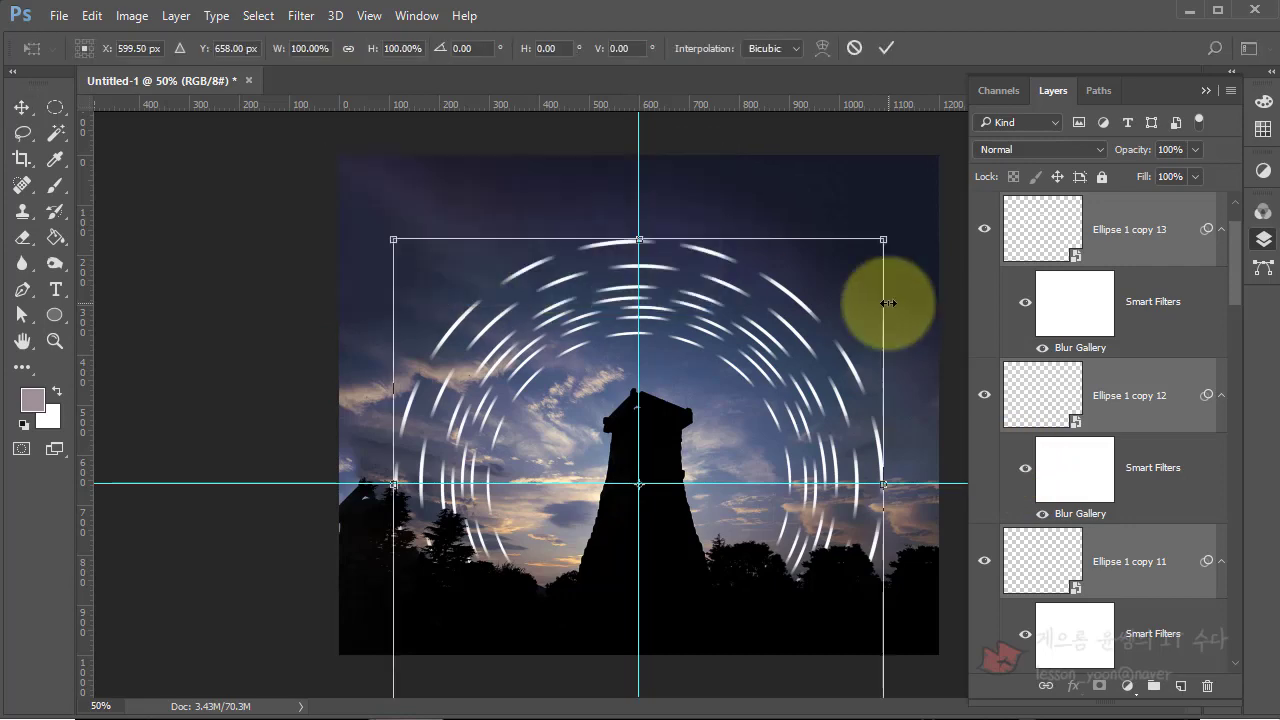
left_click_drag(889, 237, 776, 345)
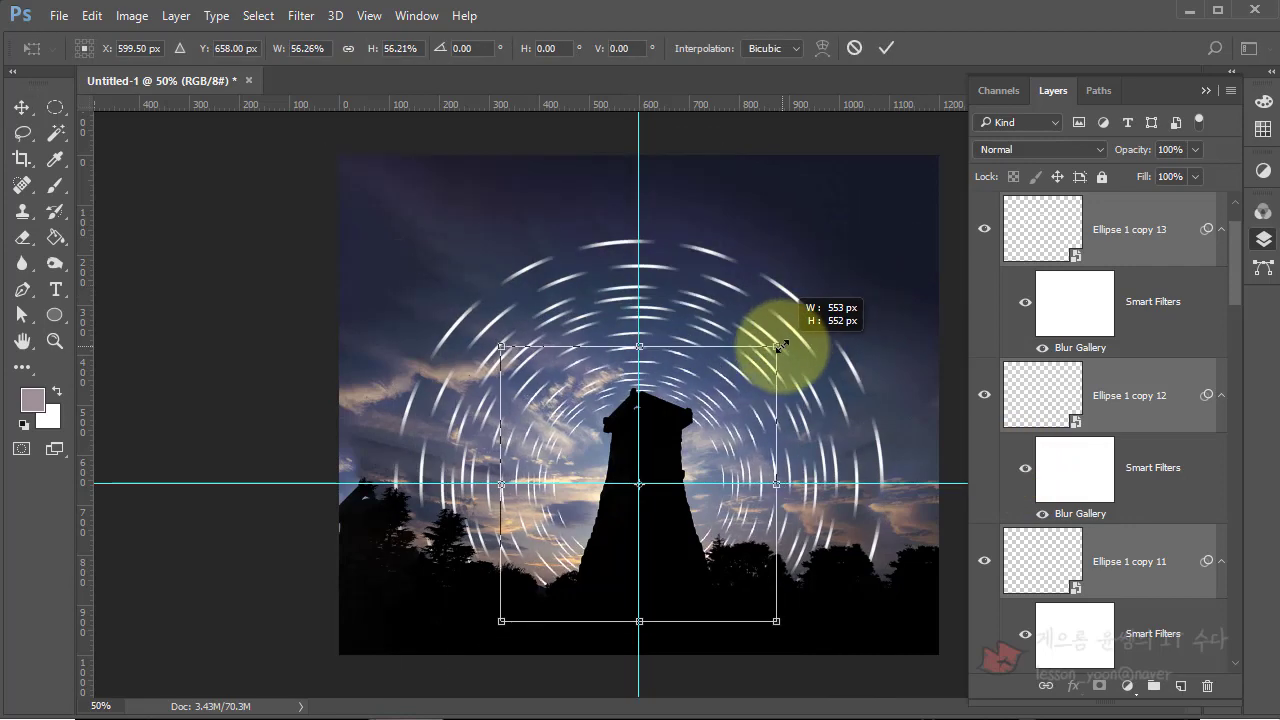
key("Return")
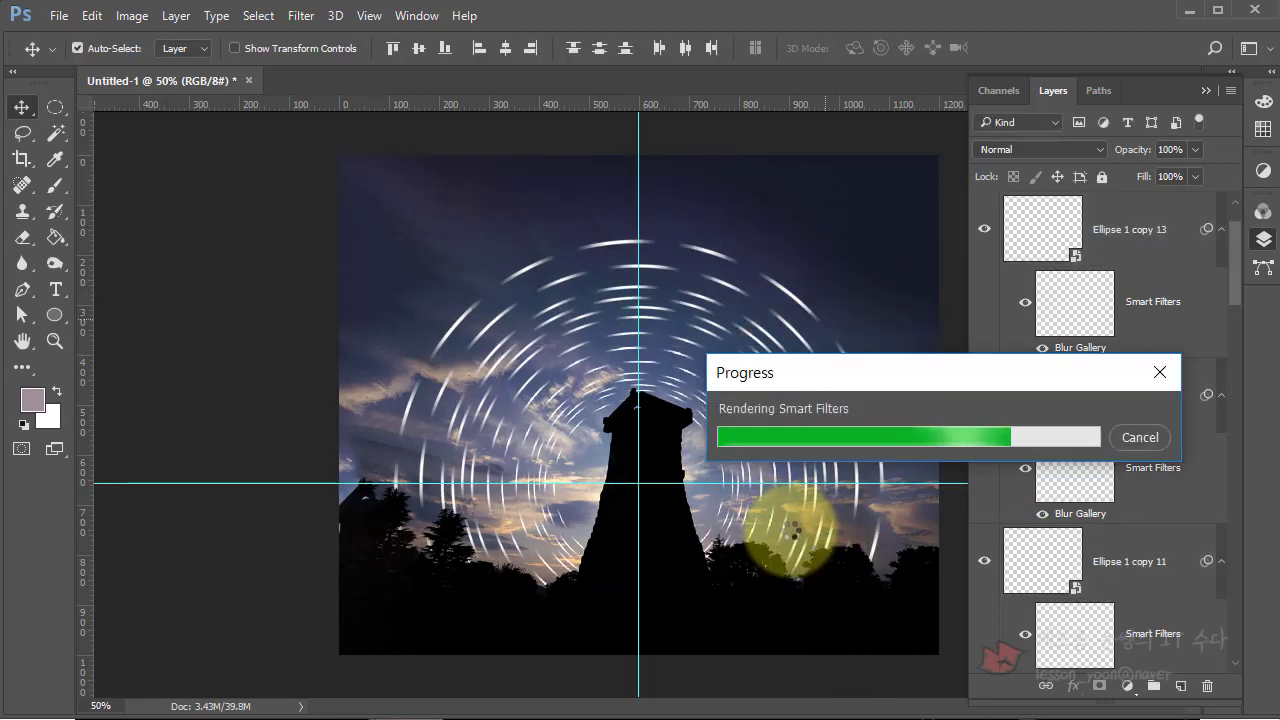
- Work down the newest ellipse copies from copy 12, lowering selected layers' opacity, with Ellipse 1 copy 8 at 54%
left_click(1005, 258)
key("alt+bracketleft")
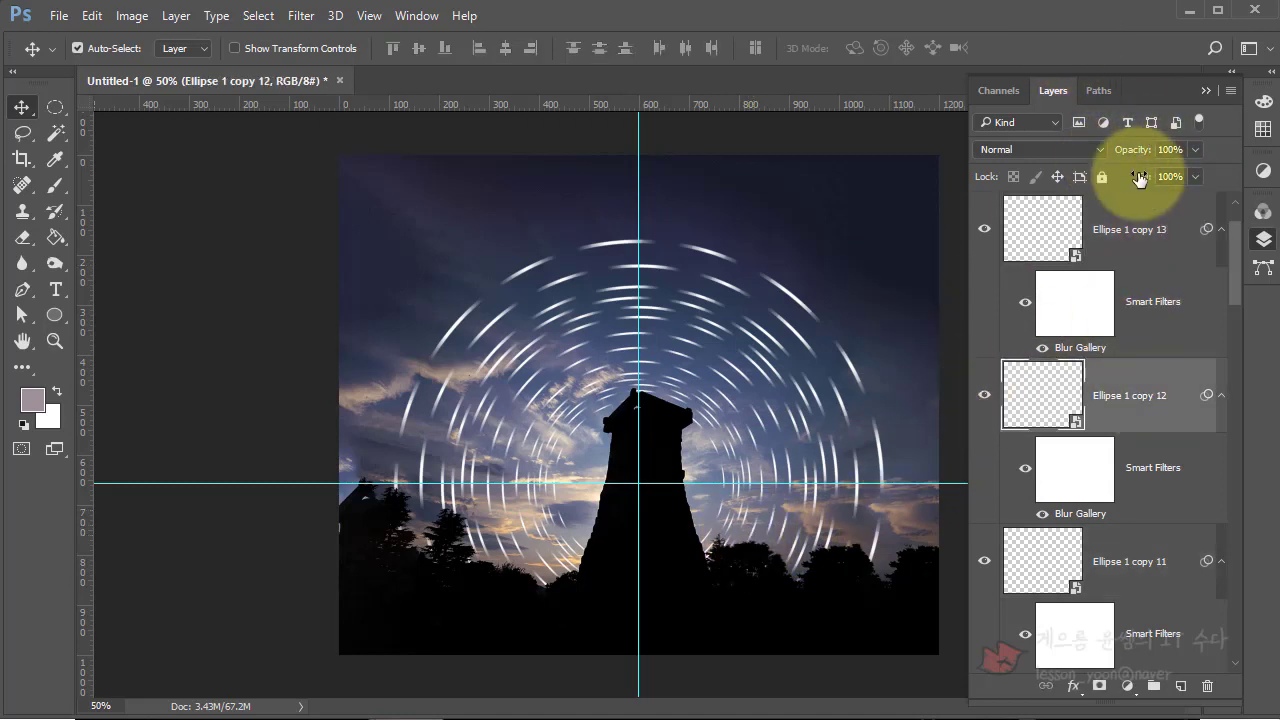
left_click(1157, 530)
key("alt+bracketleft")
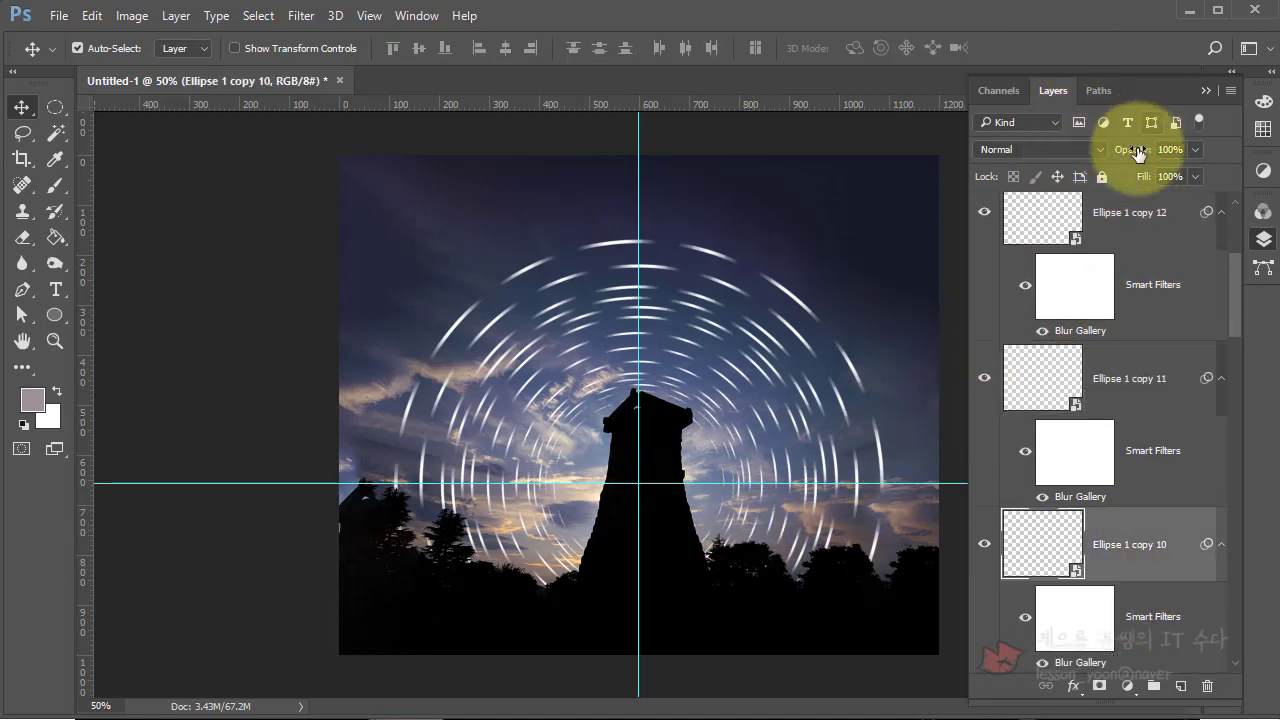
key("alt+bracketleft")
key("alt+bracketleft")
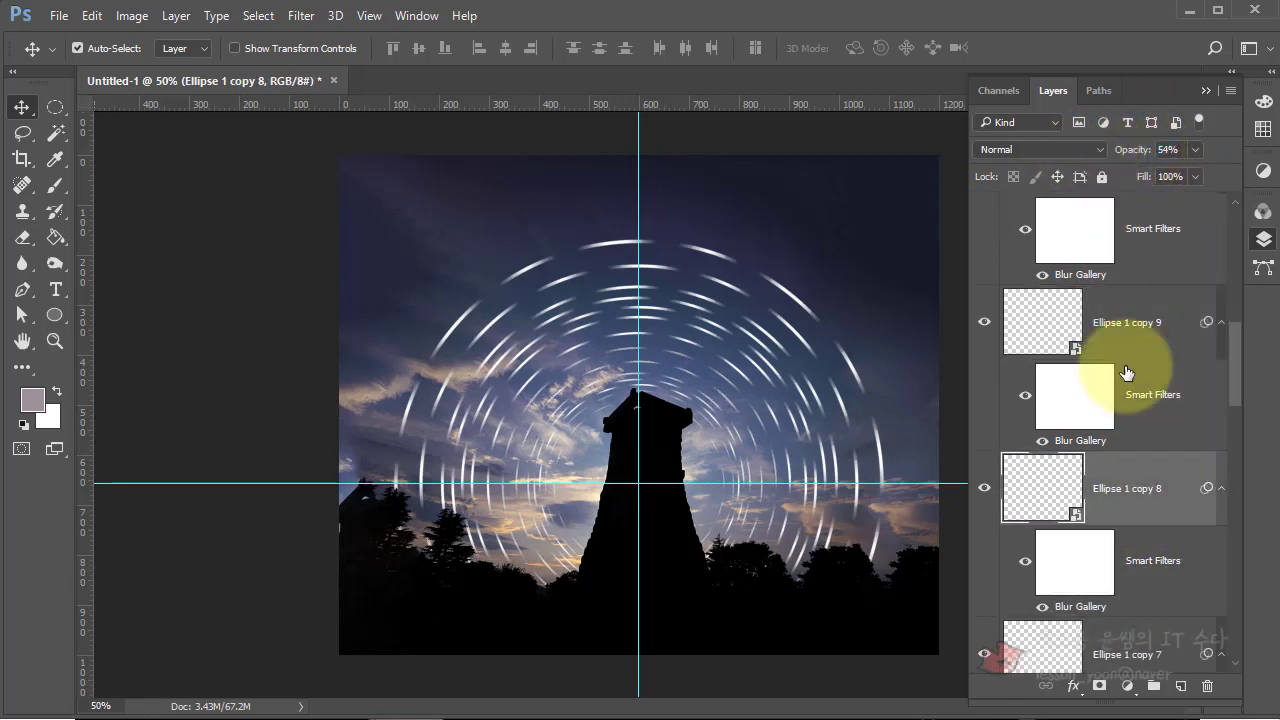
- Reduce the opacity of the Ellipse 1 copy 6 layer to 30%
key("alt+bracketleft")
left_click_drag(1132, 149, 1038, 160)
key("alt+bracketleft")
left_click(1143, 414)
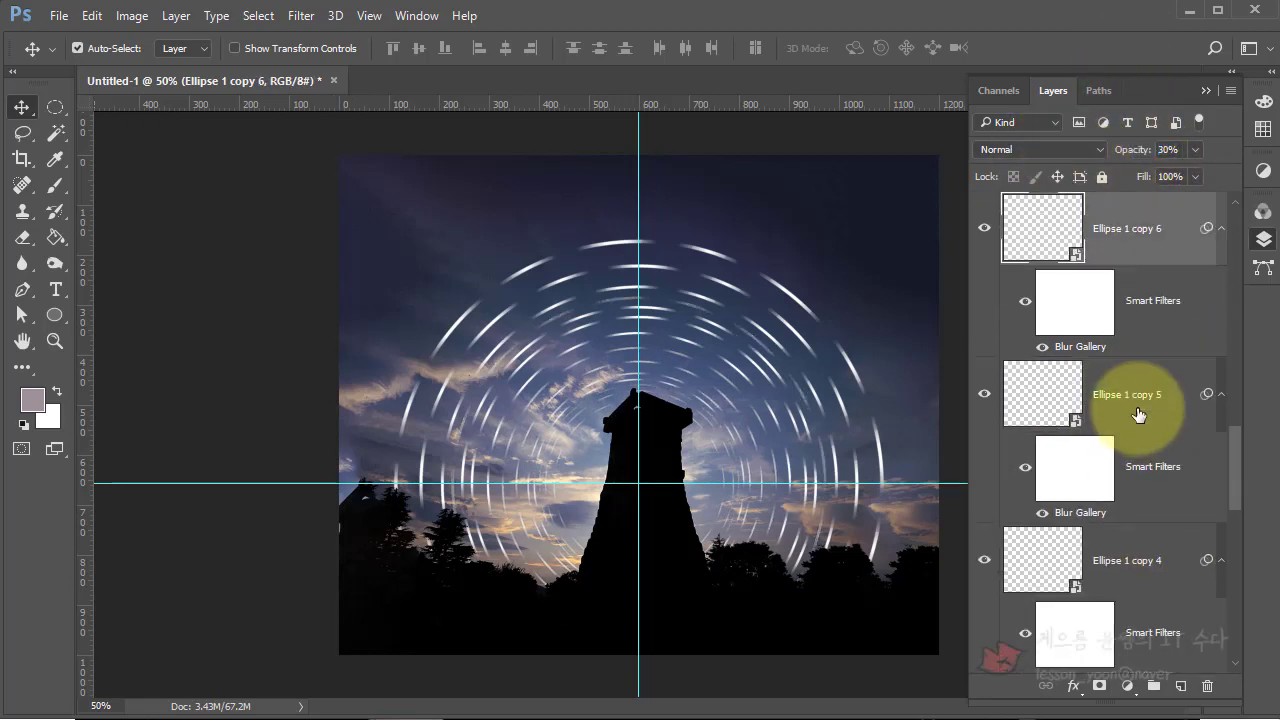
- Reduce the opacity of the Ellipse 1 copy 2 layer to 47%
key("alt+bracketleft")
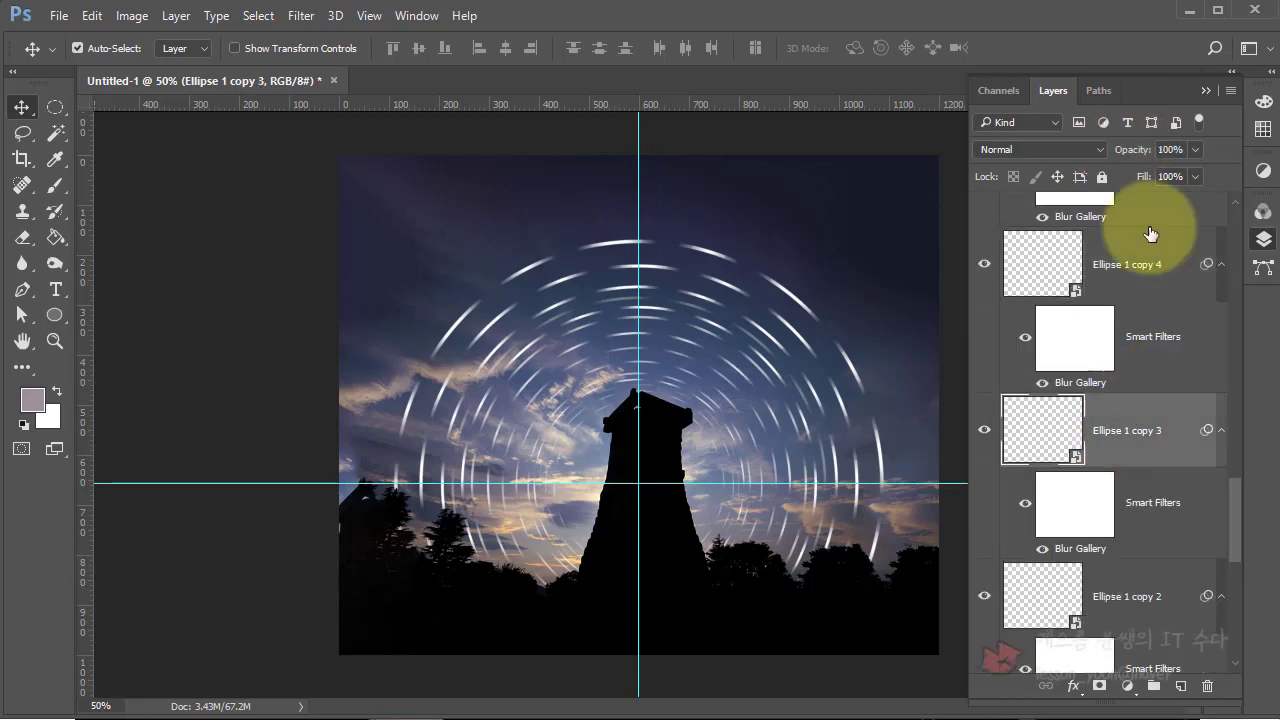
key("alt+bracketleft")
key("alt+bracketleft")
left_click_drag(1133, 149, 1088, 152)
scroll(1071, 503, "down", 2)
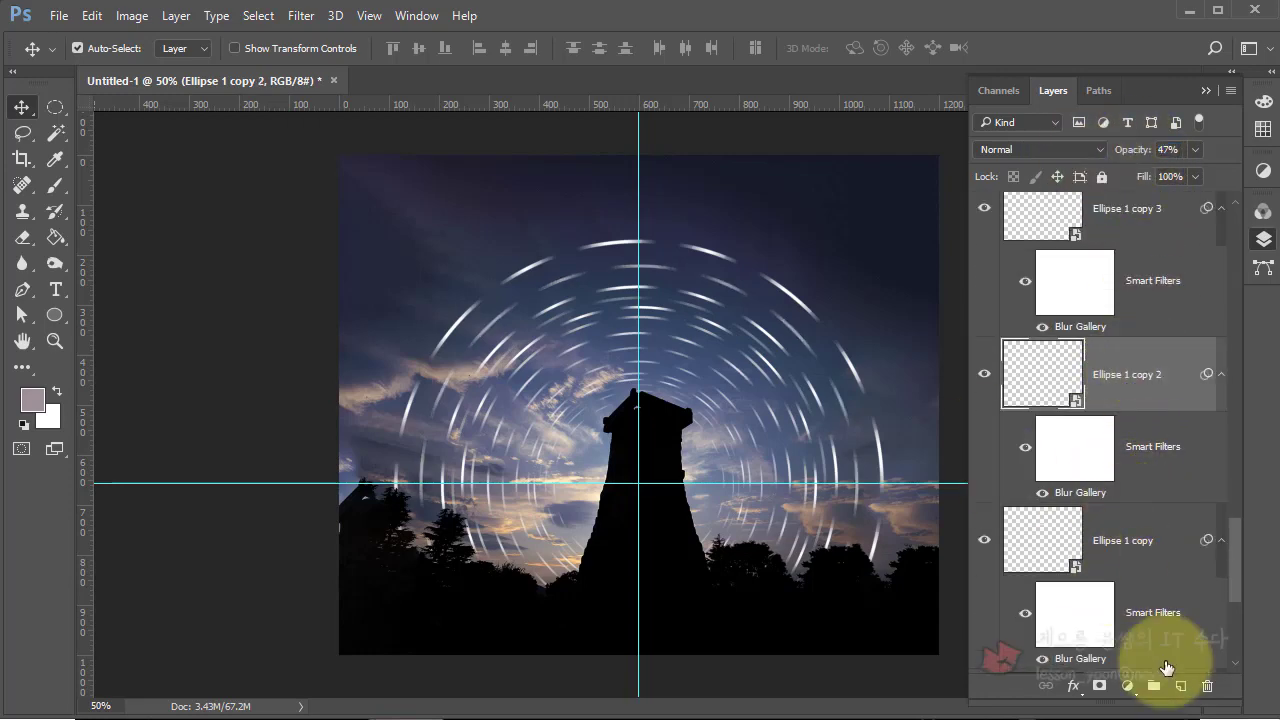
- Select every ellipse layer from Ellipse 1 up to Ellipse 1 copy 13 and put them in one group
key("alt+bracketleft")
key("alt+bracketleft")
scroll(1088, 515, "up", 3)
scroll(1088, 515, "up", 5)
left_click(1141, 316, "shift")
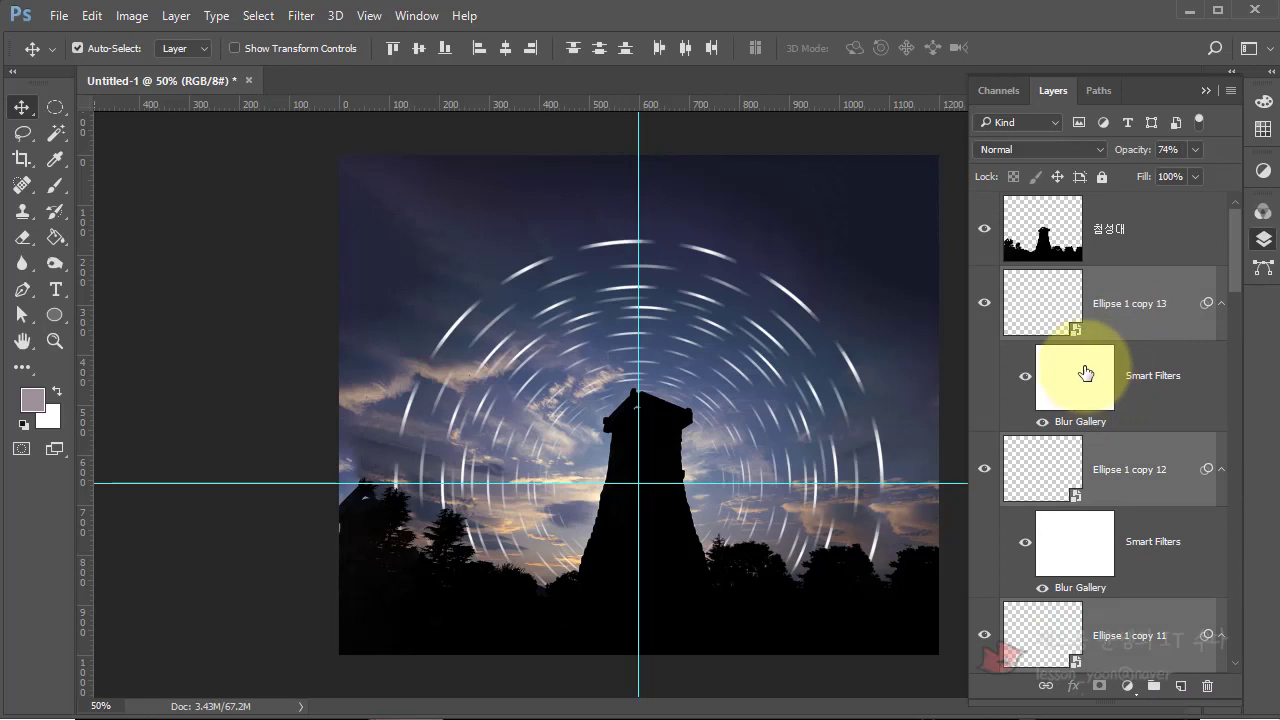
key("ctrl+g")
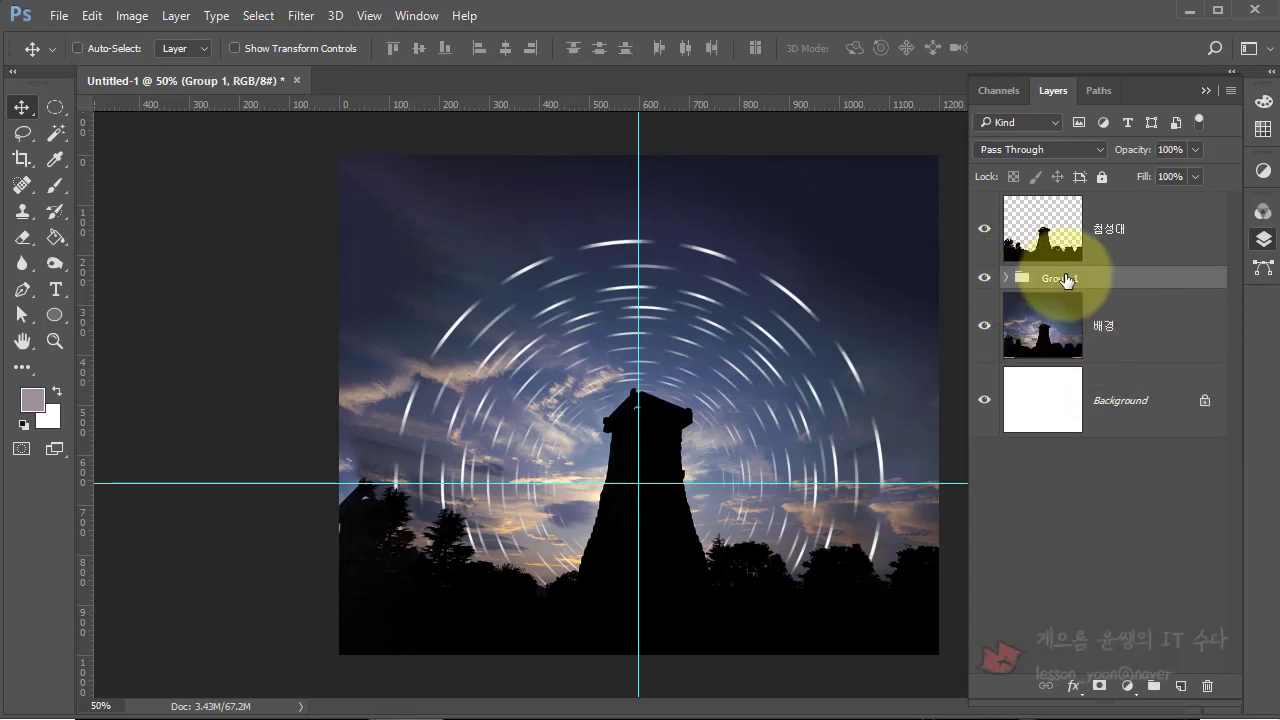
- Duplicate the ellipse group and enlarge the copy to about 247% around the centre so the arcs fill the sky
key("ctrl+j")
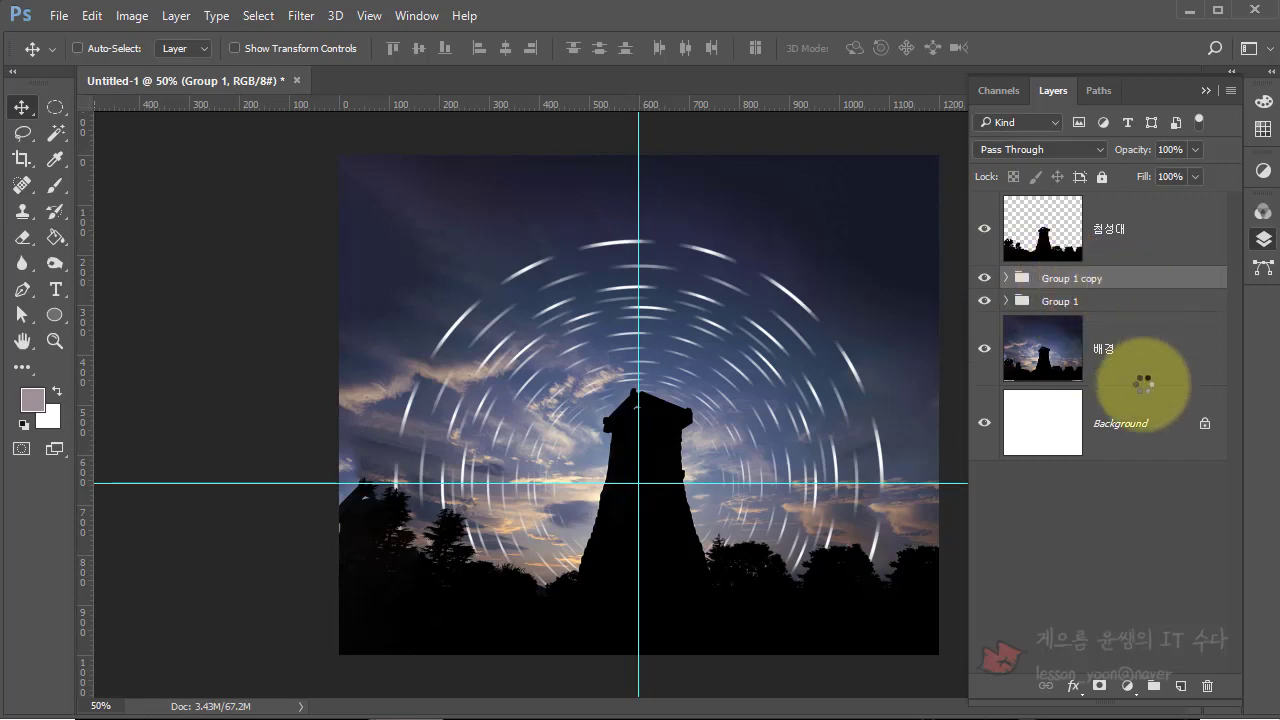
key("ctrl+t")
left_click_drag(886, 238, 1080, 110)
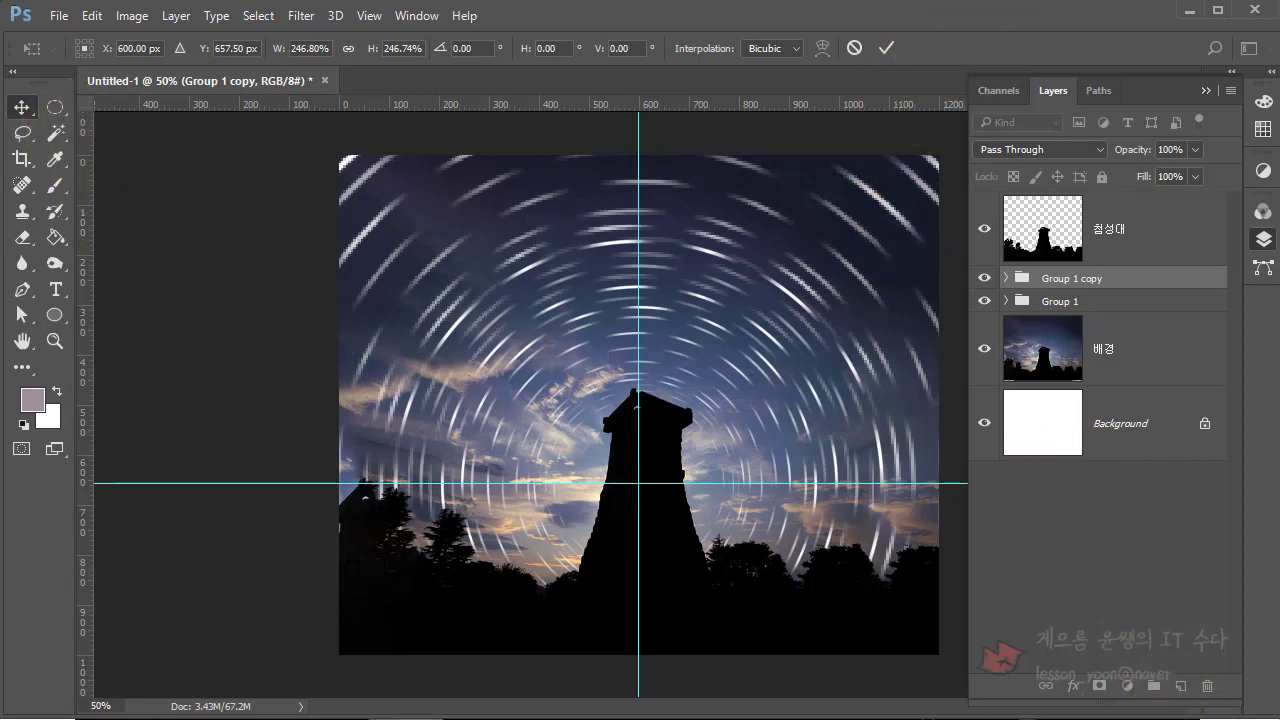
key("Return")
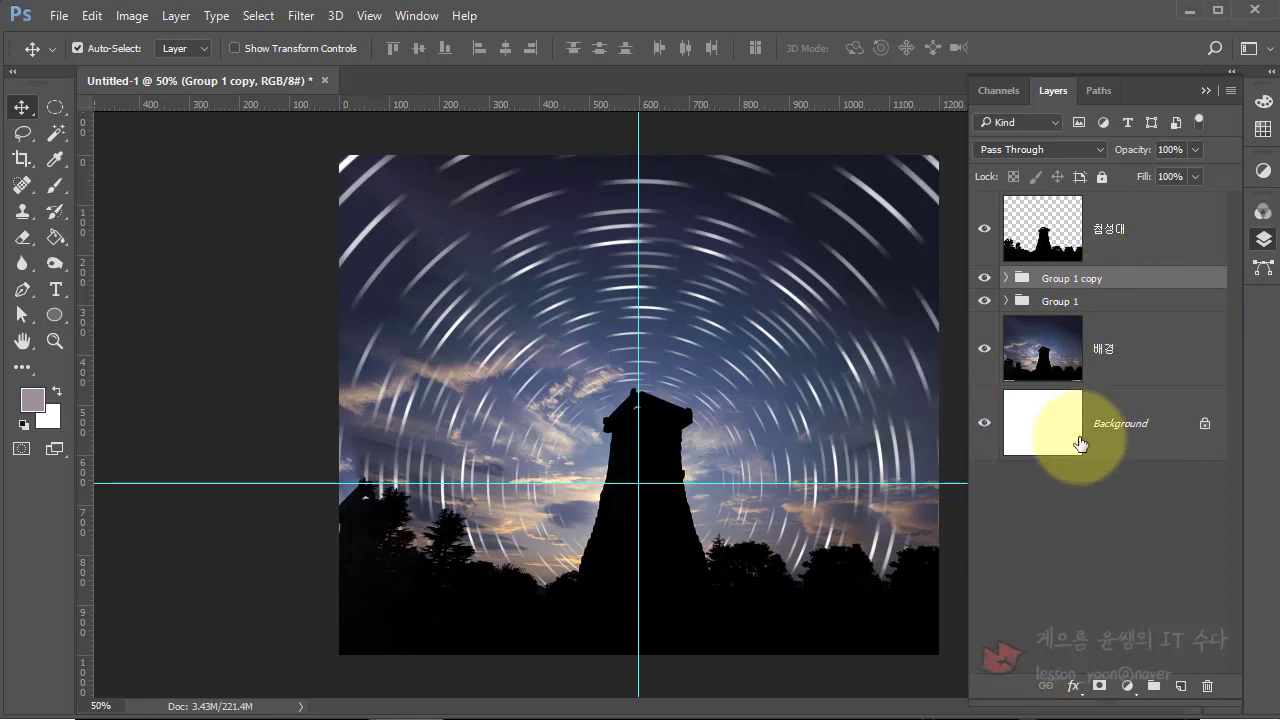
- Enable an Outer Glow on the Group 1 copy group and open the glow's settings
left_click(1073, 687)
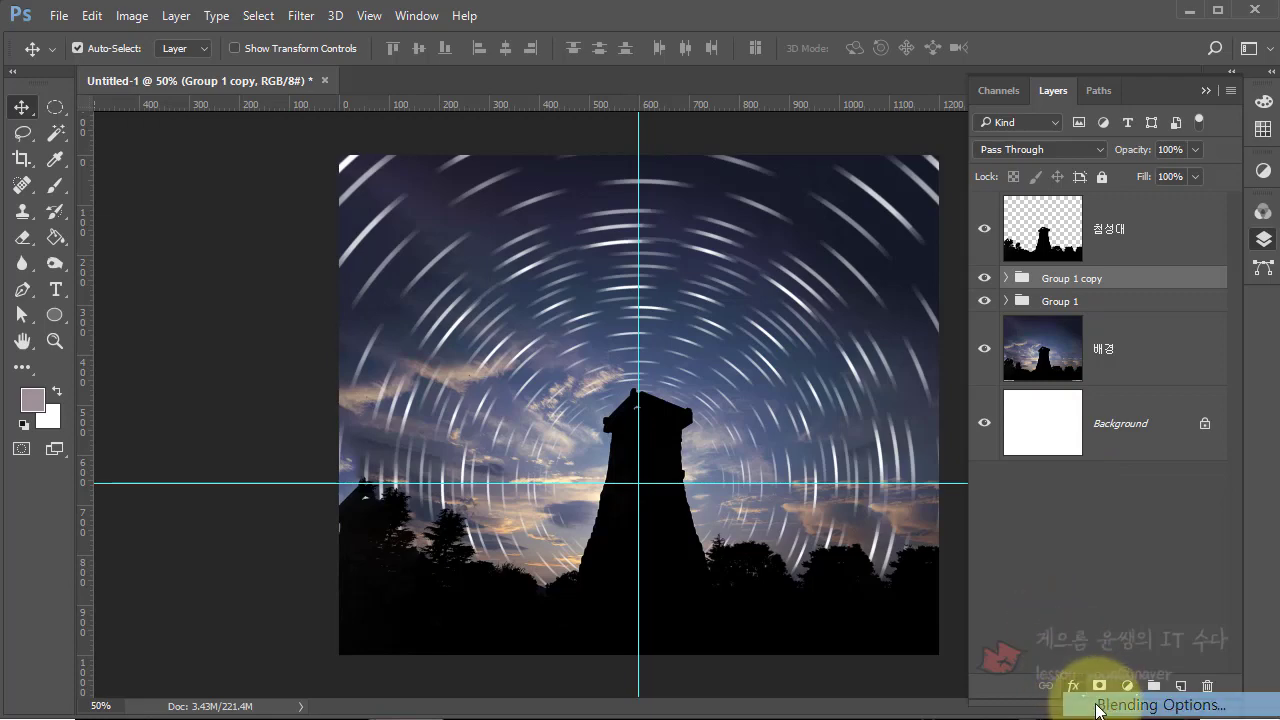
left_click(1106, 705)
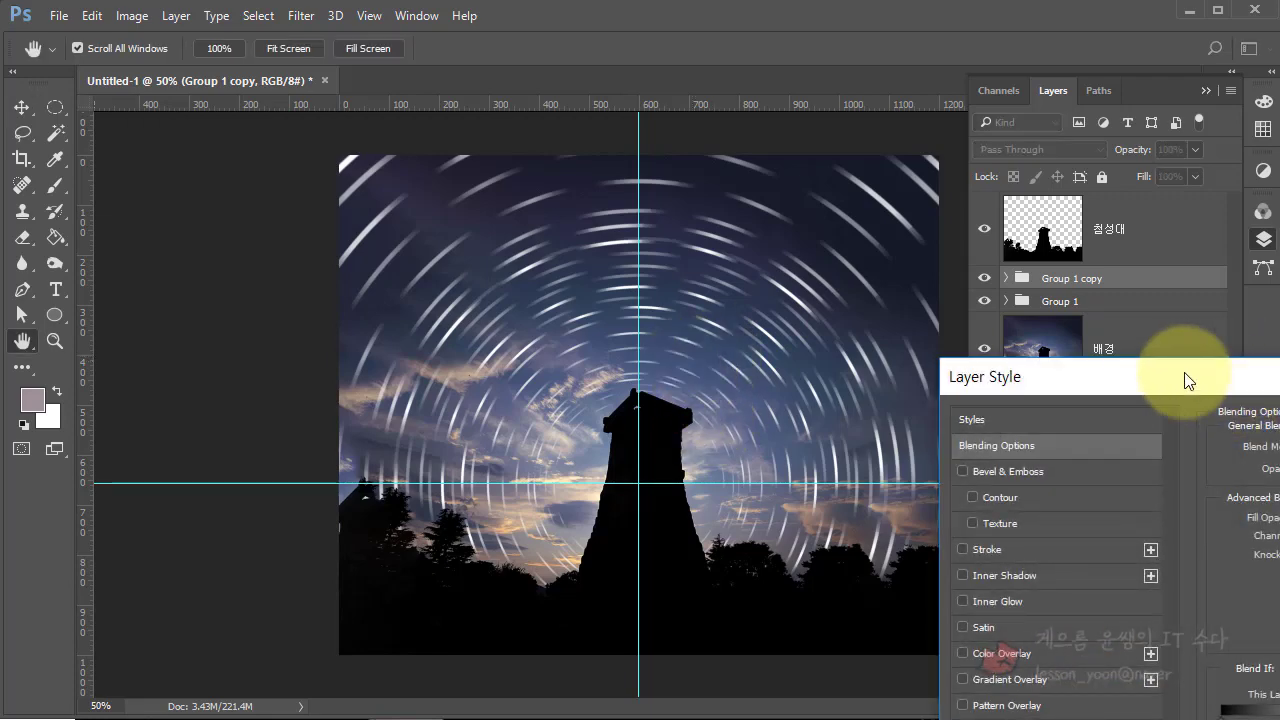
left_click_drag(1212, 385, 788, 132)
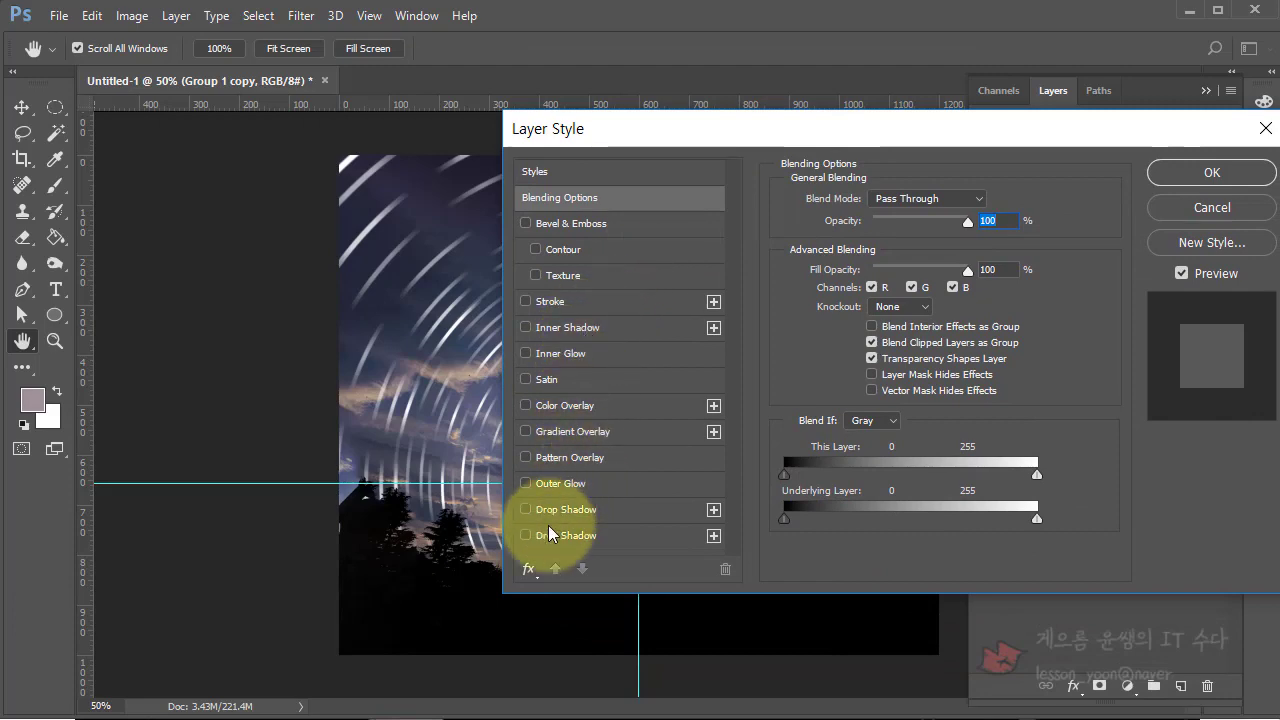
left_click(527, 484)
left_click_drag(772, 133, 1020, 150)
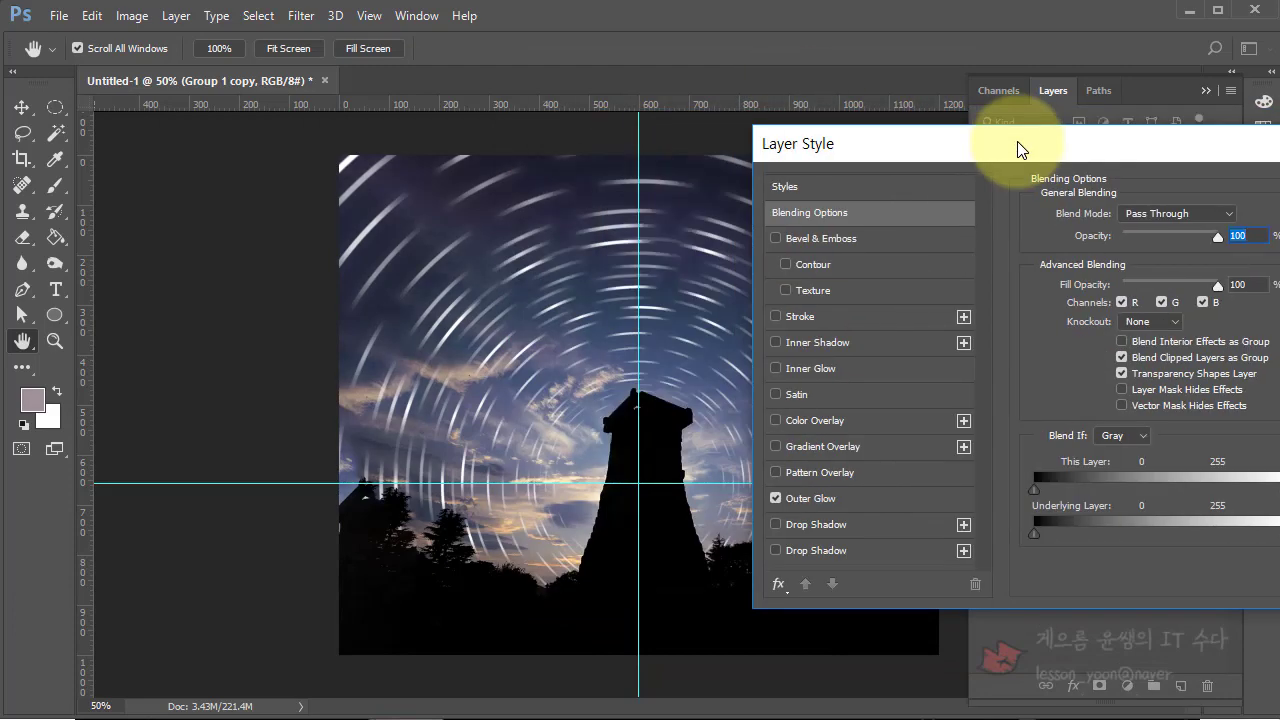
left_click_drag(943, 143, 667, 108)
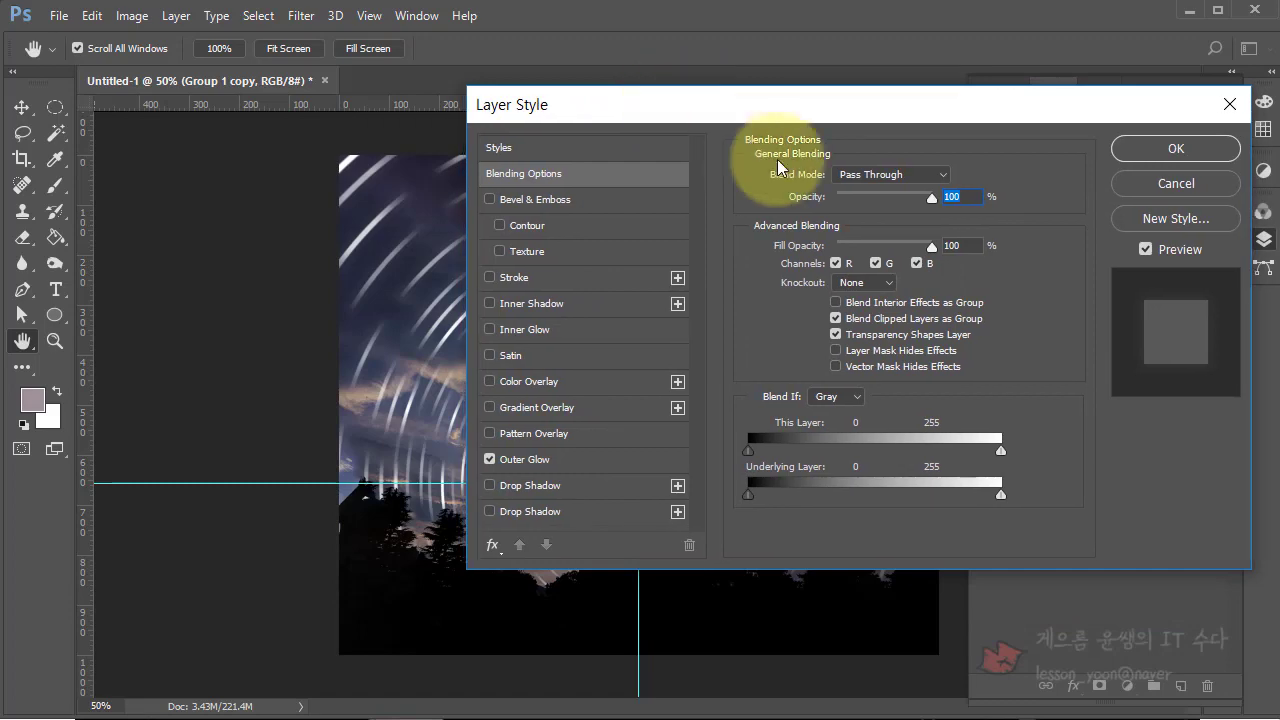
left_click(553, 462)
left_click_drag(884, 104, 1229, 140)
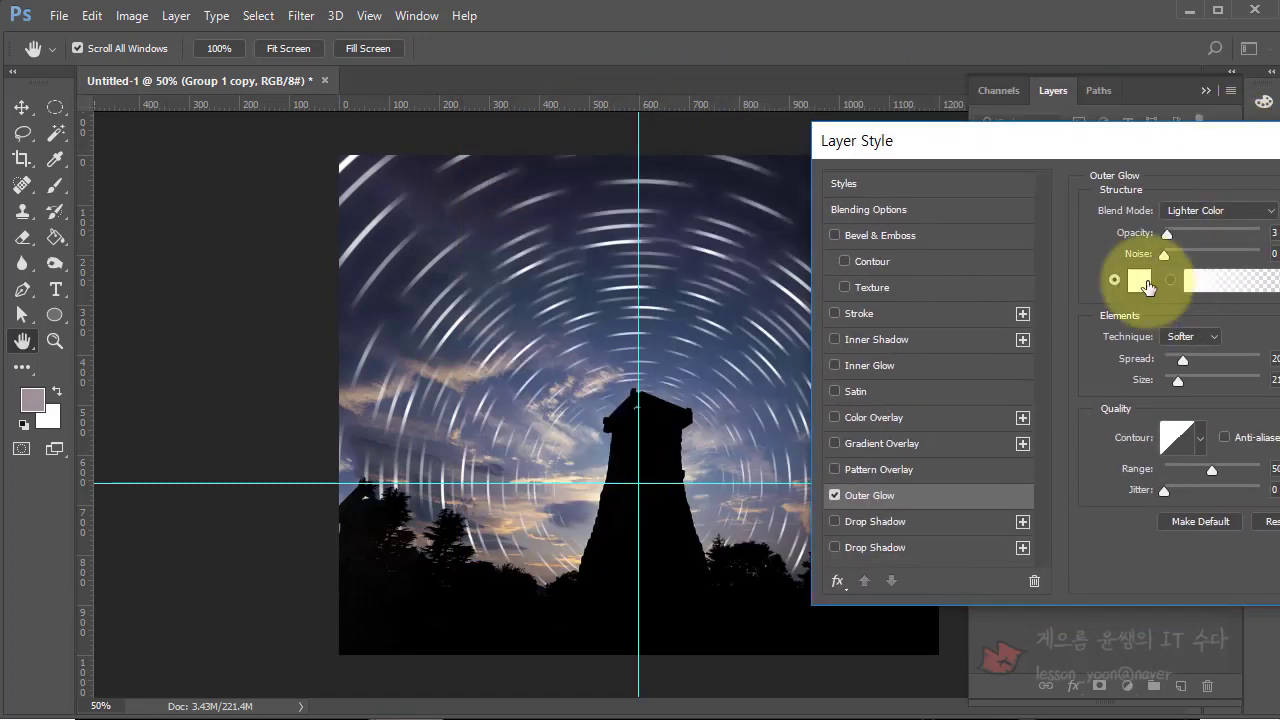
- Set the outer glow colour to the warm yellow-orange f9d36e and apply the layer style to Group 1 copy
left_click(1147, 285)
left_click(411, 441)
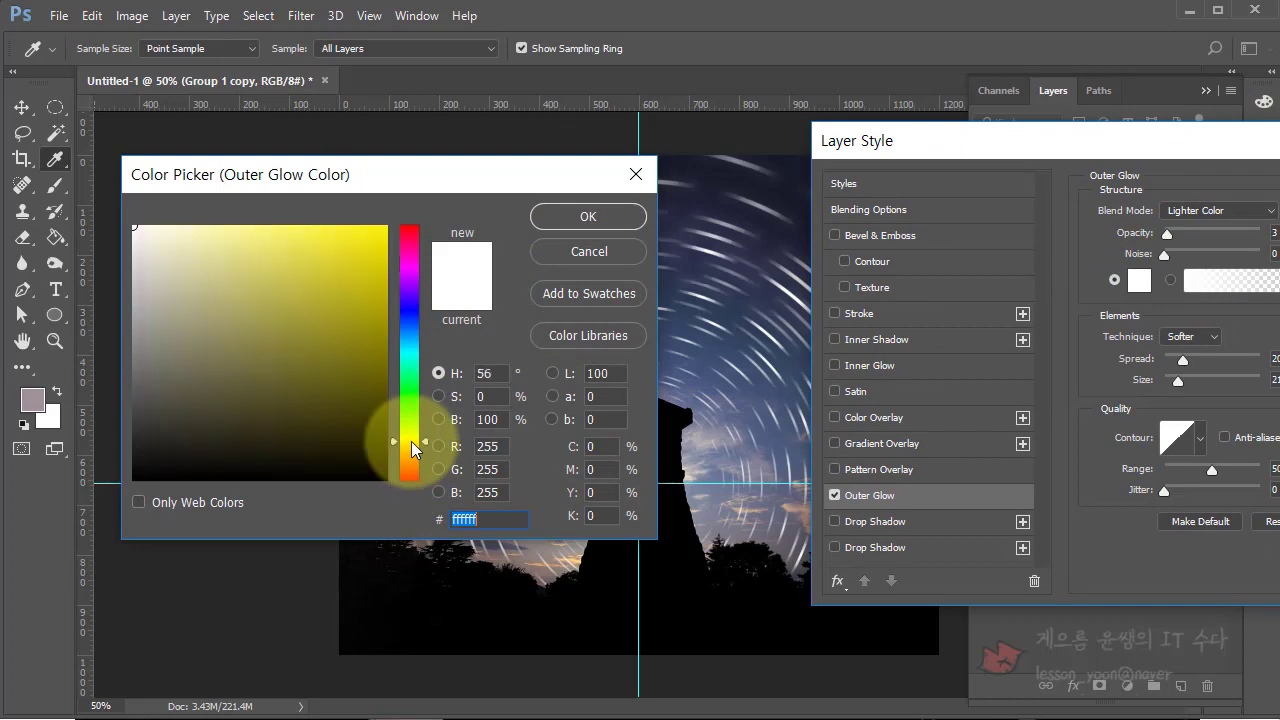
left_click(252, 245)
mouse_move(256, 176)
left_mouse_down()
mouse_move(670, 372)
mouse_move(451, 296)
left_mouse_up()
left_click(443, 355)
left_click(480, 354)
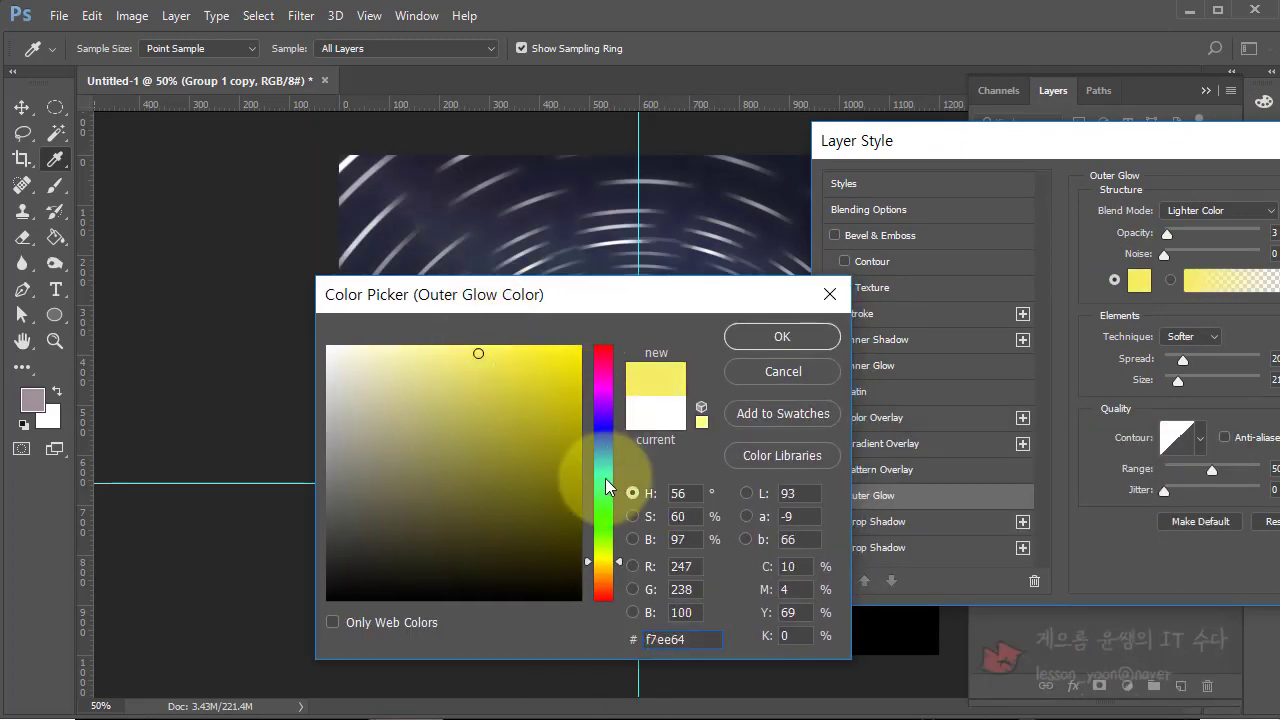
left_click_drag(591, 562, 593, 570)
left_click(472, 349)
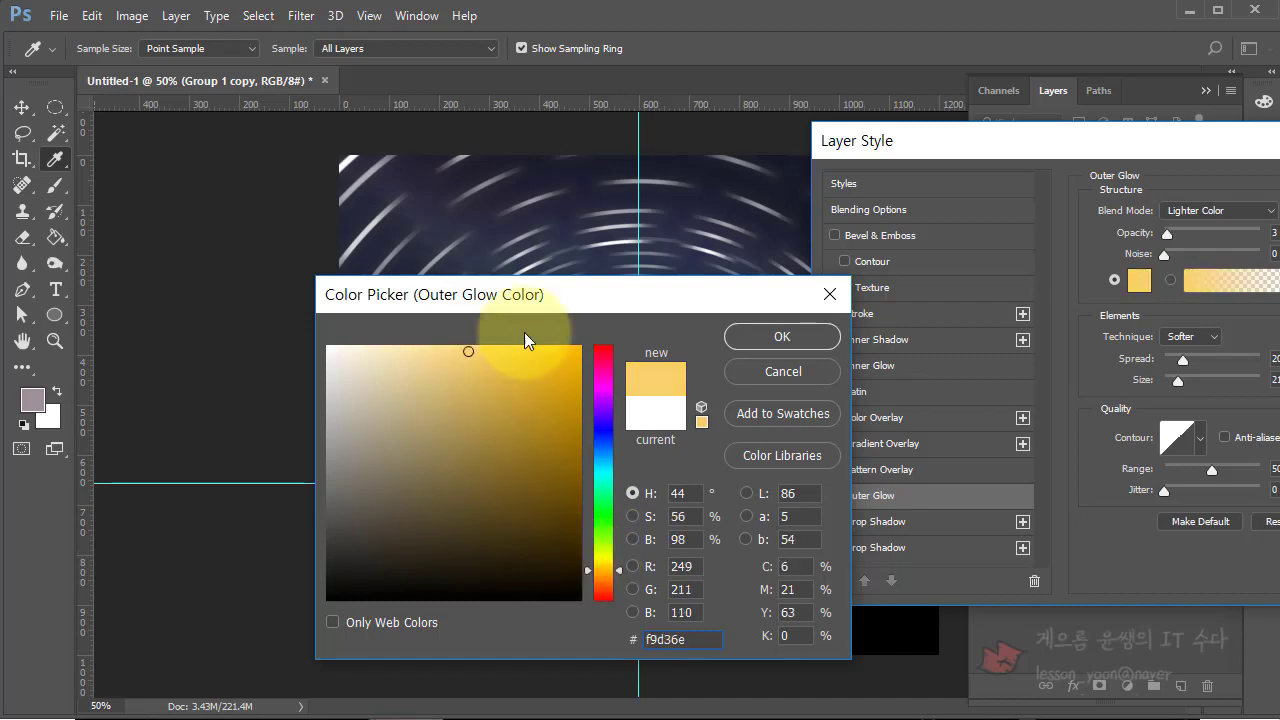
left_click(783, 336)
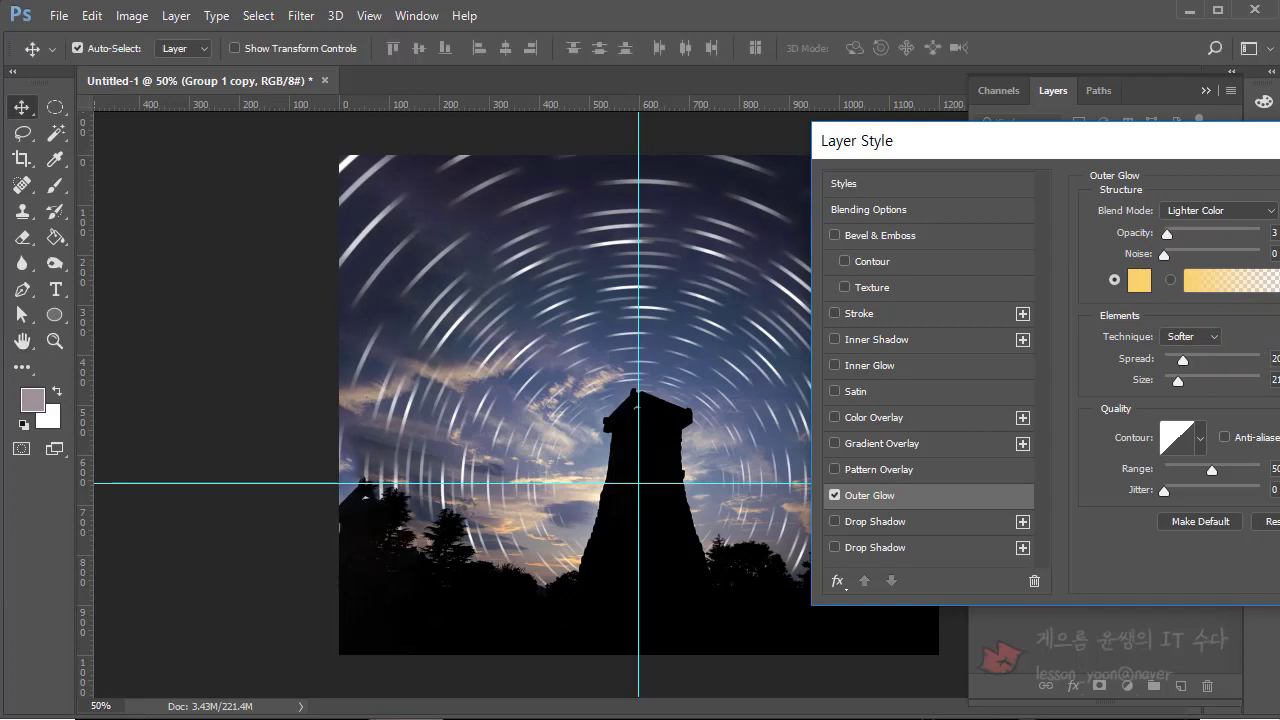
key("Return")
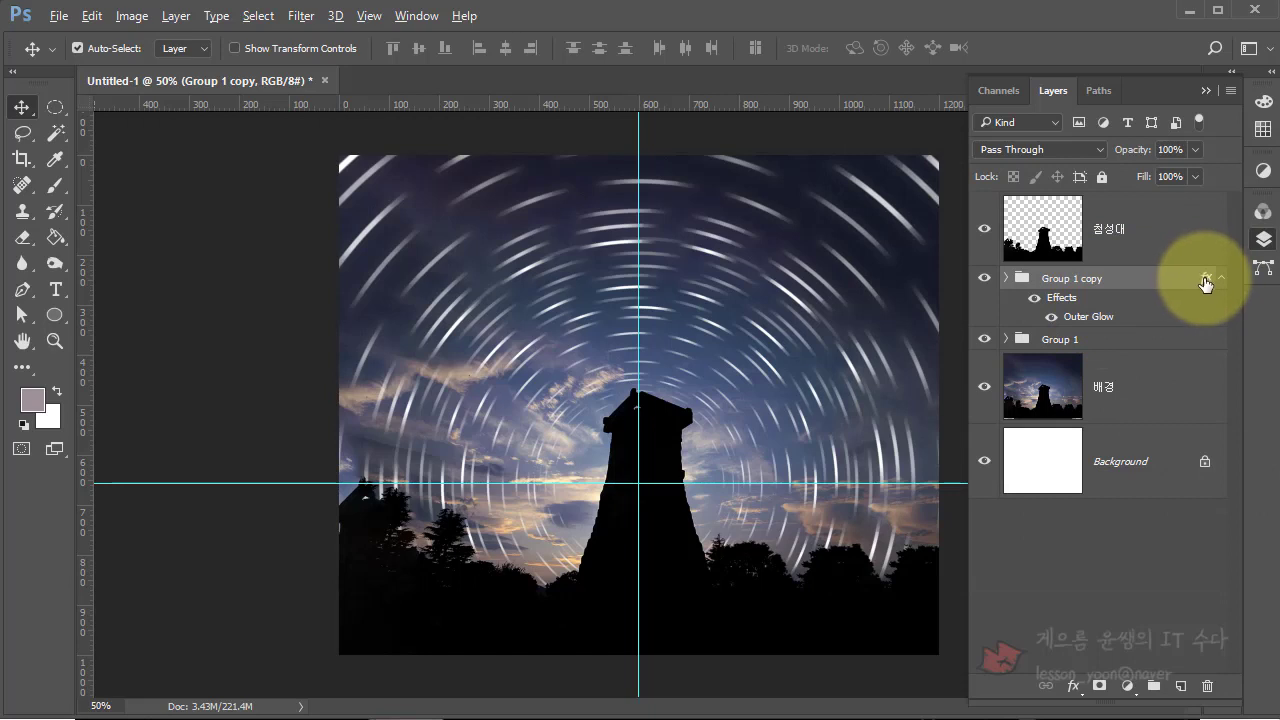
- Copy the glow effect from Group 1 copy onto Group 1 and reduce the opacity of Group 1 copy to 67%
left_click_drag(1207, 284, 1184, 340)
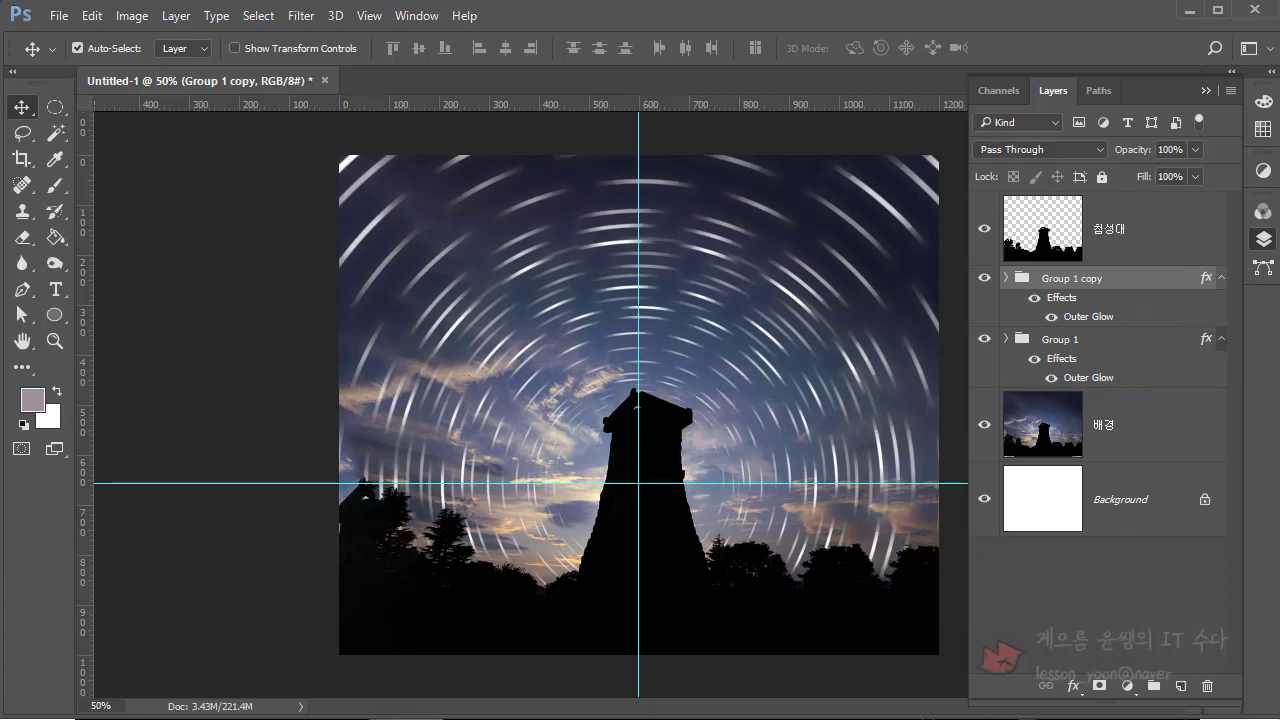
left_click_drag(1148, 150, 1107, 157)
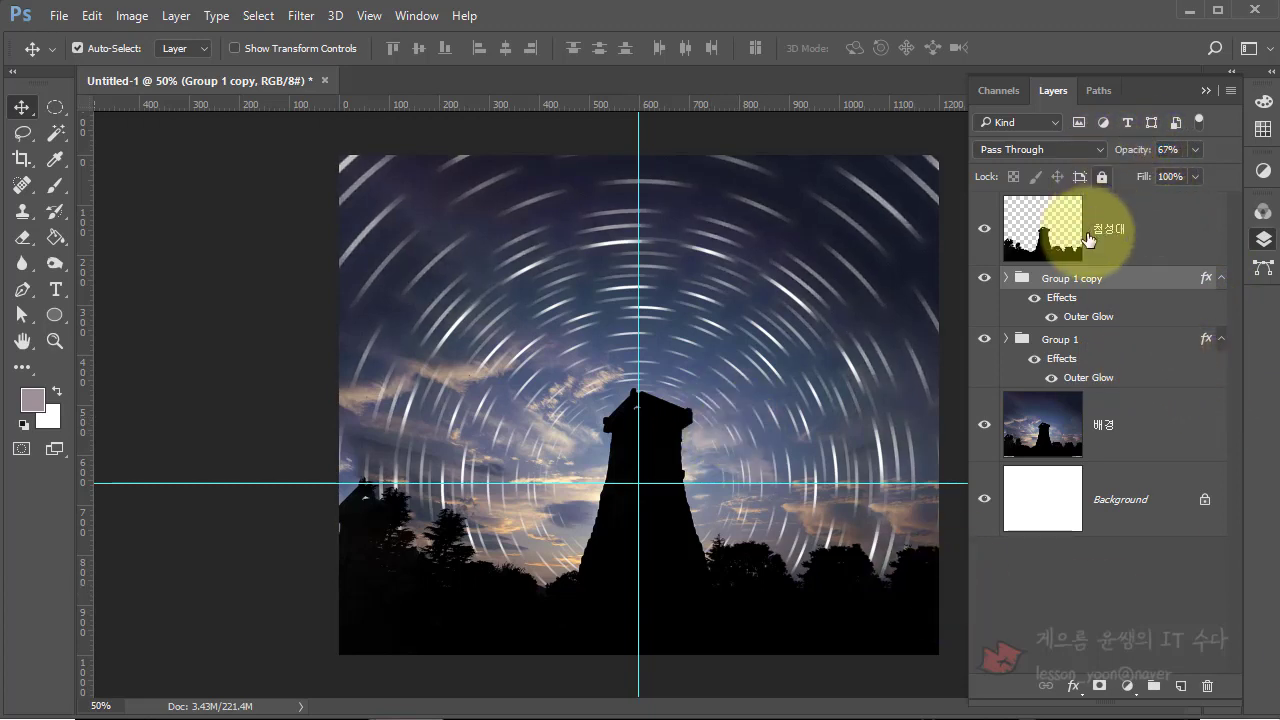
- Rotate the Group 1 copy group around its centre with Free Transform to shift its dashed arcs along their circles
key("ctrl+t")
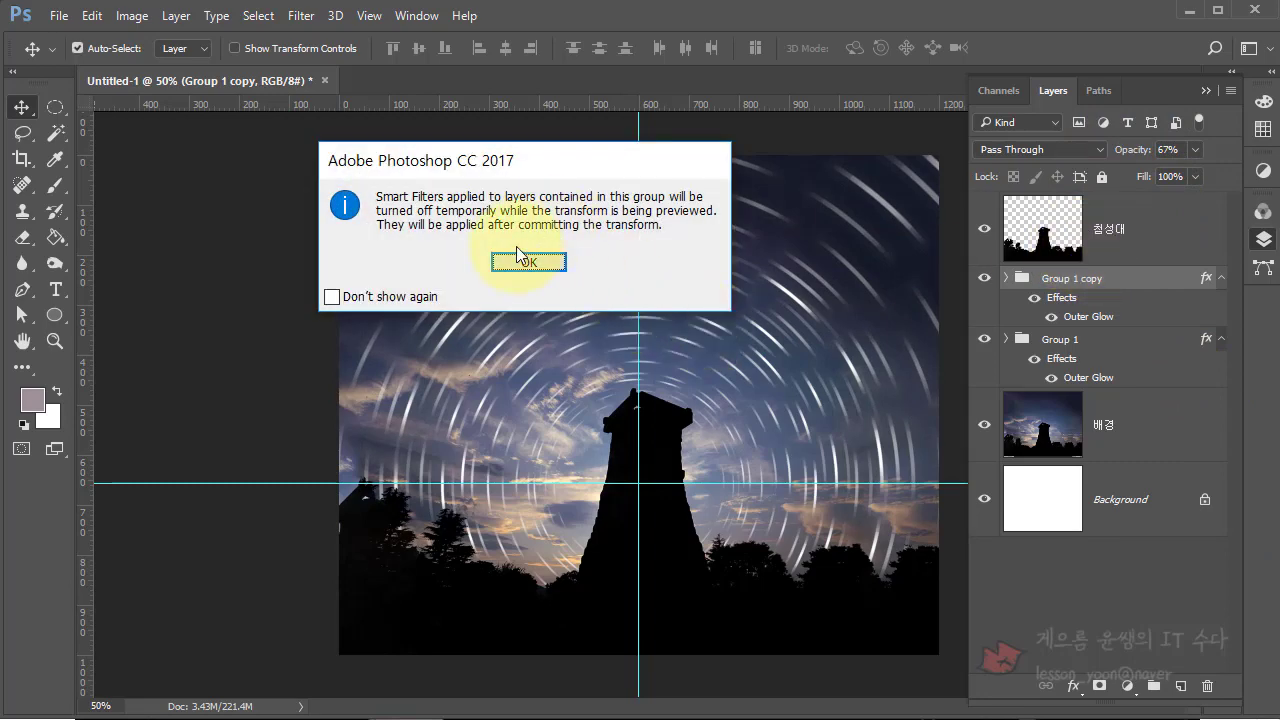
left_click(528, 260)
key("ctrl+minus")
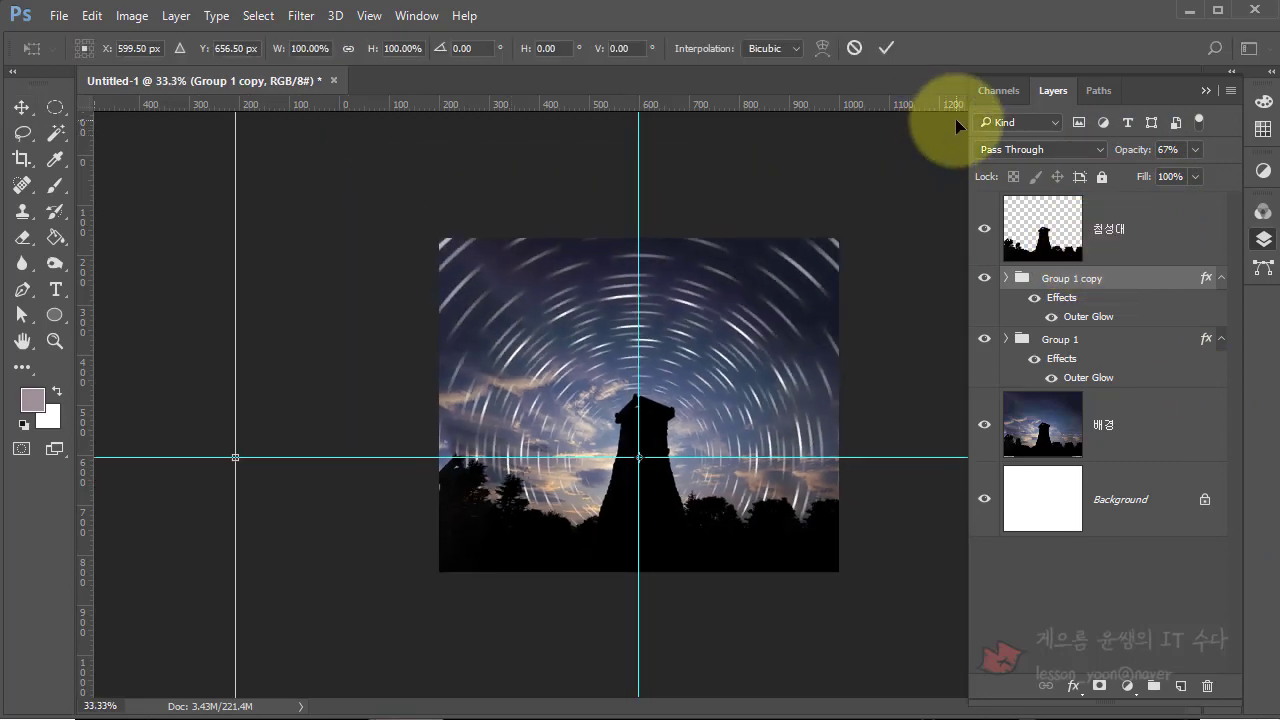
key("ctrl+minus")
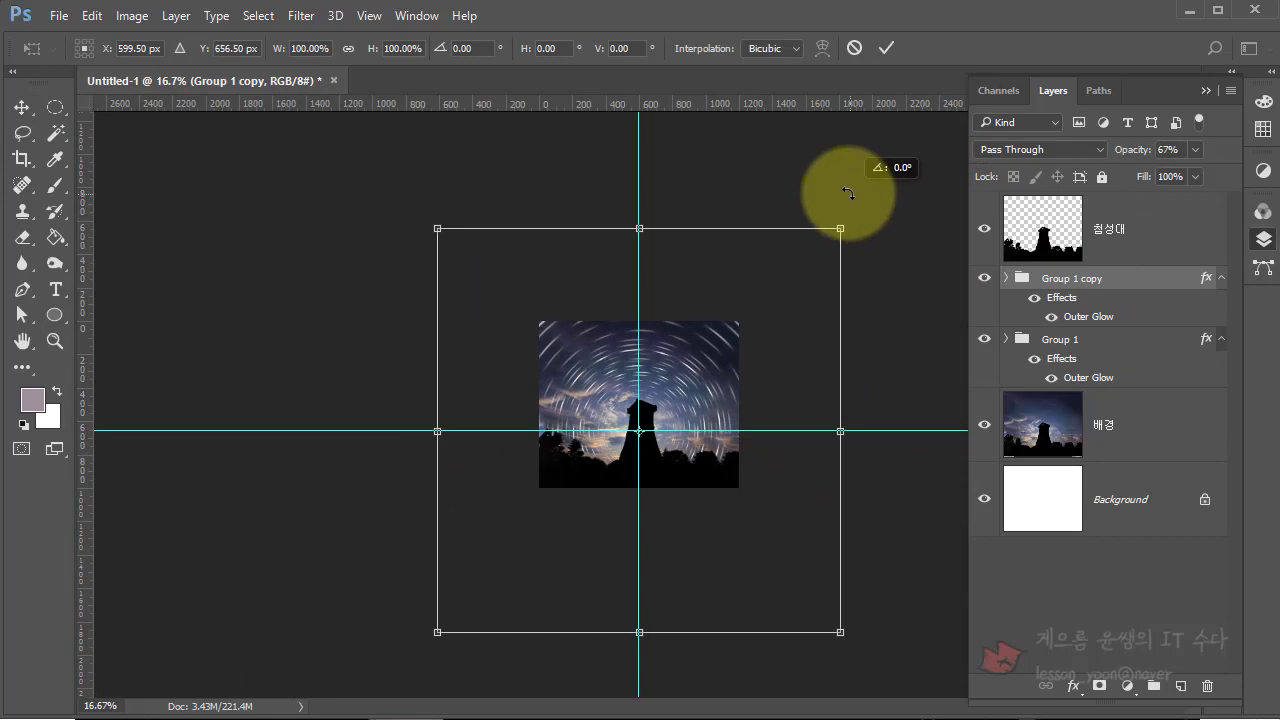
key("Return")
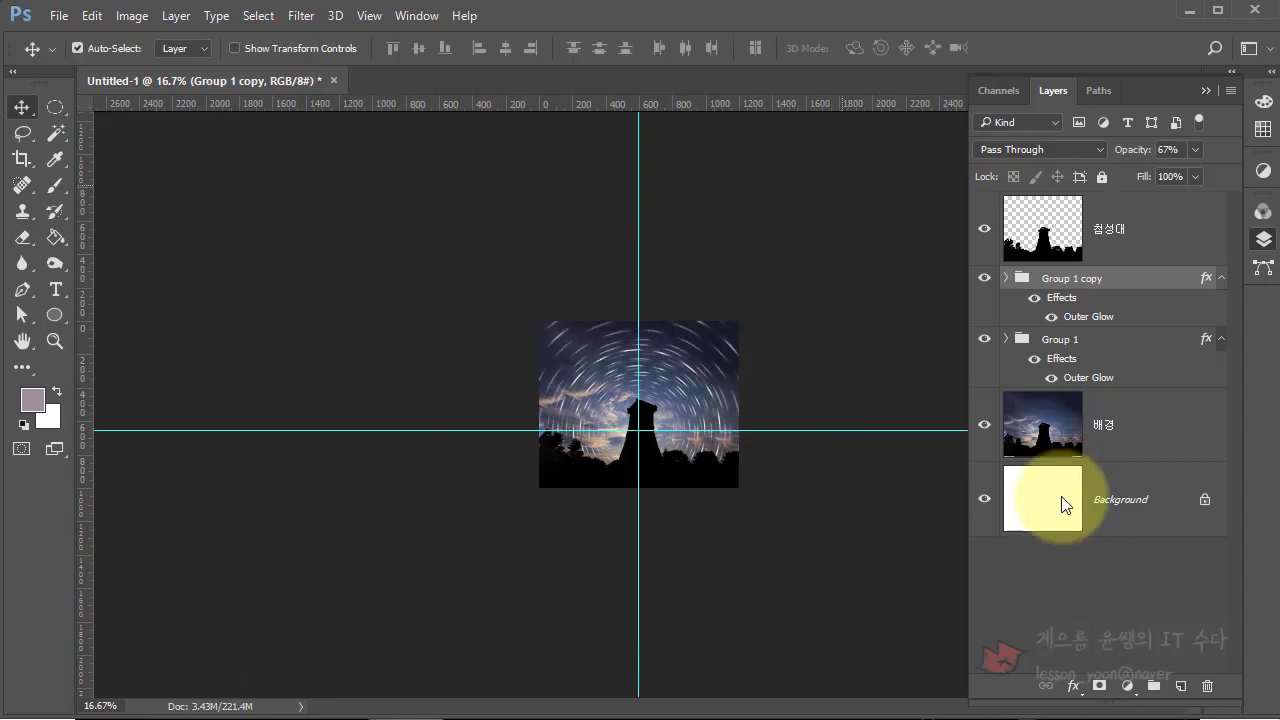
key("ctrl+z")
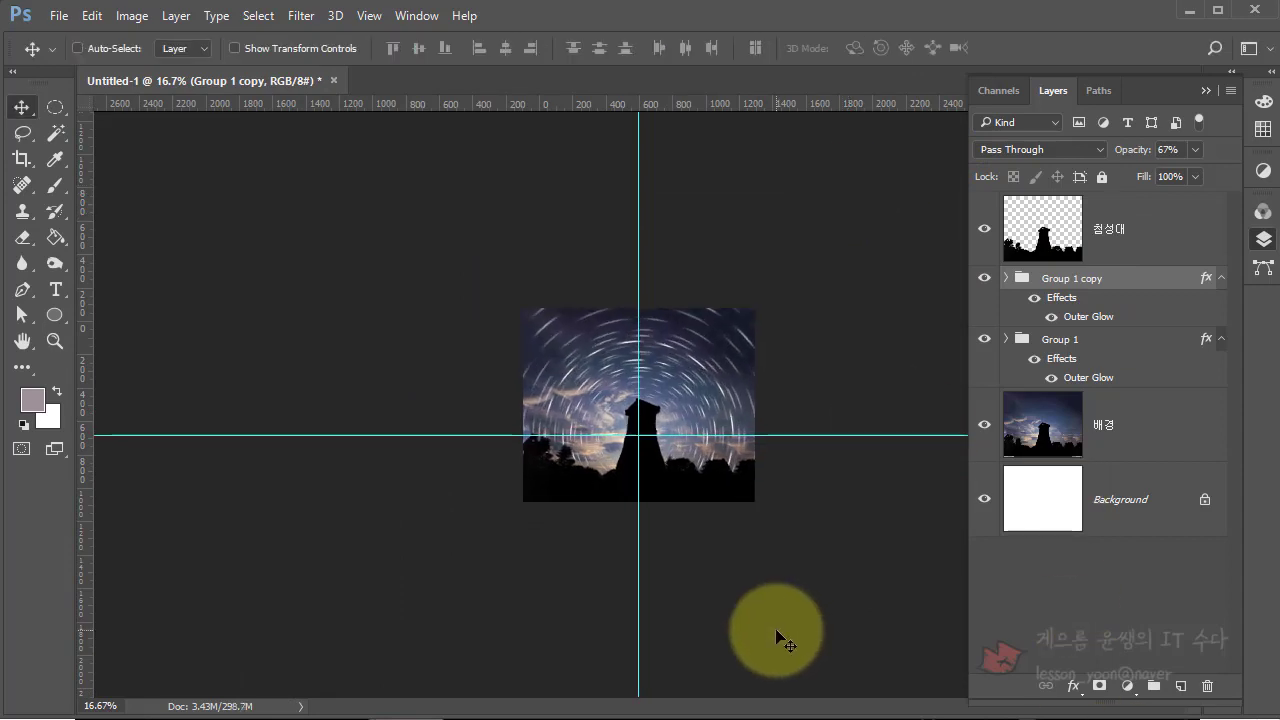
key("ctrl+plus")
key("ctrl+plus")
key("ctrl+plus")
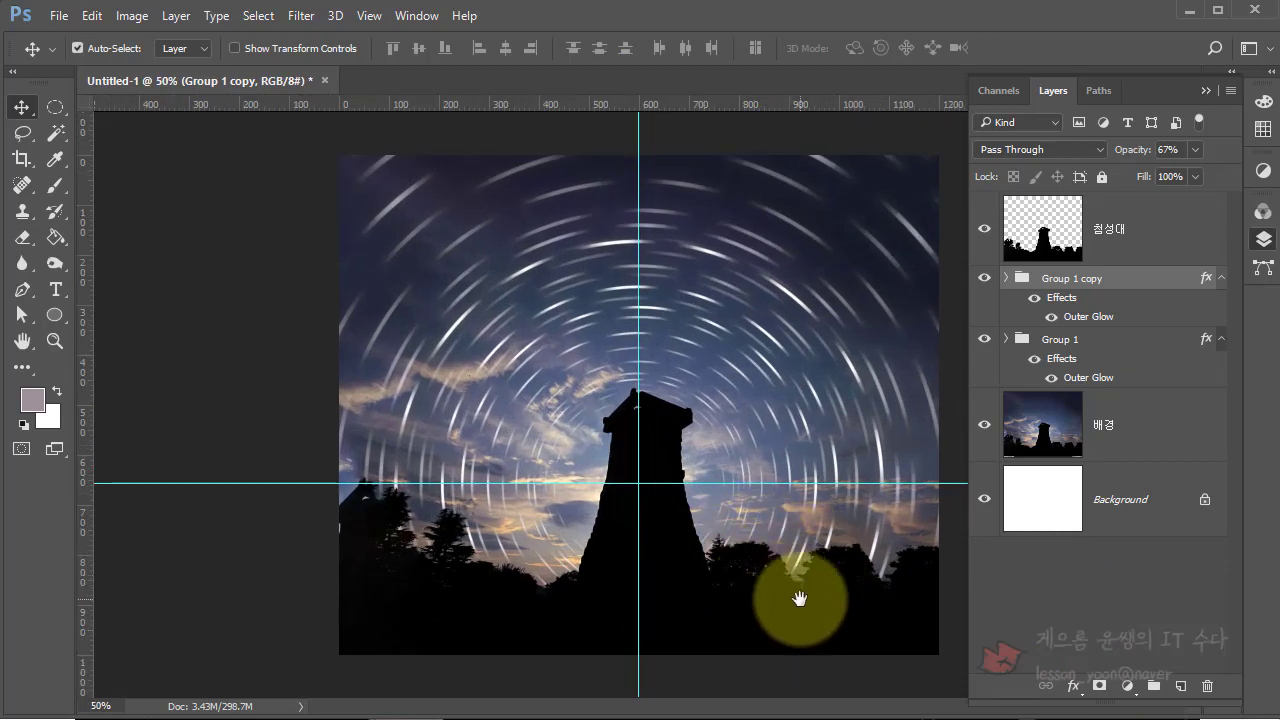
- Crop about 160 px of sky off the upper edge of the canvas, keeping the full width
left_click(21, 158)
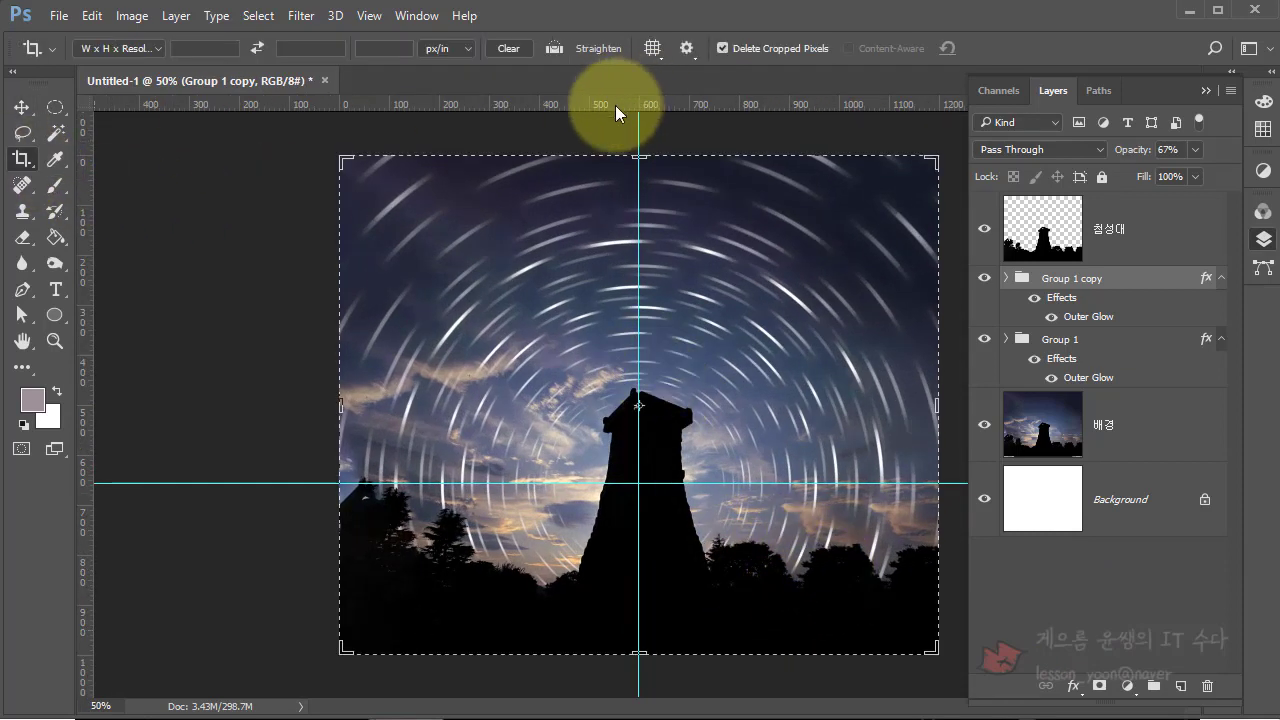
left_click_drag(623, 157, 628, 195)
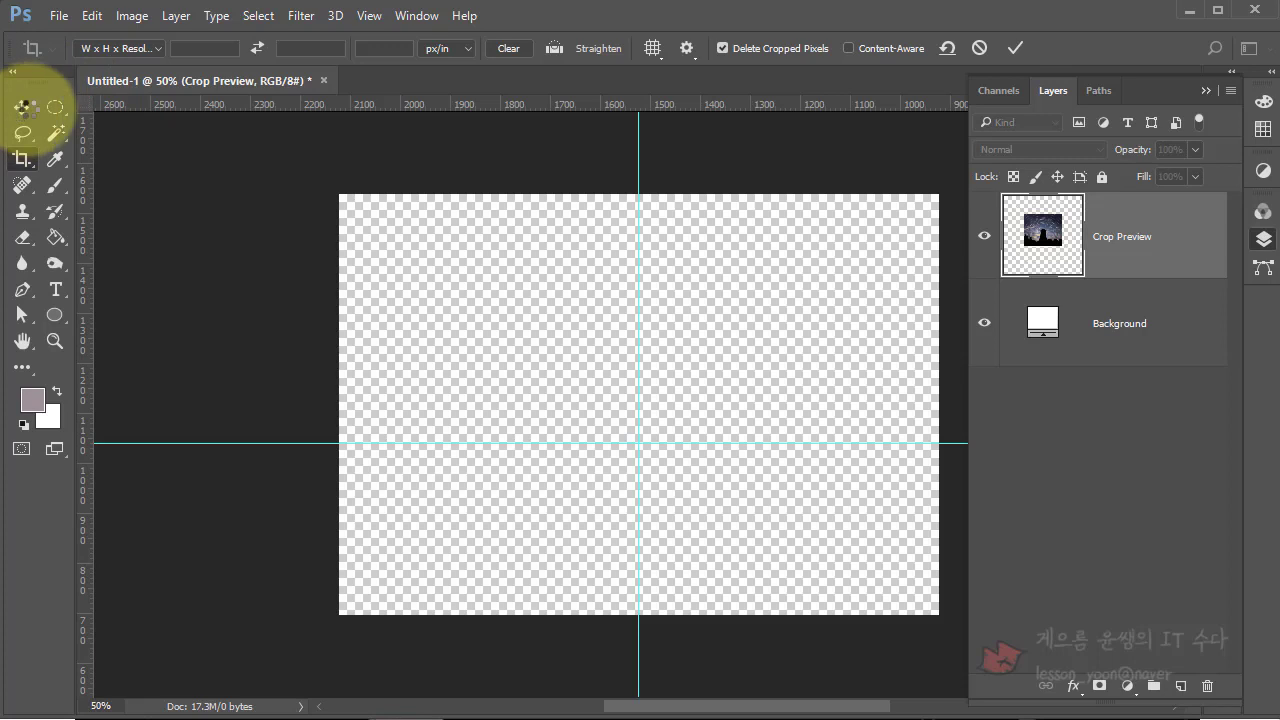
key("Return")
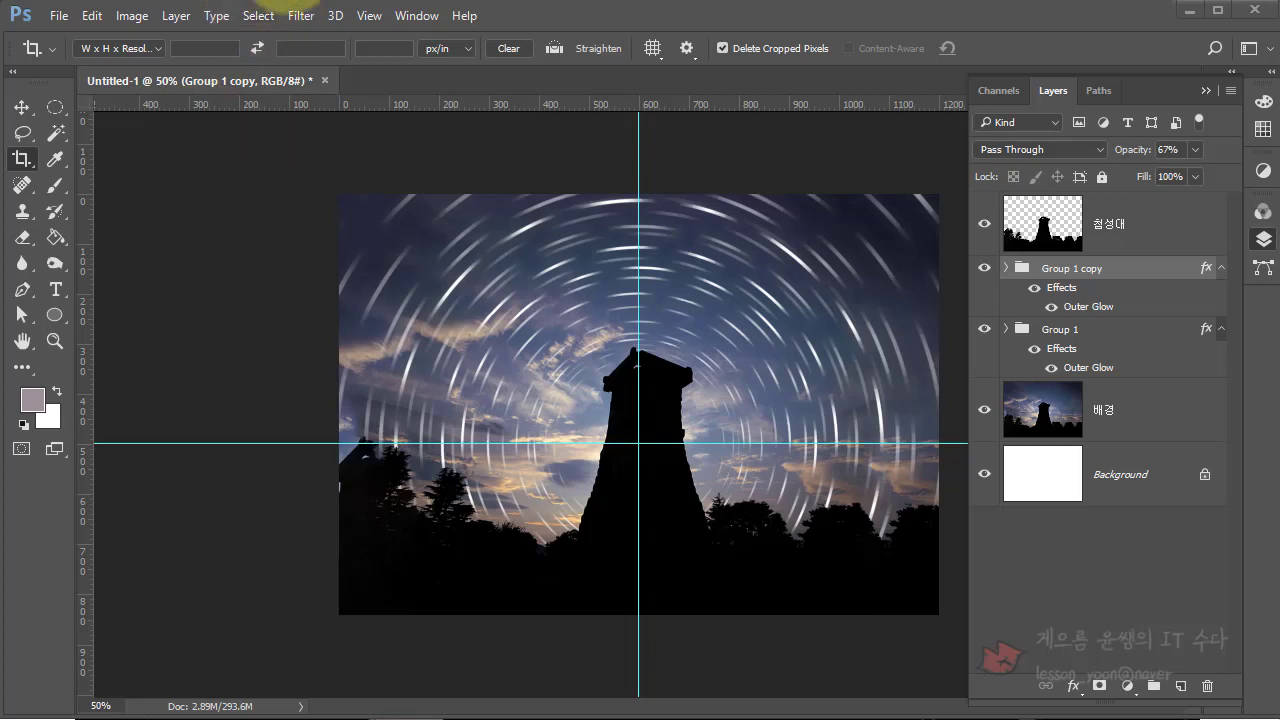
- Switch to the browser to examine the star-trail poster photo in the Facebook group, and return to Photoshop
key("alt+Tab")
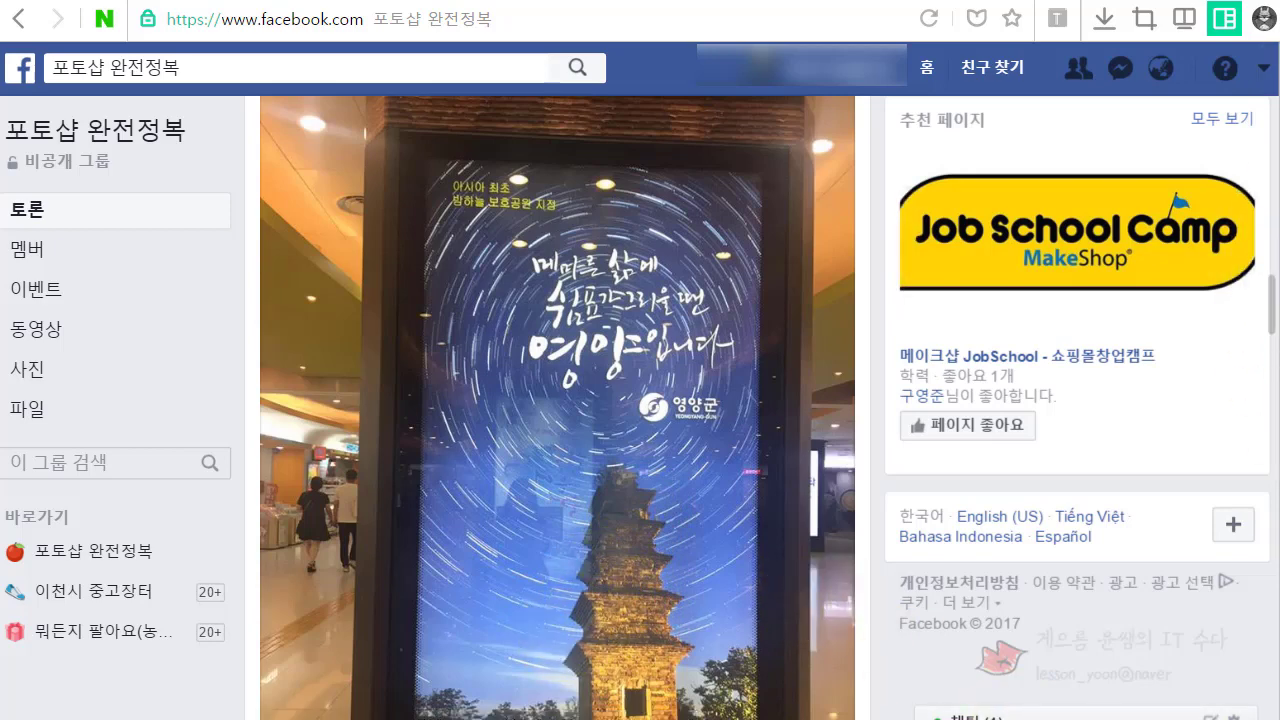
key("alt+Tab")
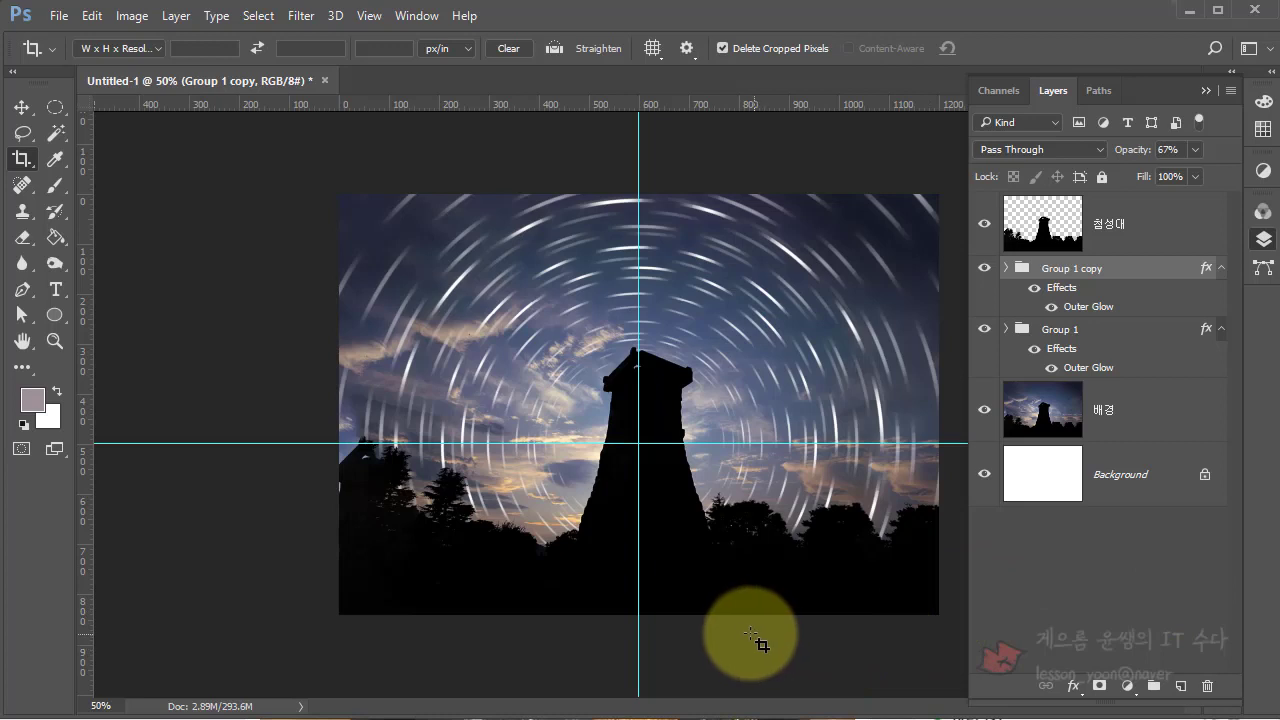